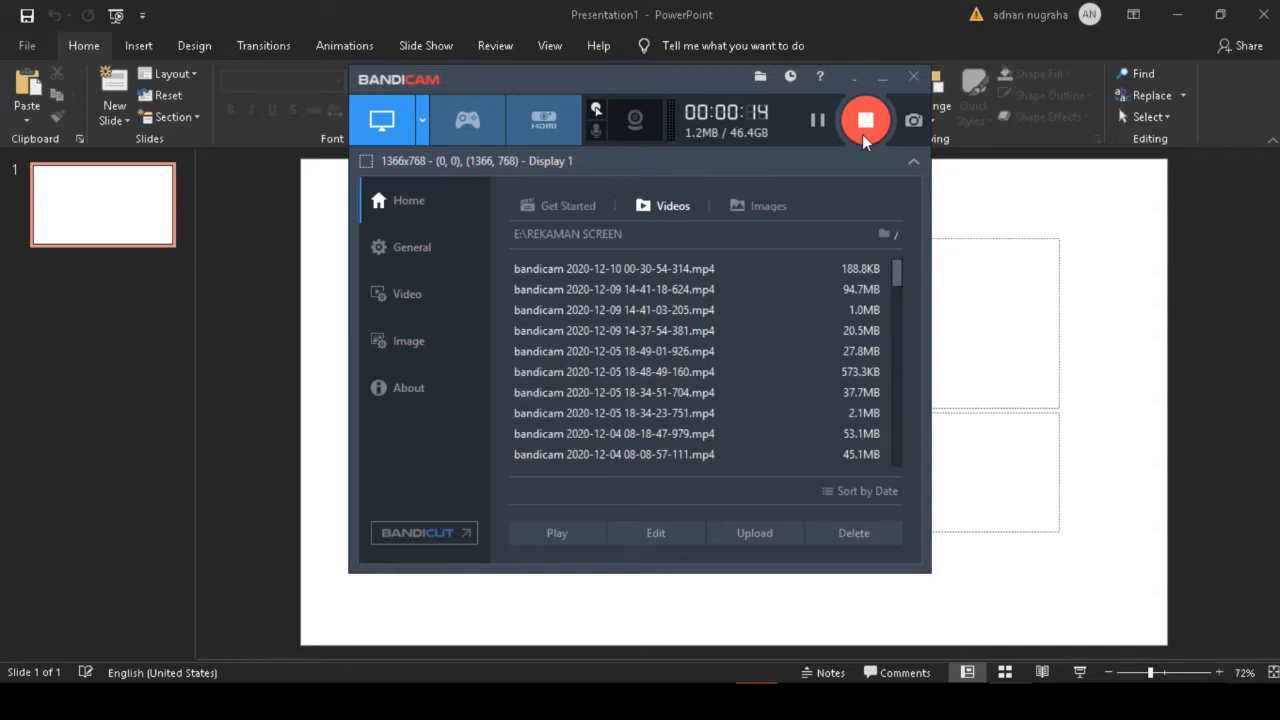
- Switch to the Animaker dashboard in Firefox and create a project from the "Teacher Video Resume" cartoon video template
click(864, 136)
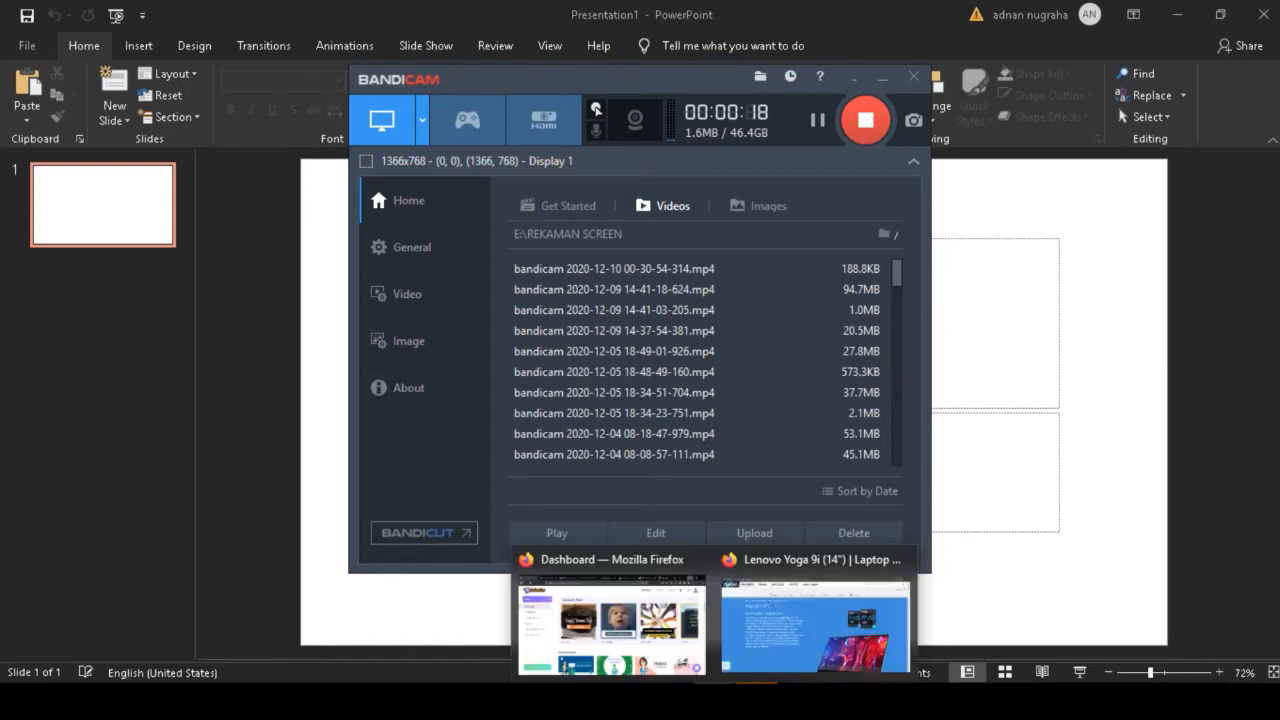
click(648, 622)
click(182, 203)
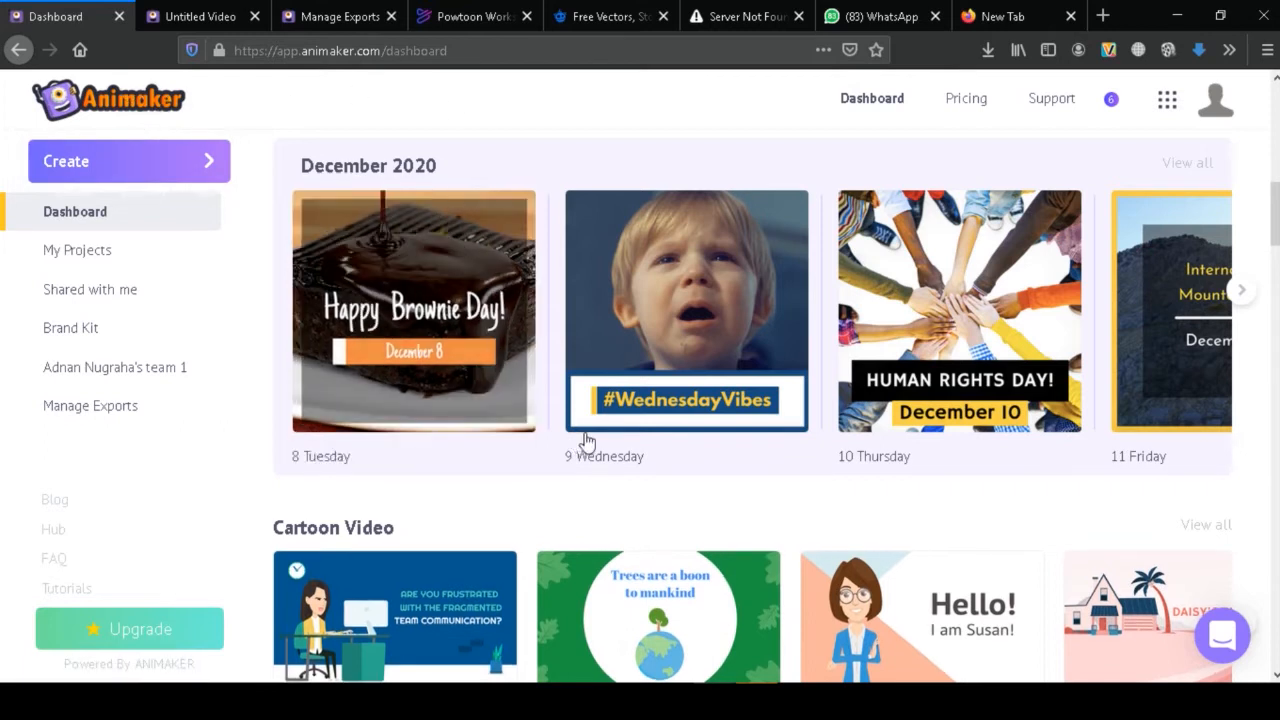
scroll(583, 440, down, 3)
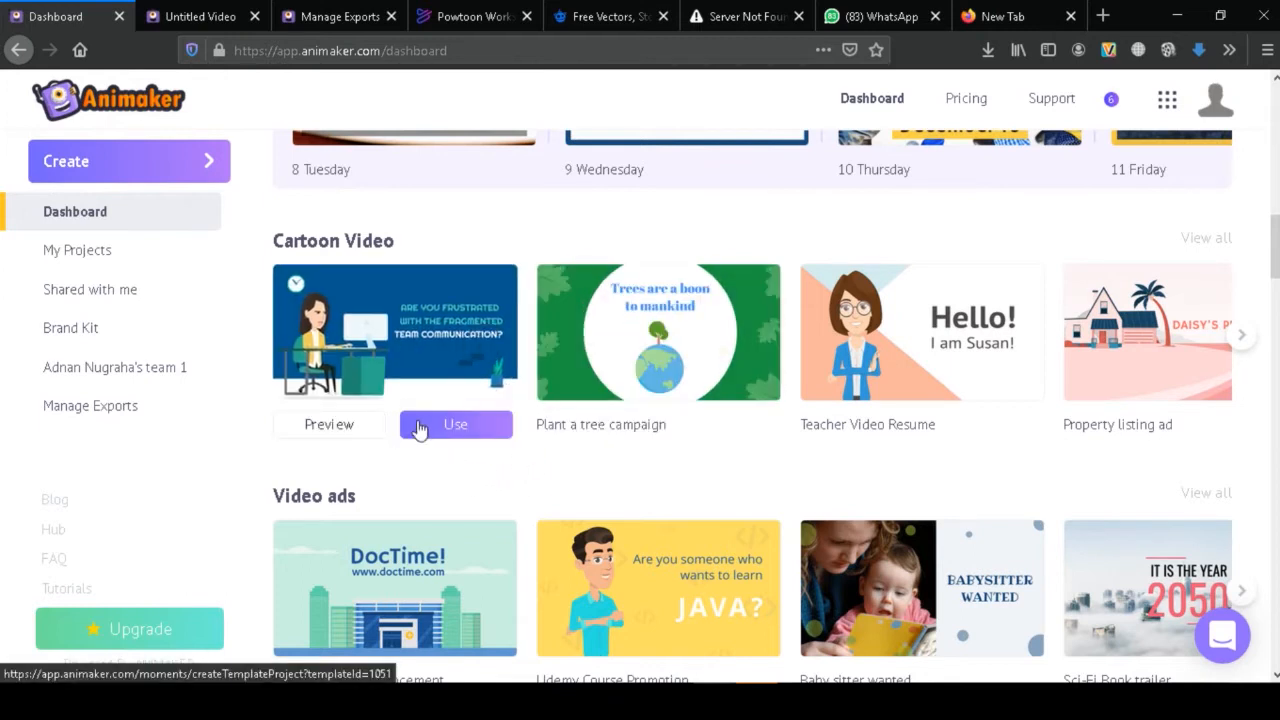
click(982, 434)
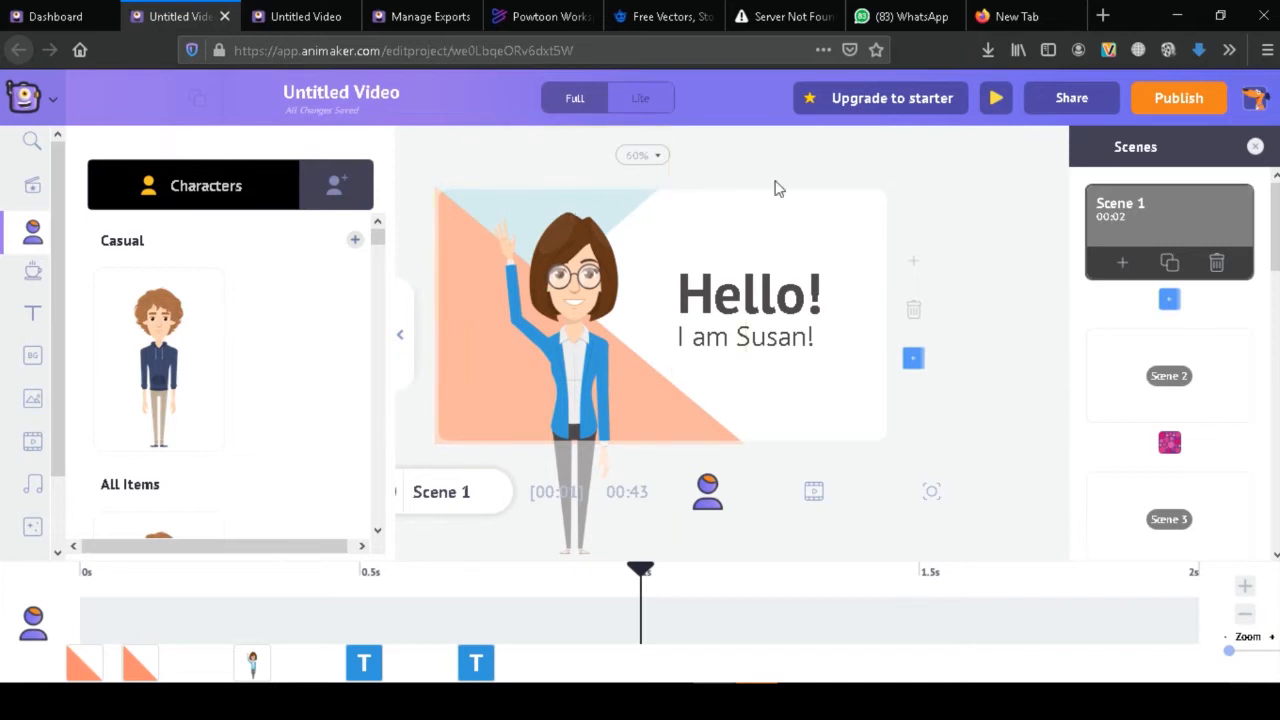
- Open the "Hello!" heading in Scene 1 for text editing, examine its text settings and close them
click(746, 302)
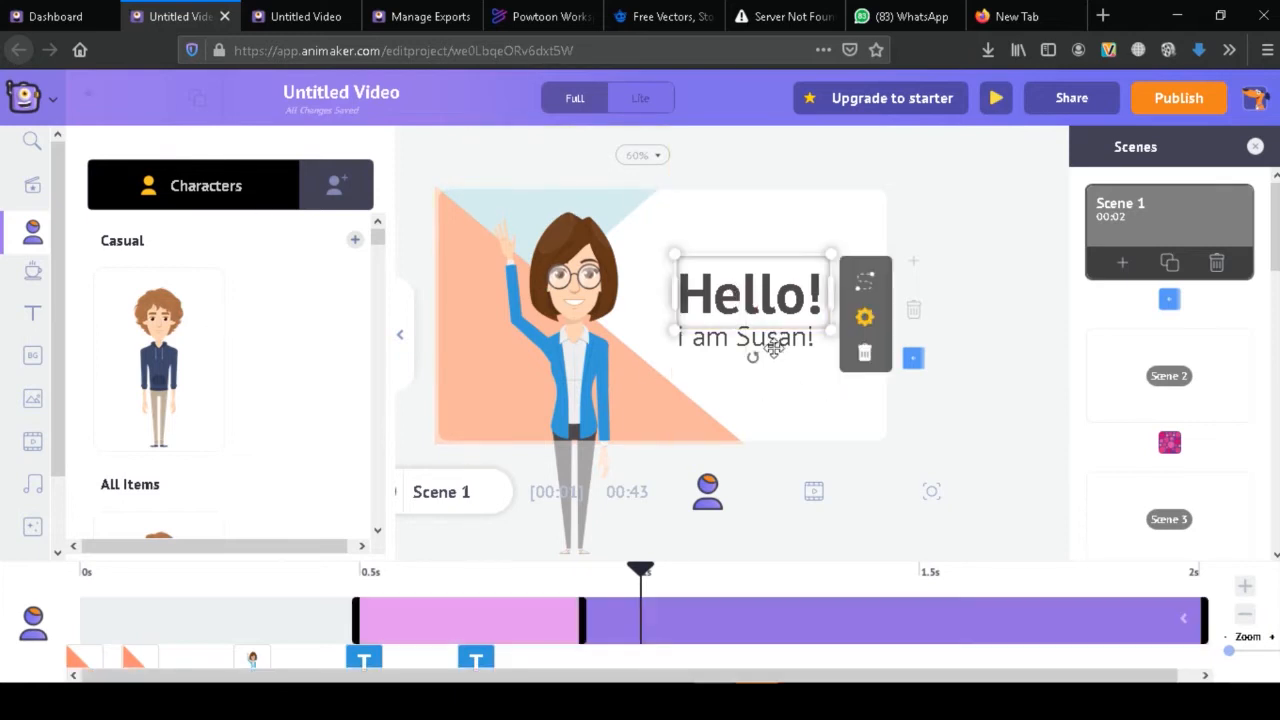
double_click(748, 318)
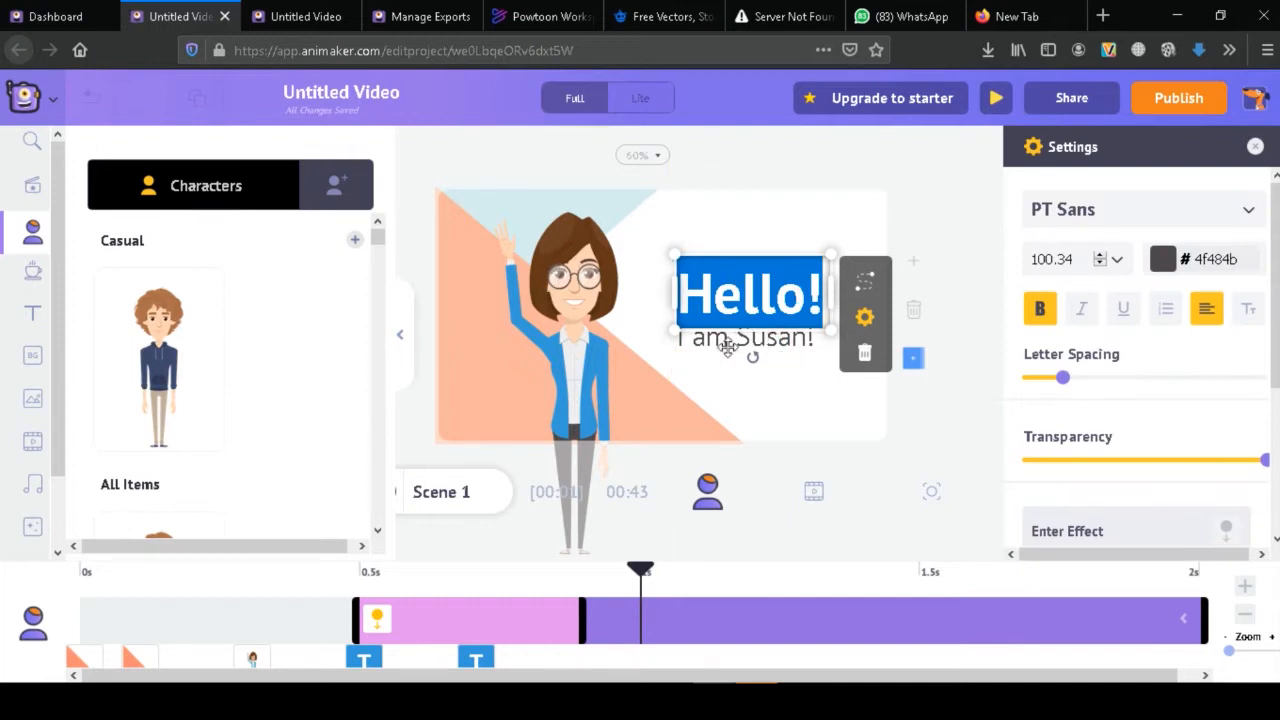
click(713, 293)
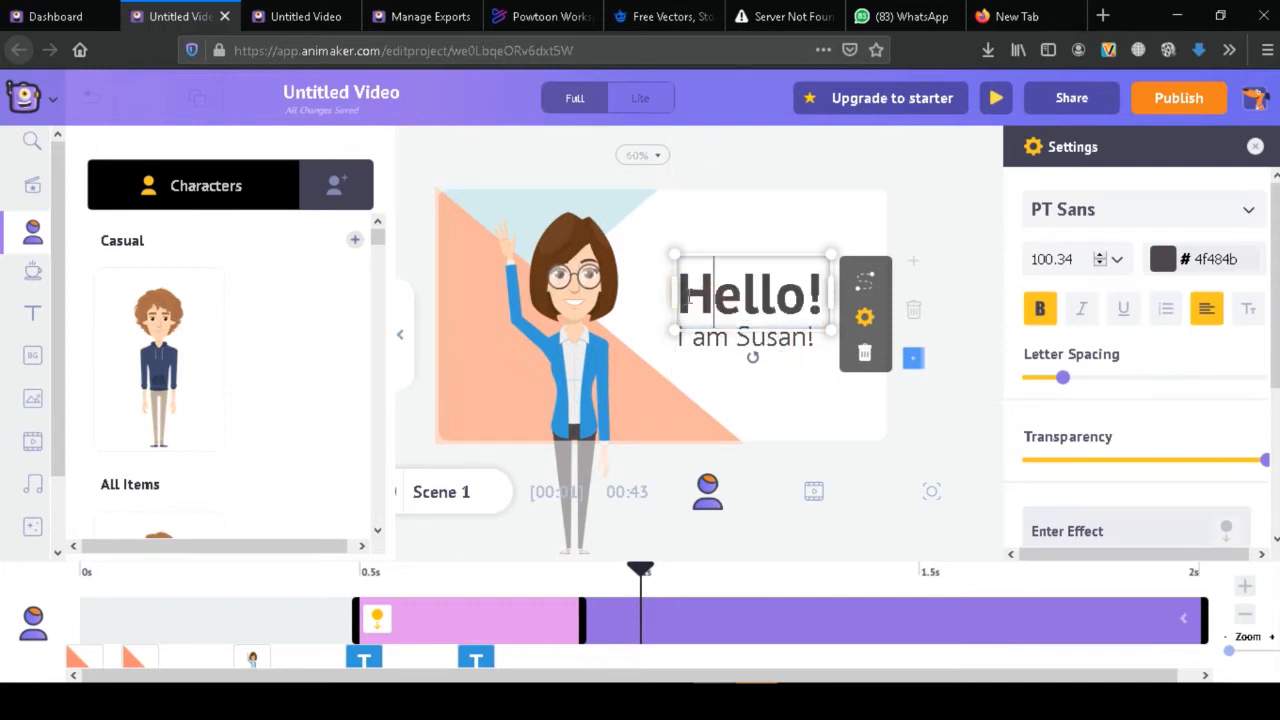
drag(687, 295, 812, 296)
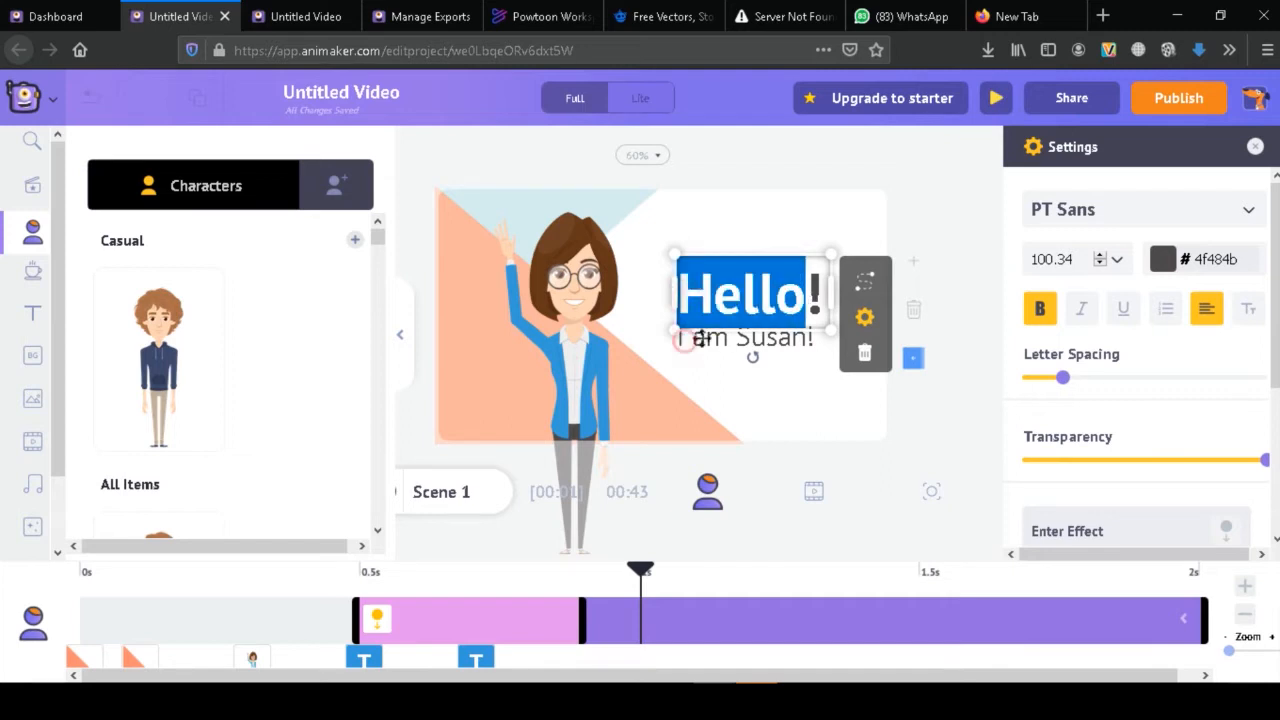
click(1255, 147)
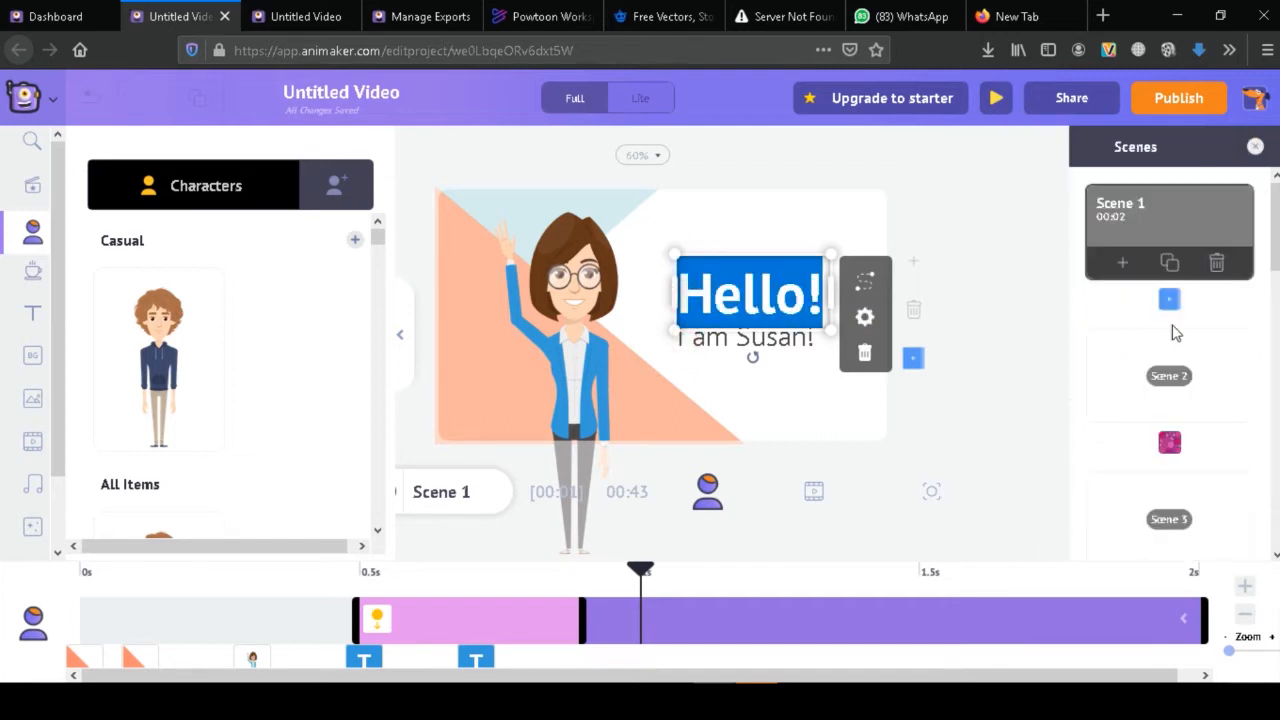
- In Scene 4, change the walking woman's action to the standing pose with one hand raised near her face
click(1152, 375)
click(1130, 420)
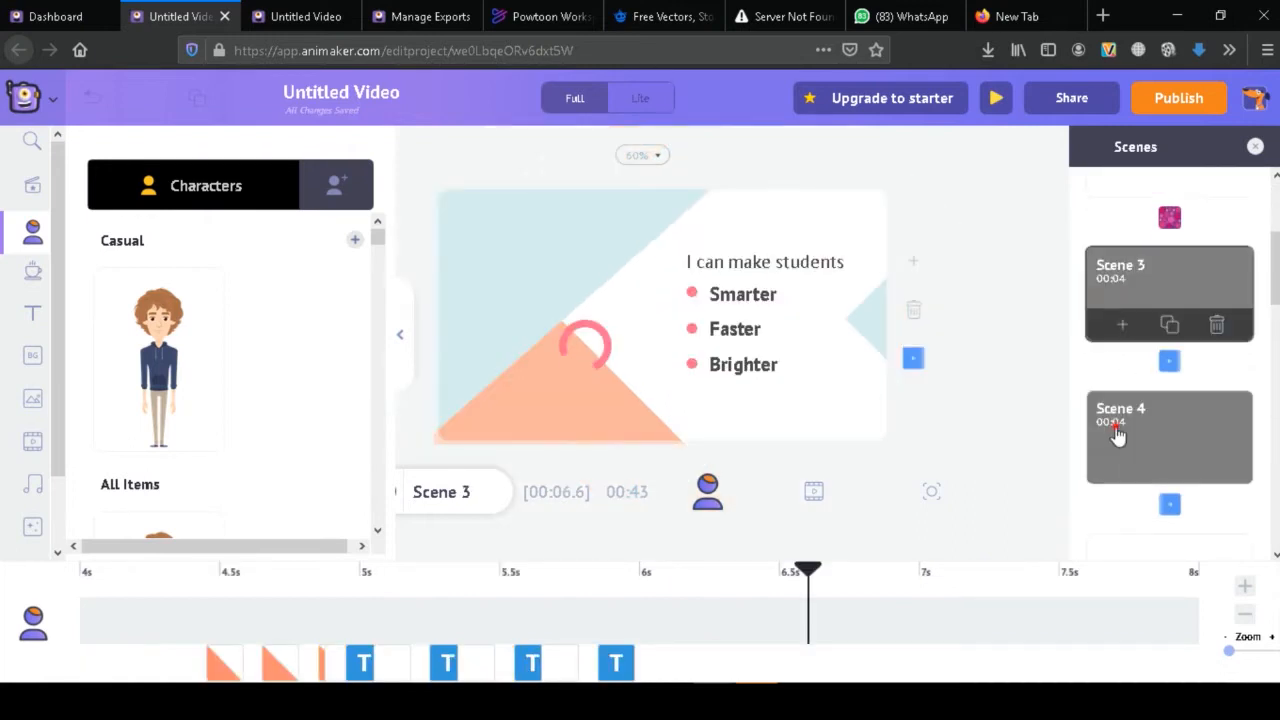
click(1117, 434)
scroll(1117, 449, down, 3)
scroll(1115, 430, down, 5)
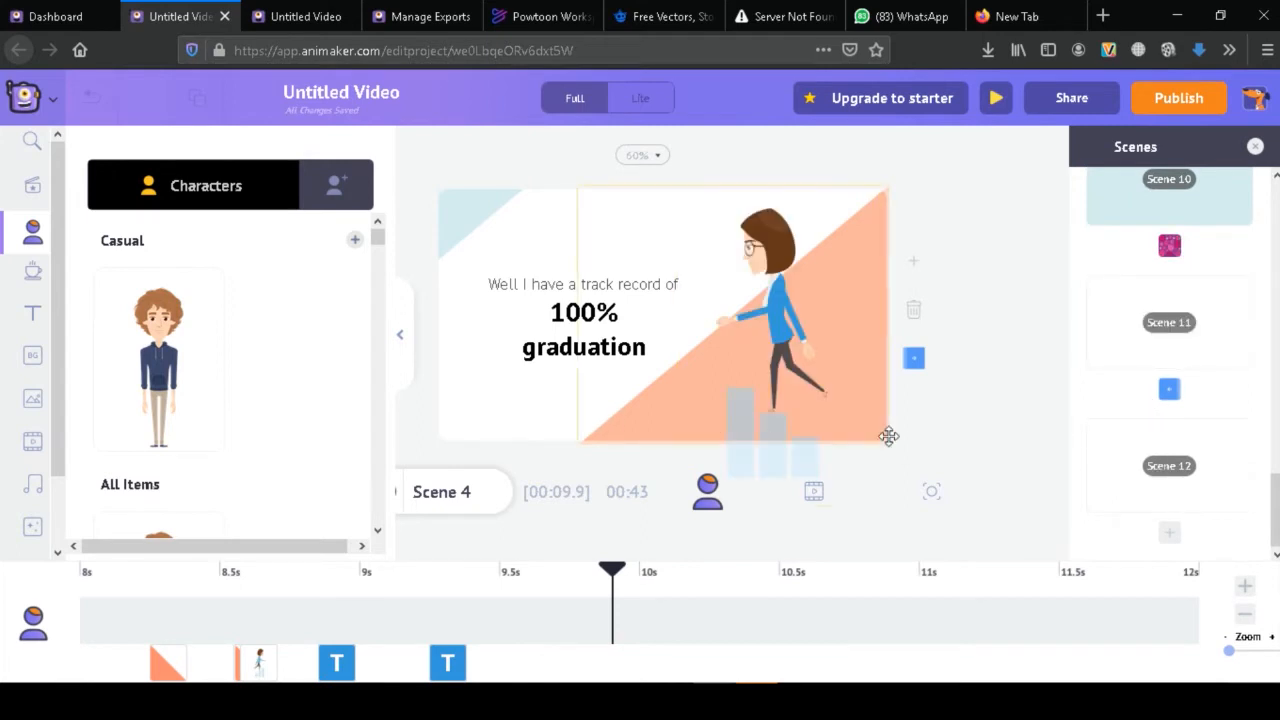
click(781, 302)
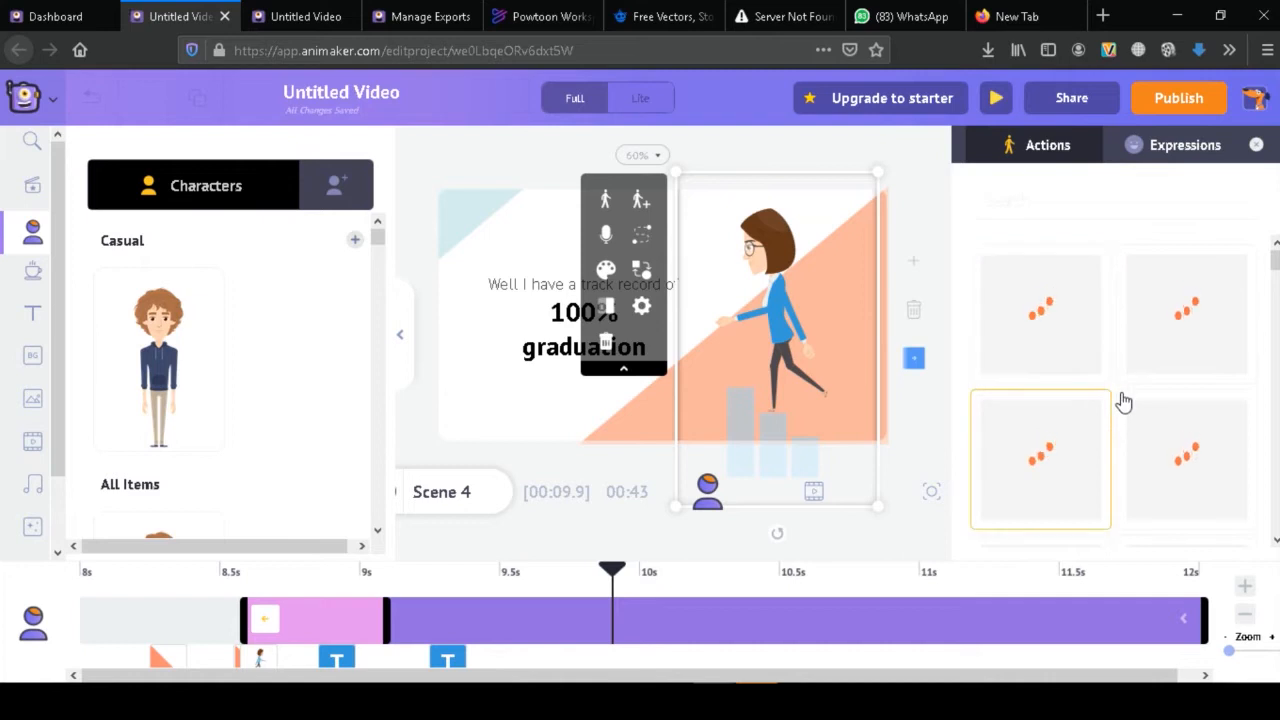
scroll(1100, 365, down, 2)
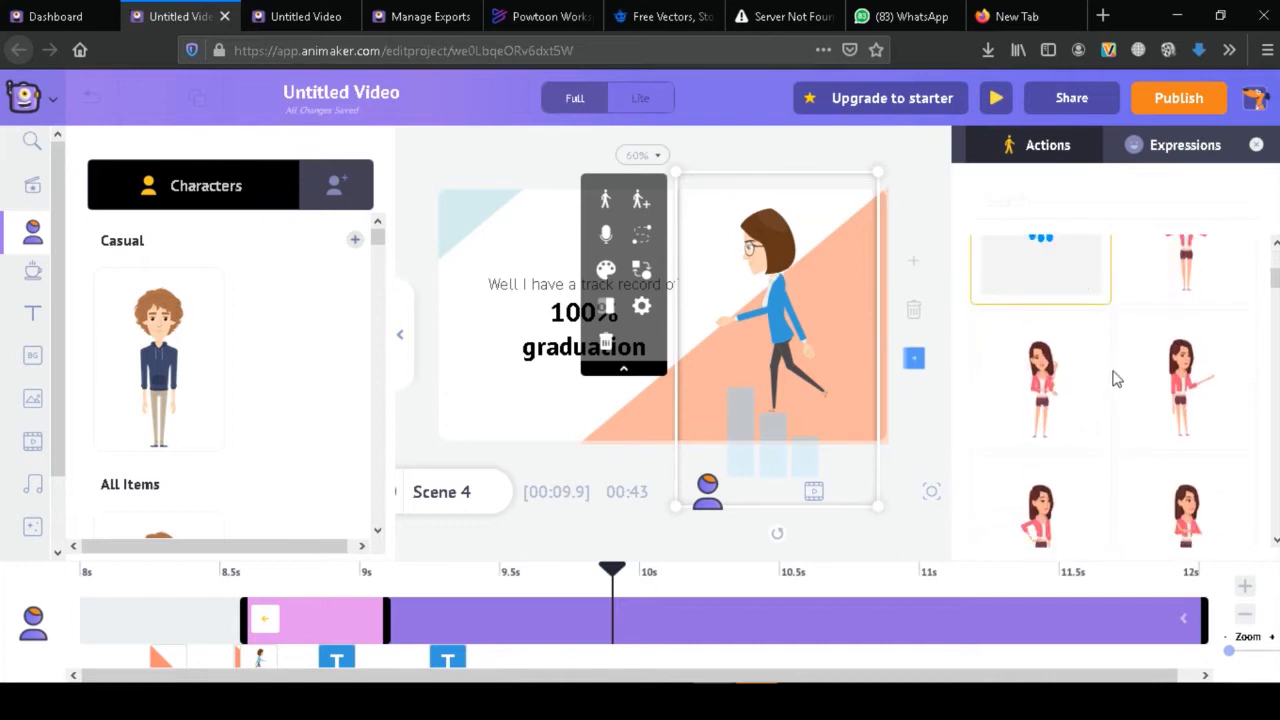
click(1192, 402)
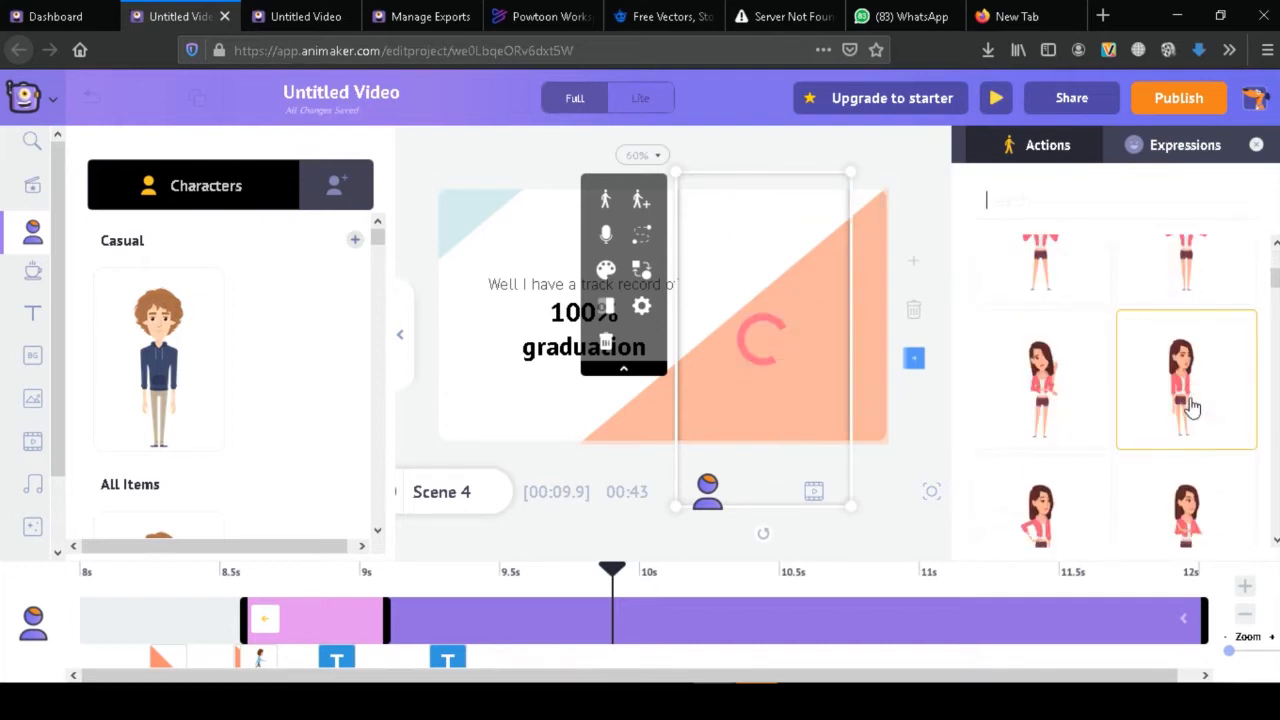
click(1085, 410)
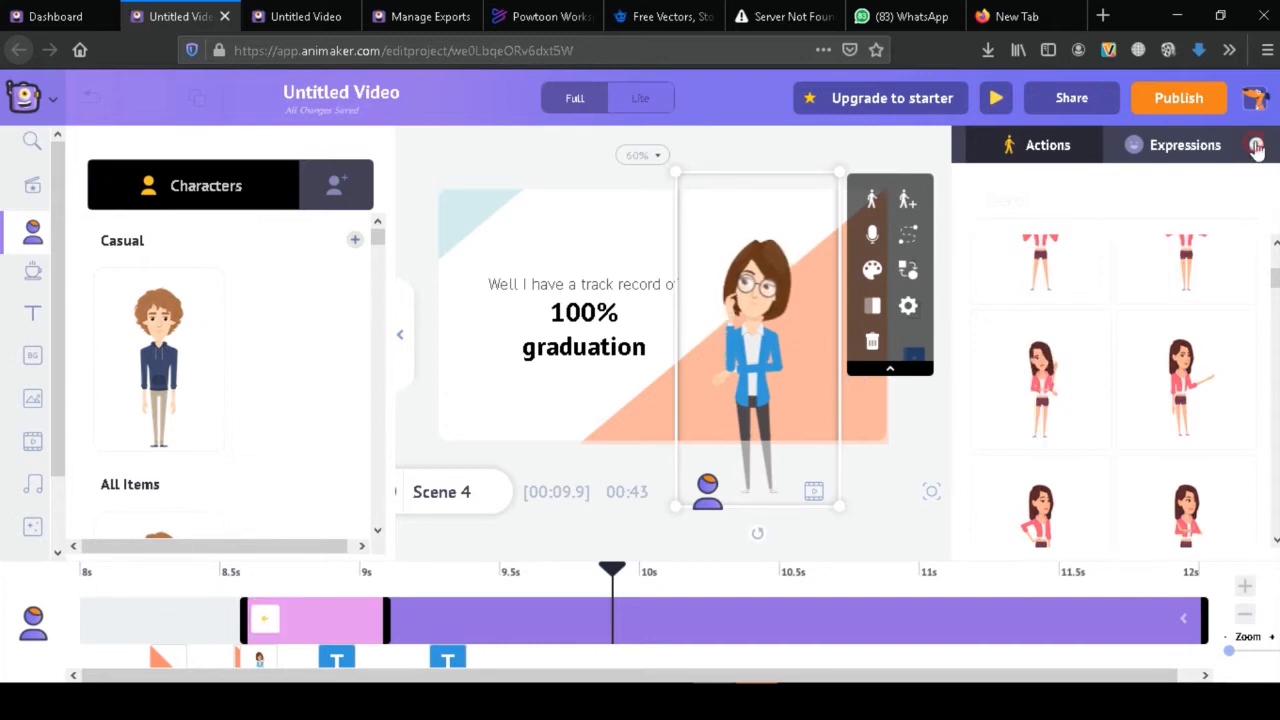
click(1256, 145)
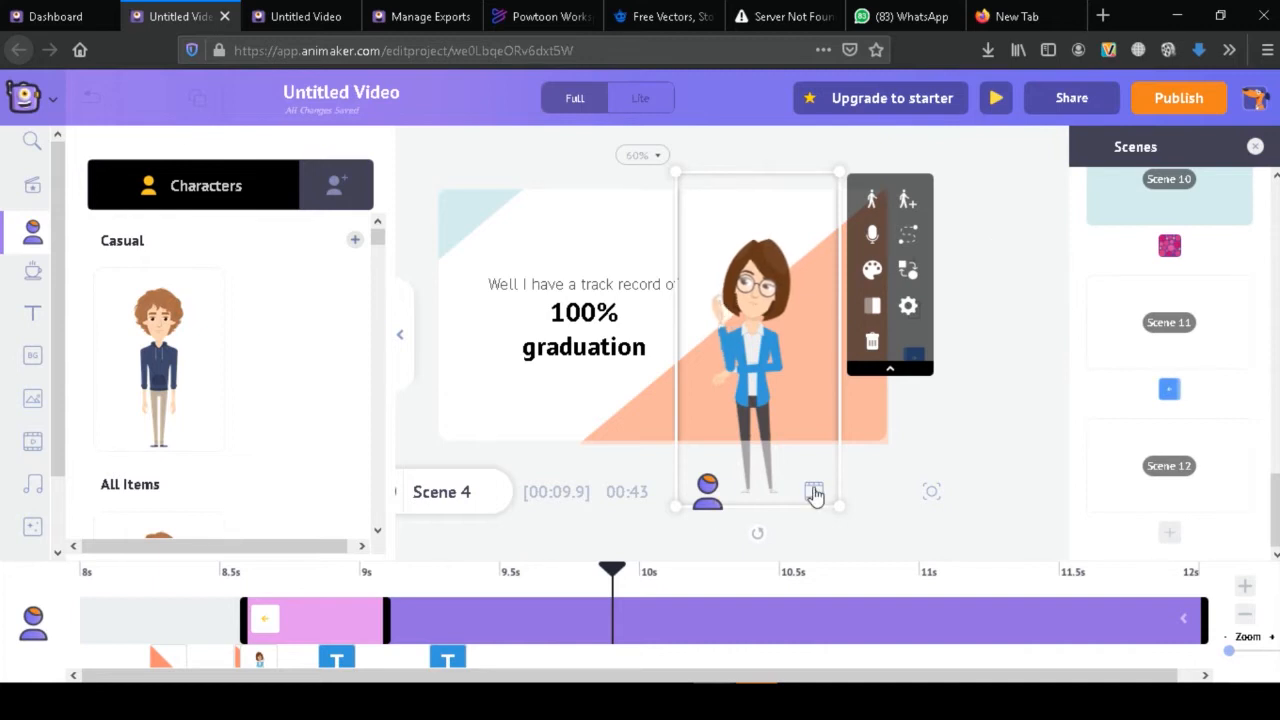
- Record a voiceover for Scene 4 with the High Definition Audio Device microphone allowed, and apply the recording to the project
click(966, 434)
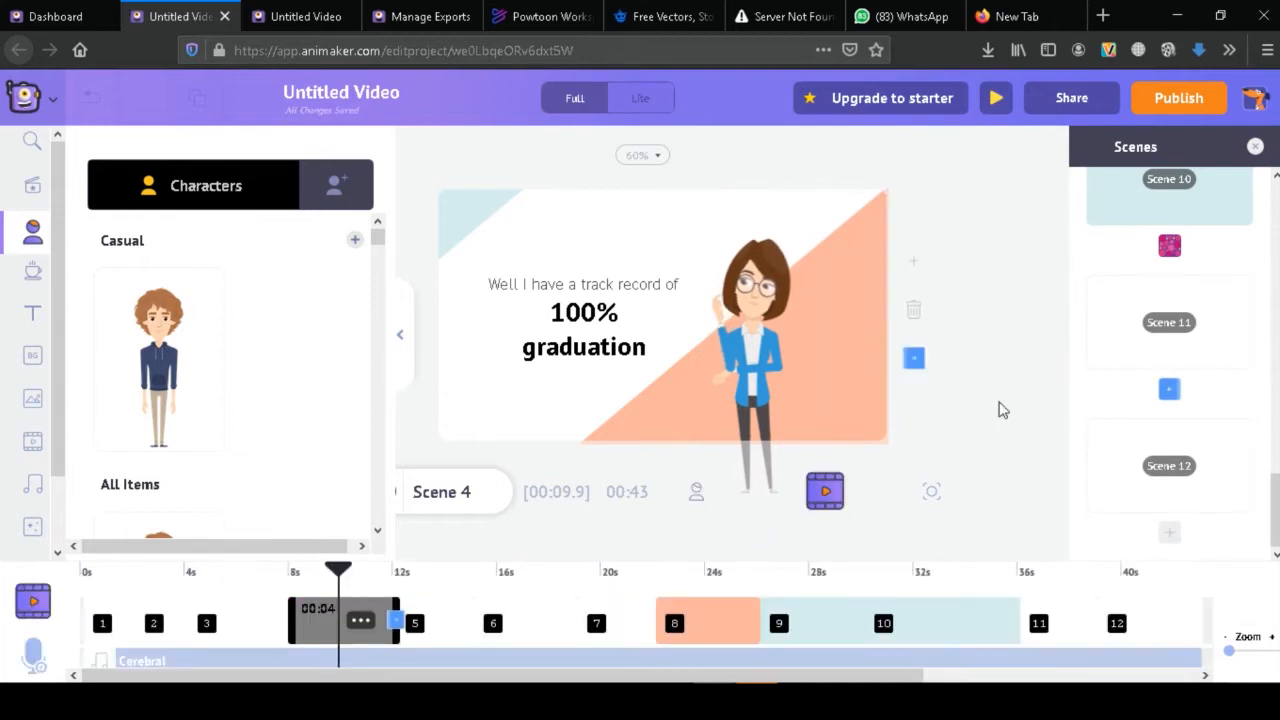
click(40, 656)
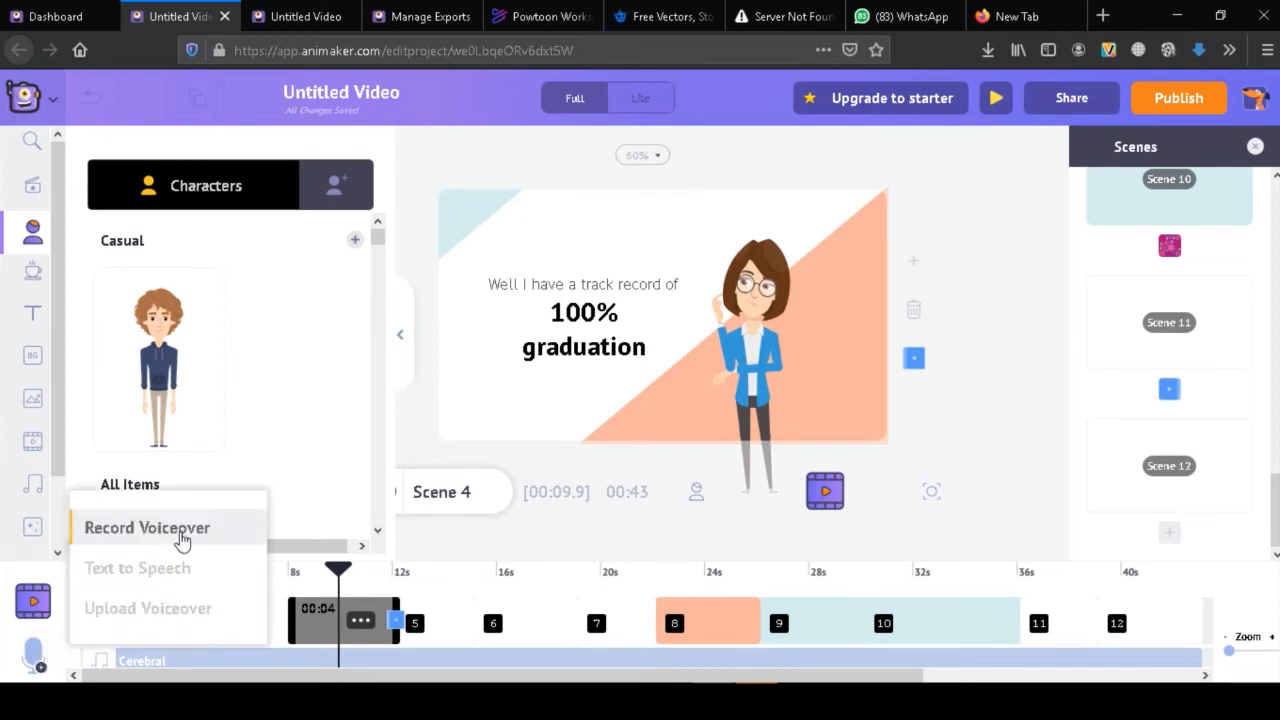
click(181, 540)
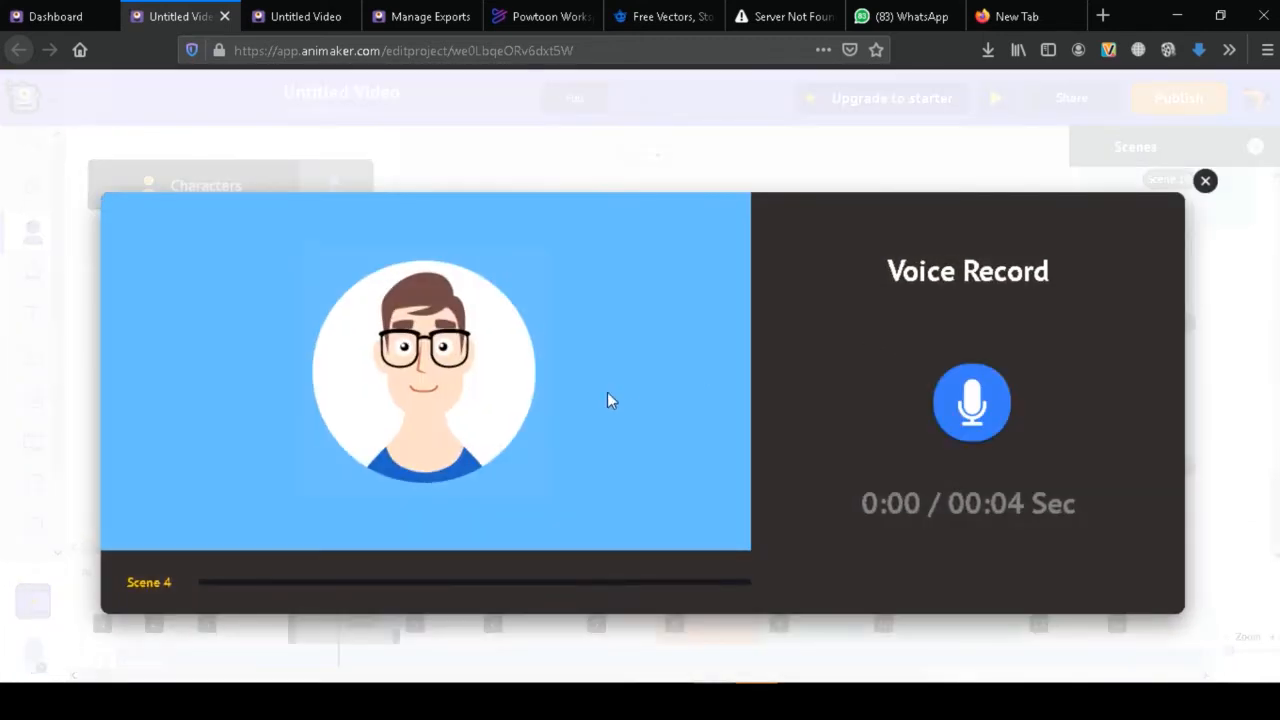
click(971, 402)
click(420, 146)
click(342, 186)
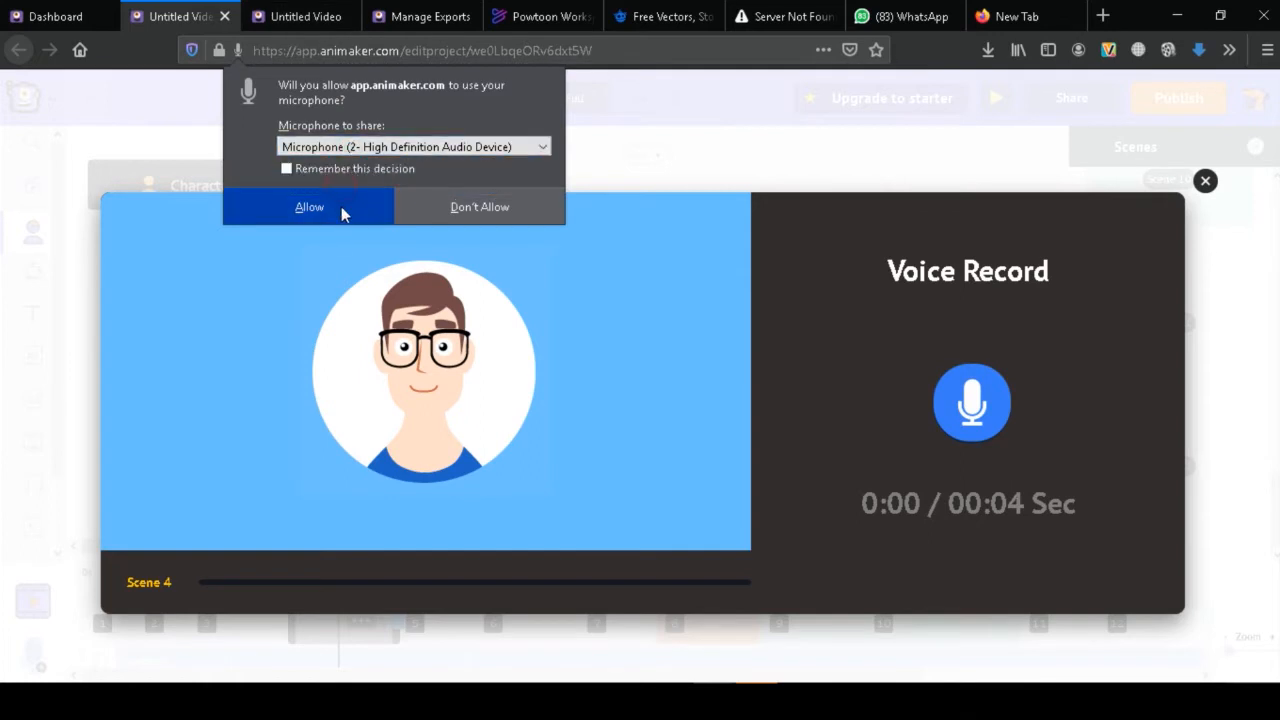
click(341, 208)
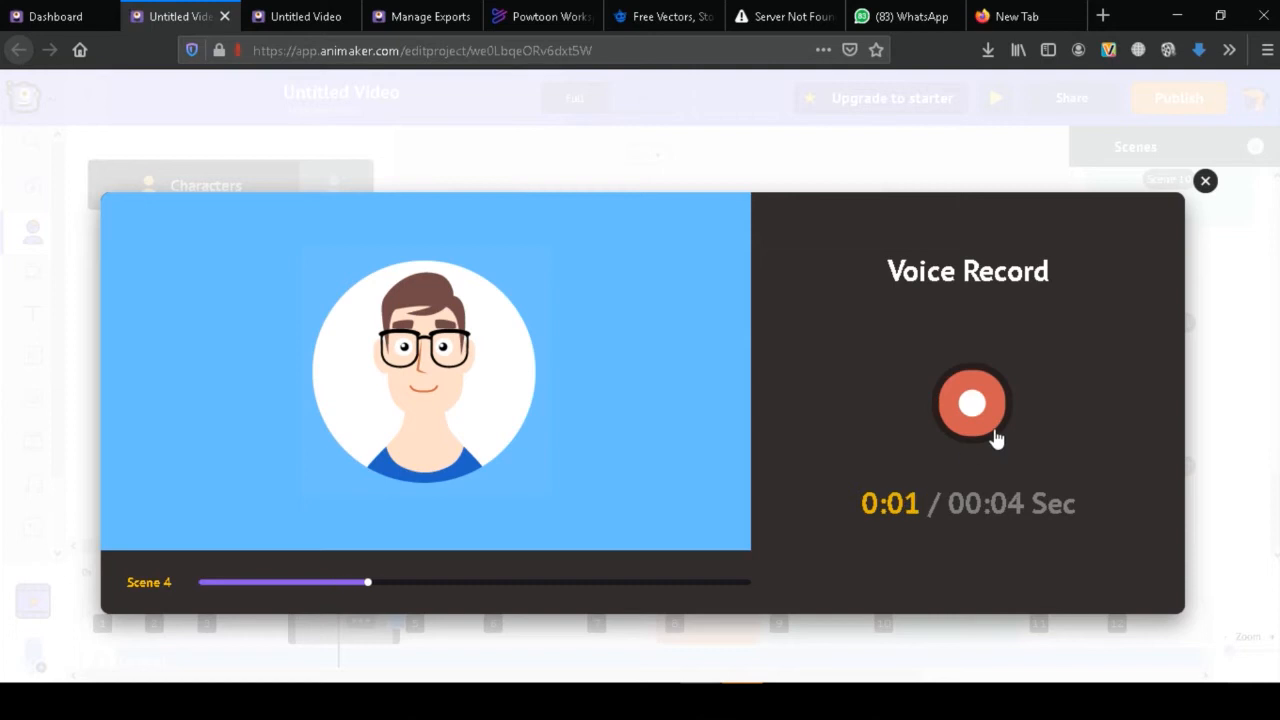
click(982, 410)
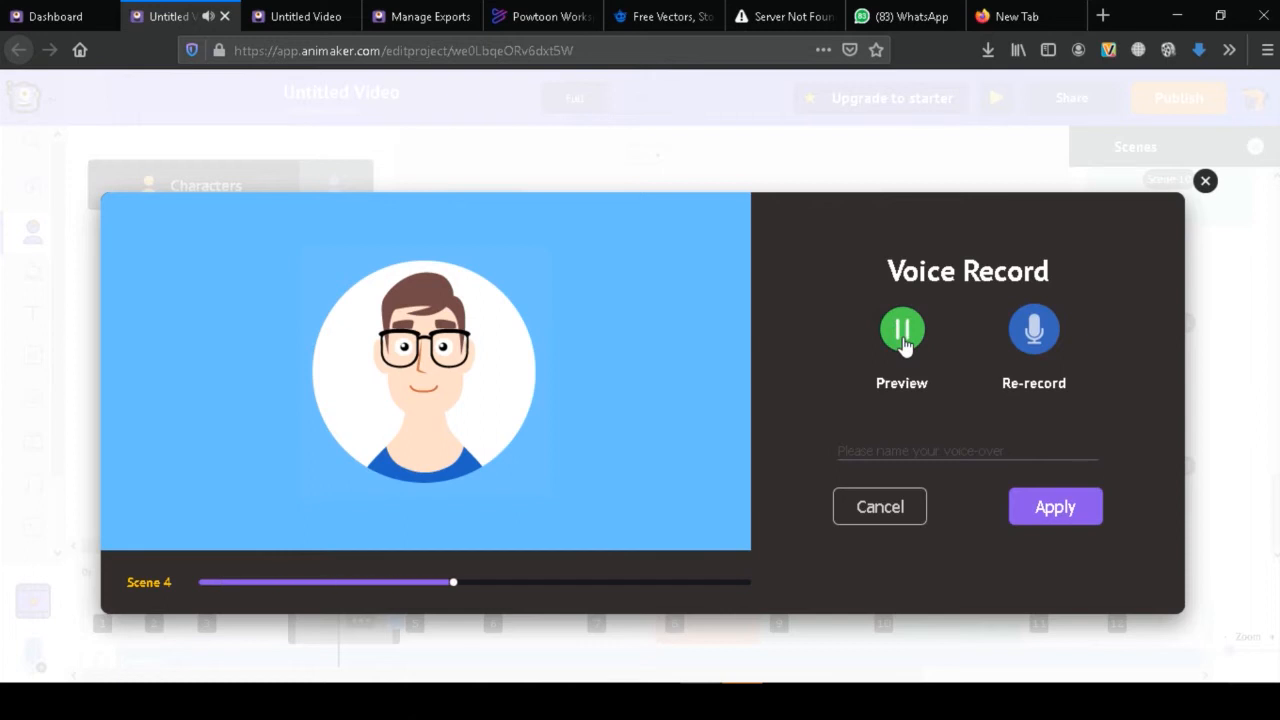
click(1055, 508)
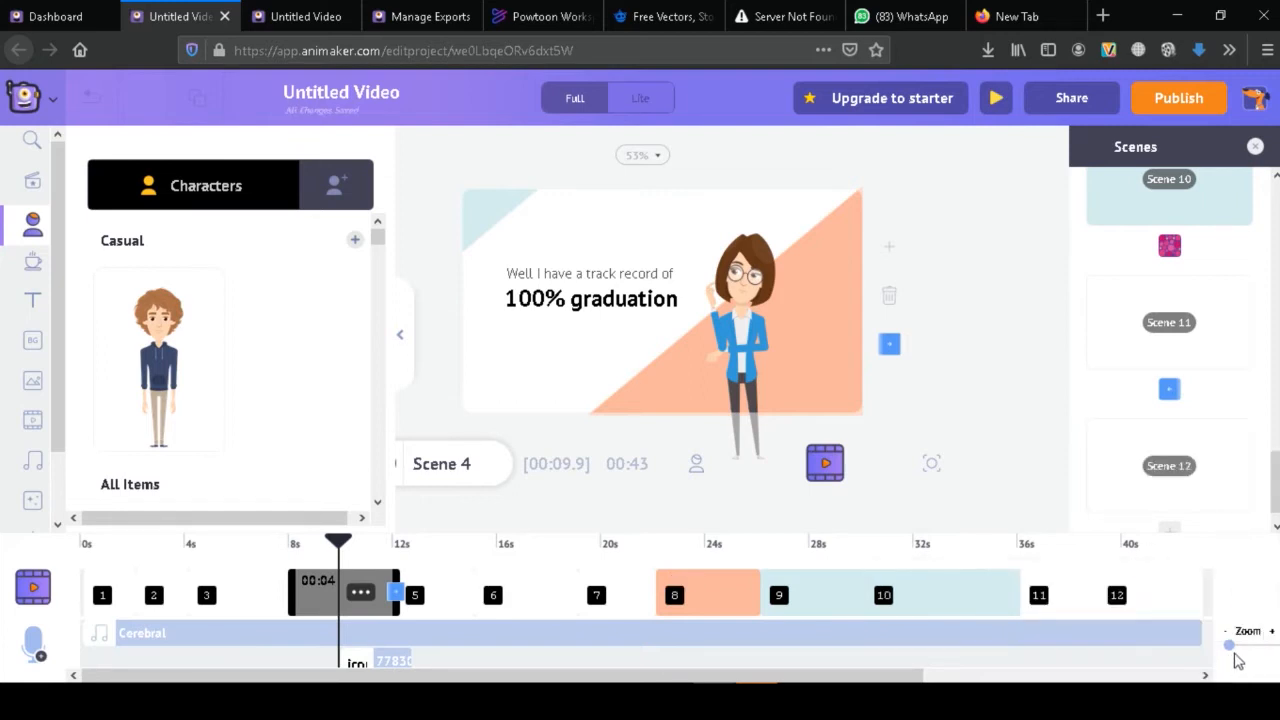
- Move the voiceover clip to the start of the timeline at 0 s and set the playhead to 9 s
drag(1233, 651, 1234, 653)
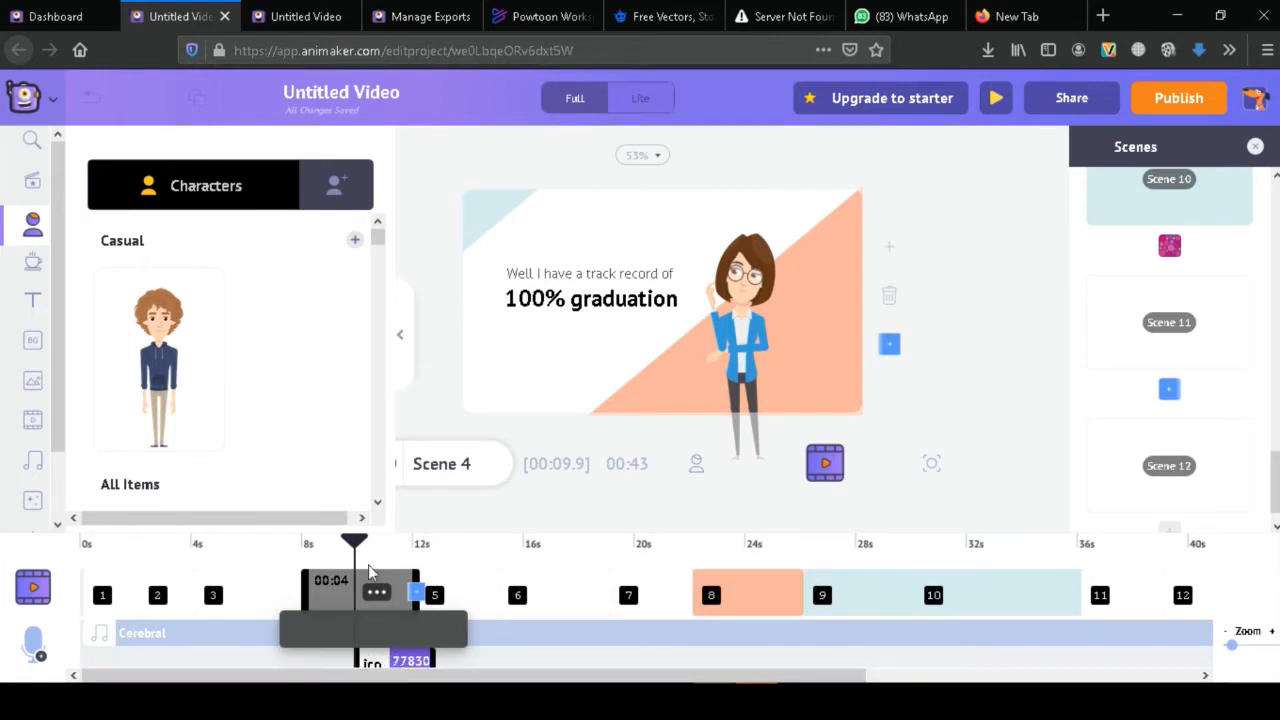
drag(352, 543, 338, 541)
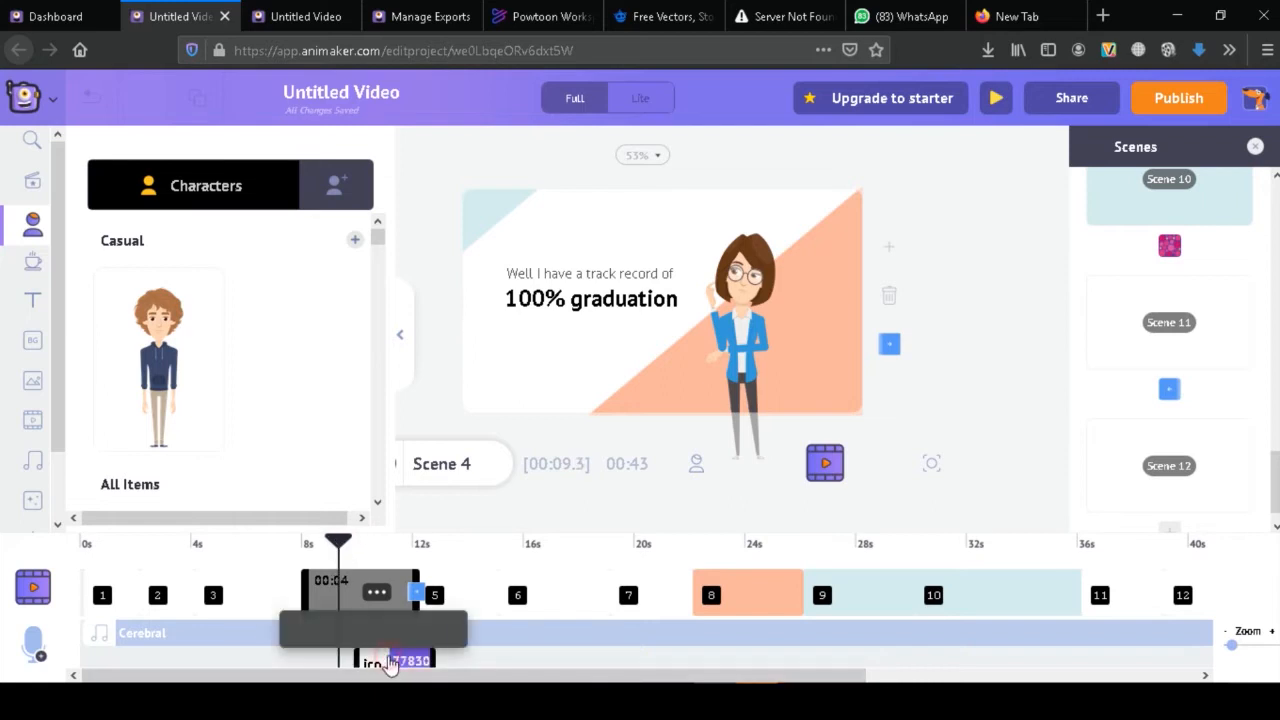
drag(382, 664, 86, 657)
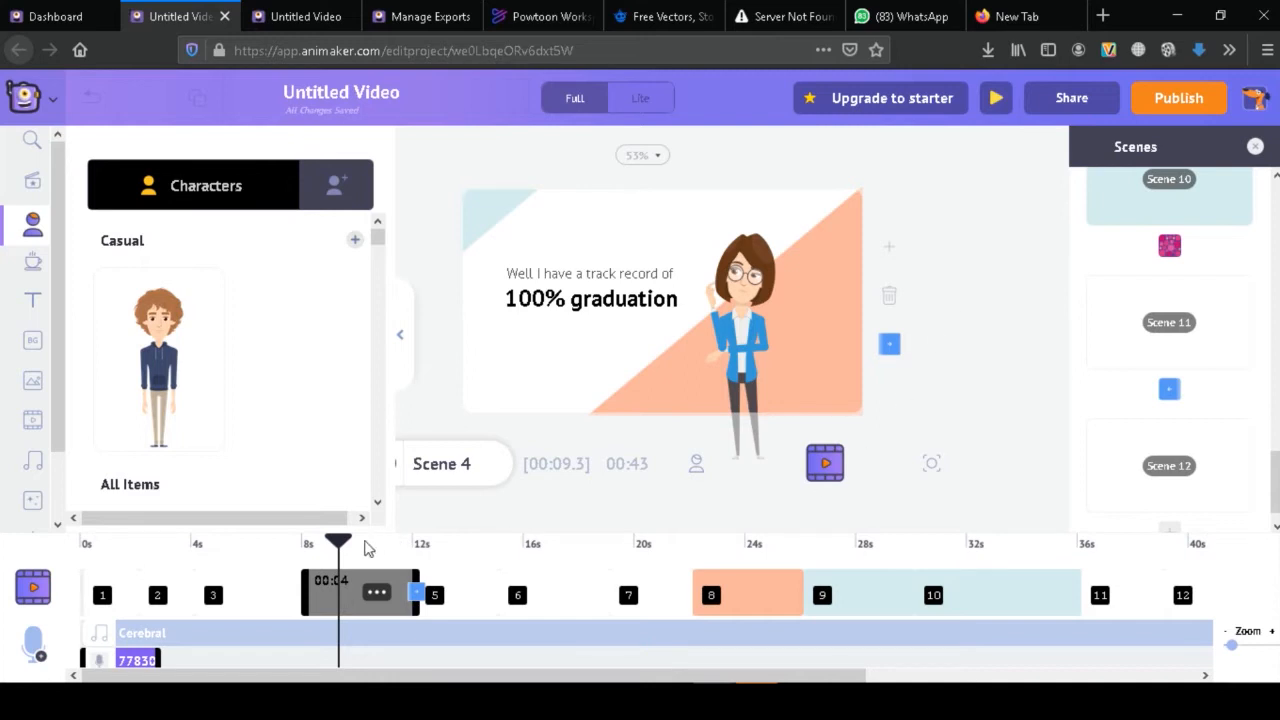
drag(349, 548, 341, 548)
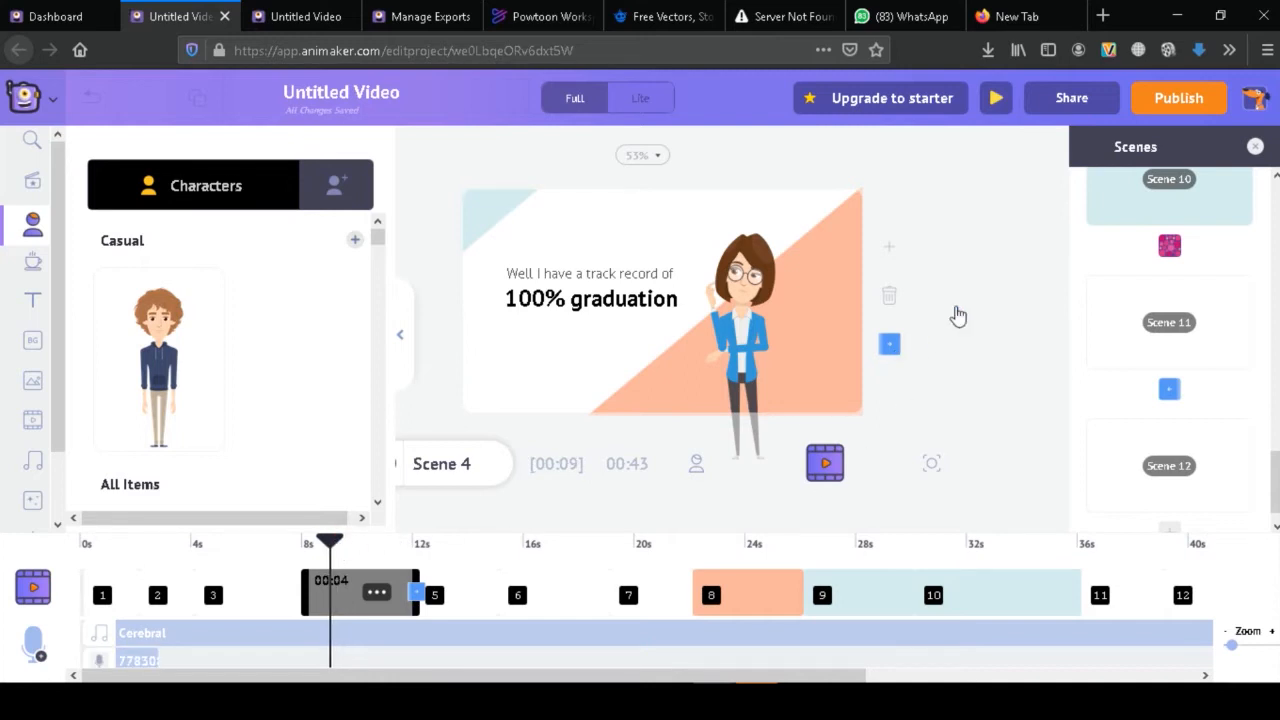
- Publish the project as a video download named "Untitled Video" in HD 720p quality and mp4 format
click(1184, 102)
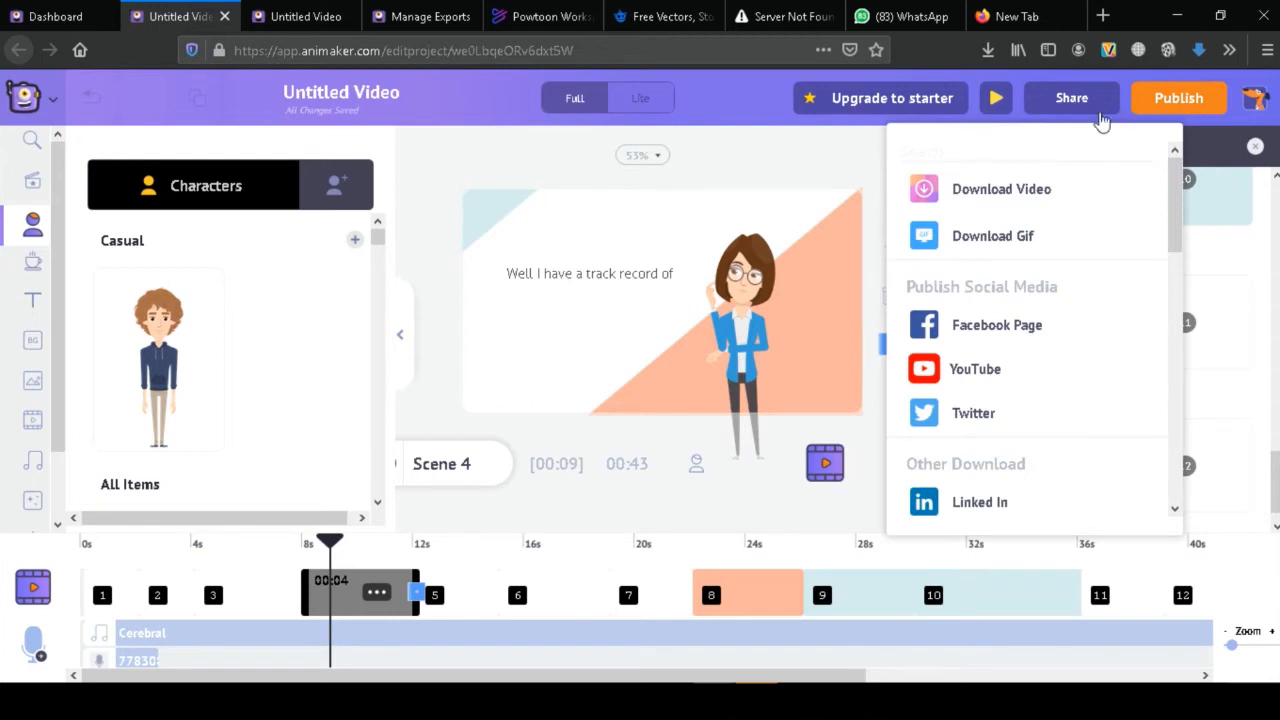
click(1023, 200)
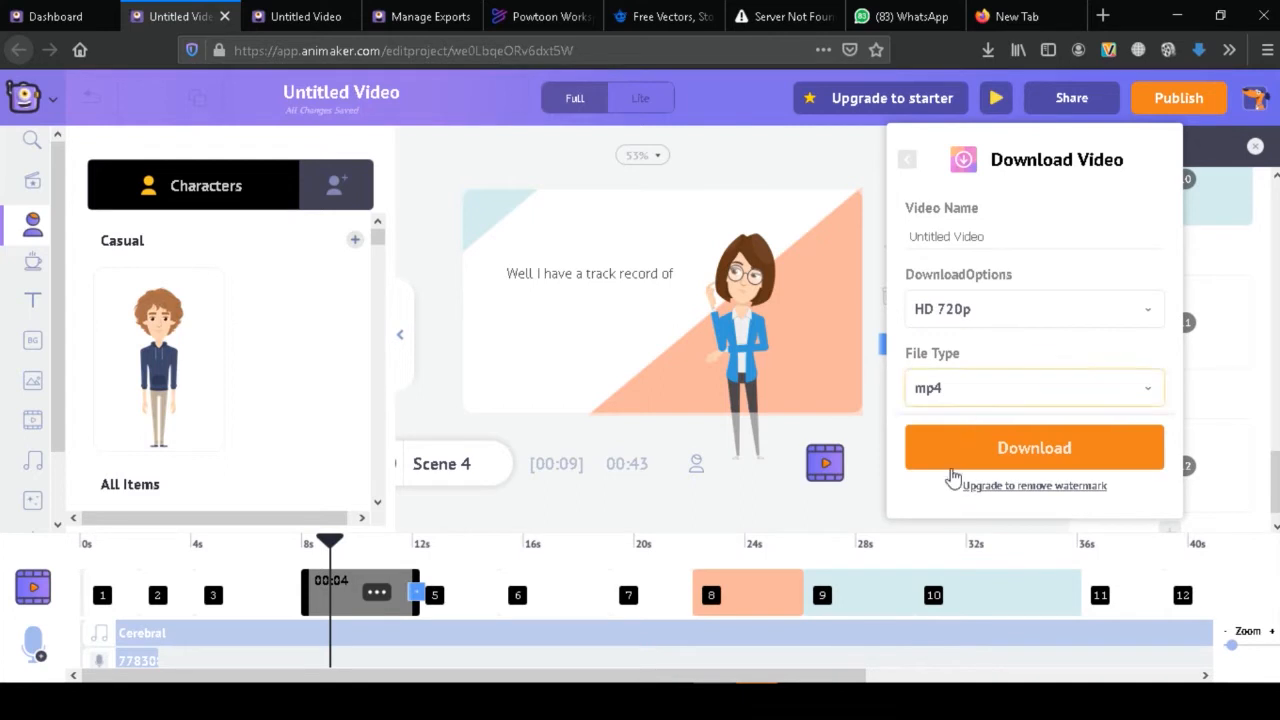
click(1004, 452)
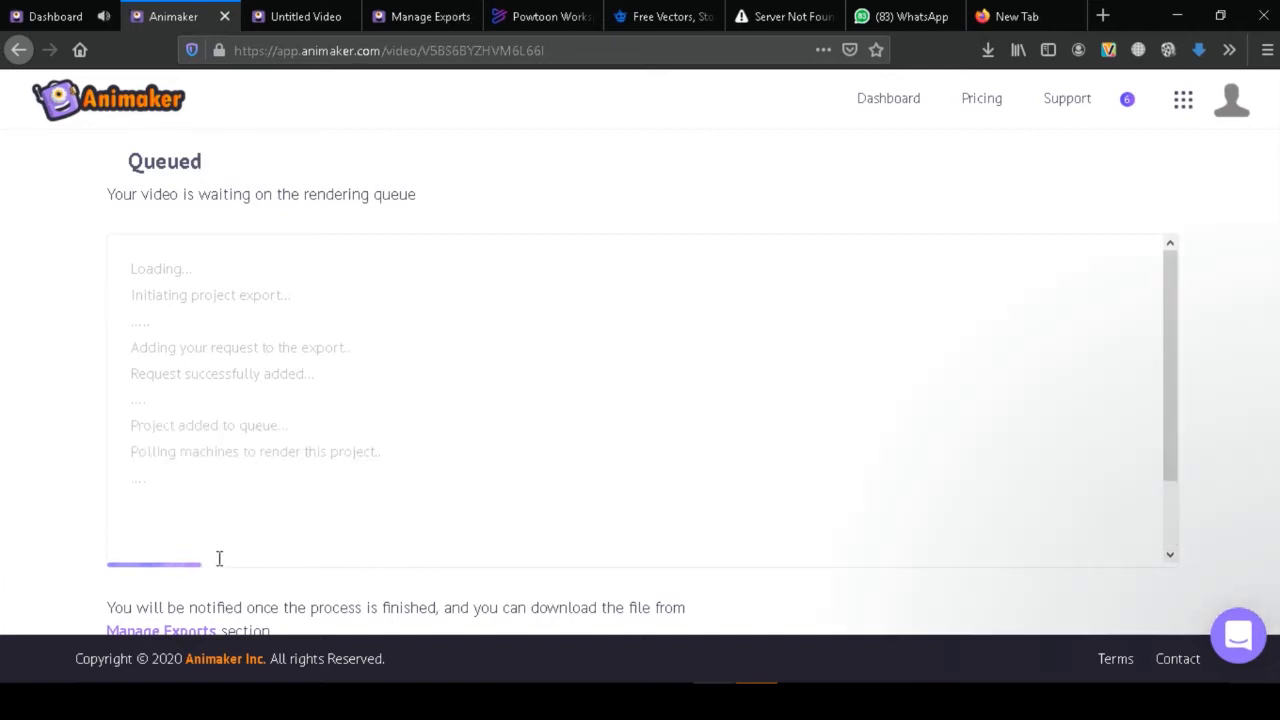
- Check the new video's status in the dashboard's Manage Exports list and return to its rendering progress page
click(68, 17)
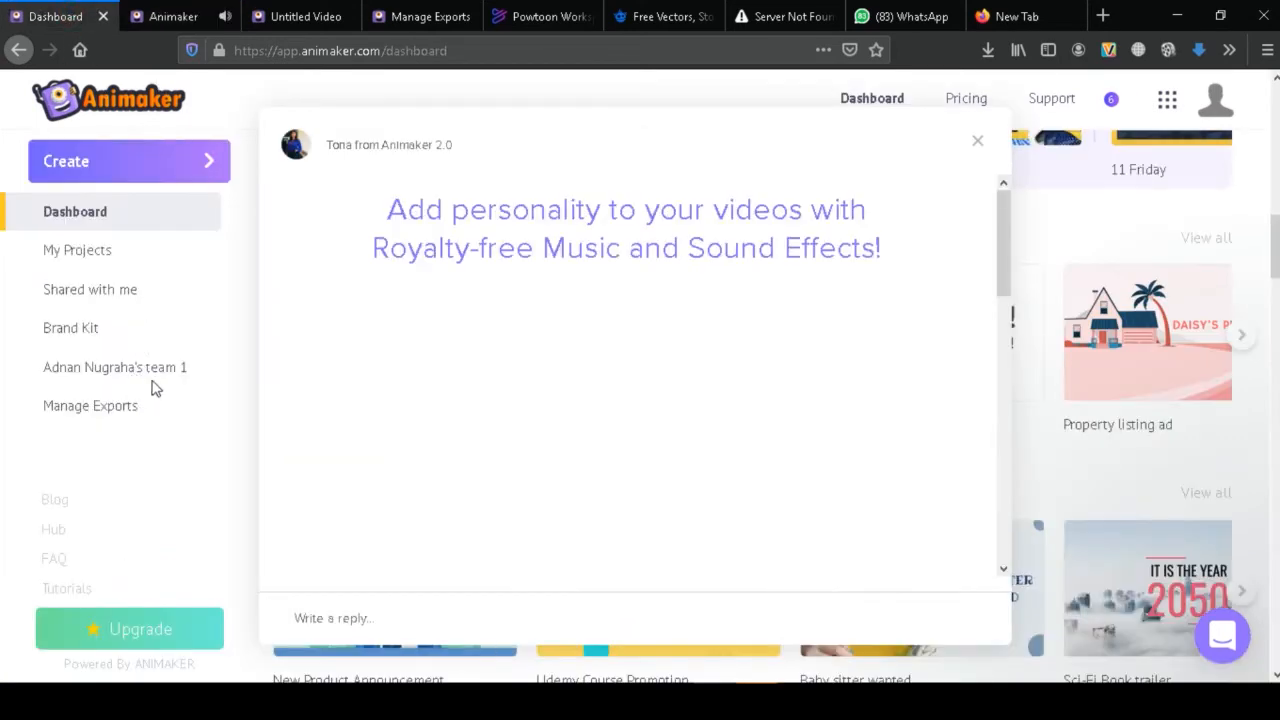
click(107, 415)
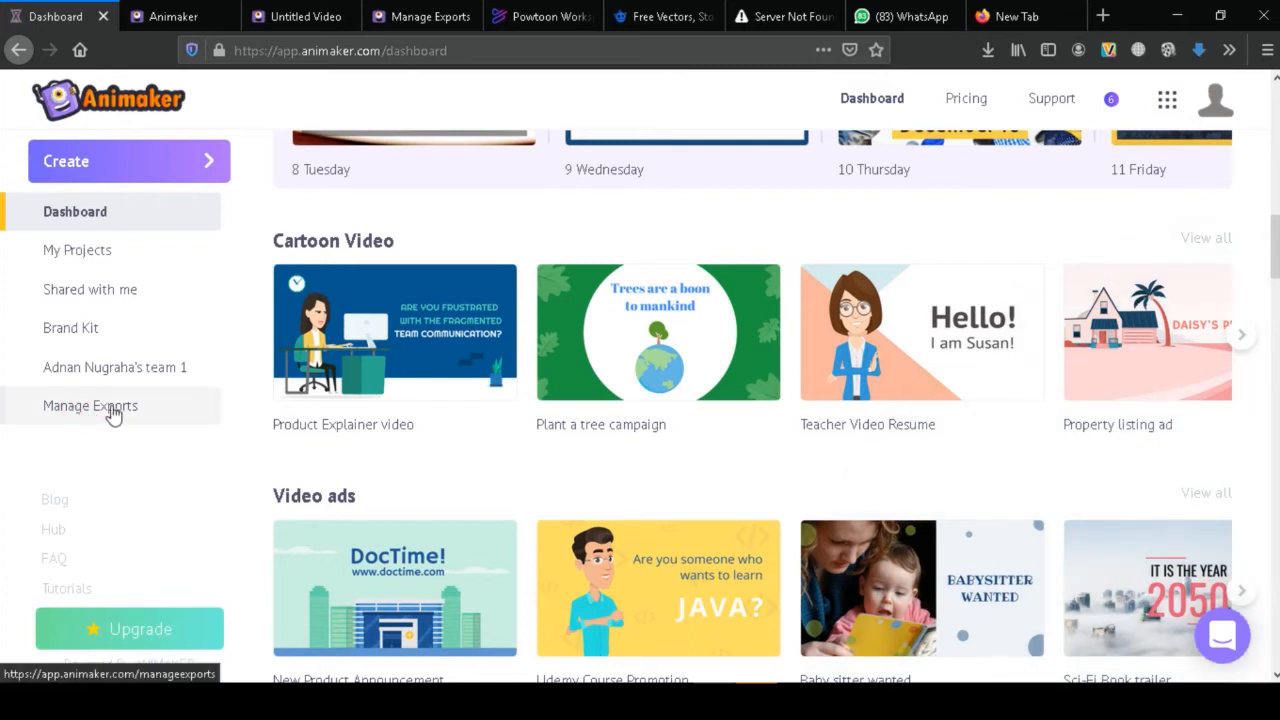
click(63, 425)
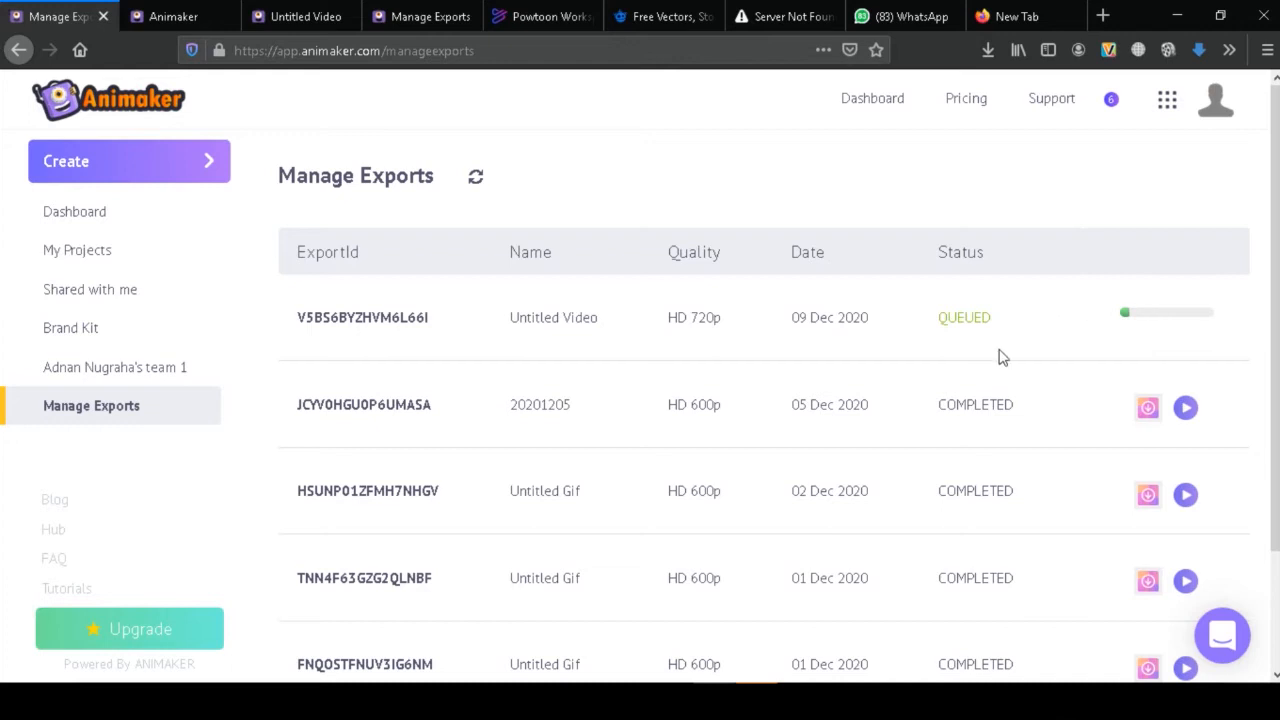
scroll(1120, 415, down, 3)
scroll(908, 370, up, 2)
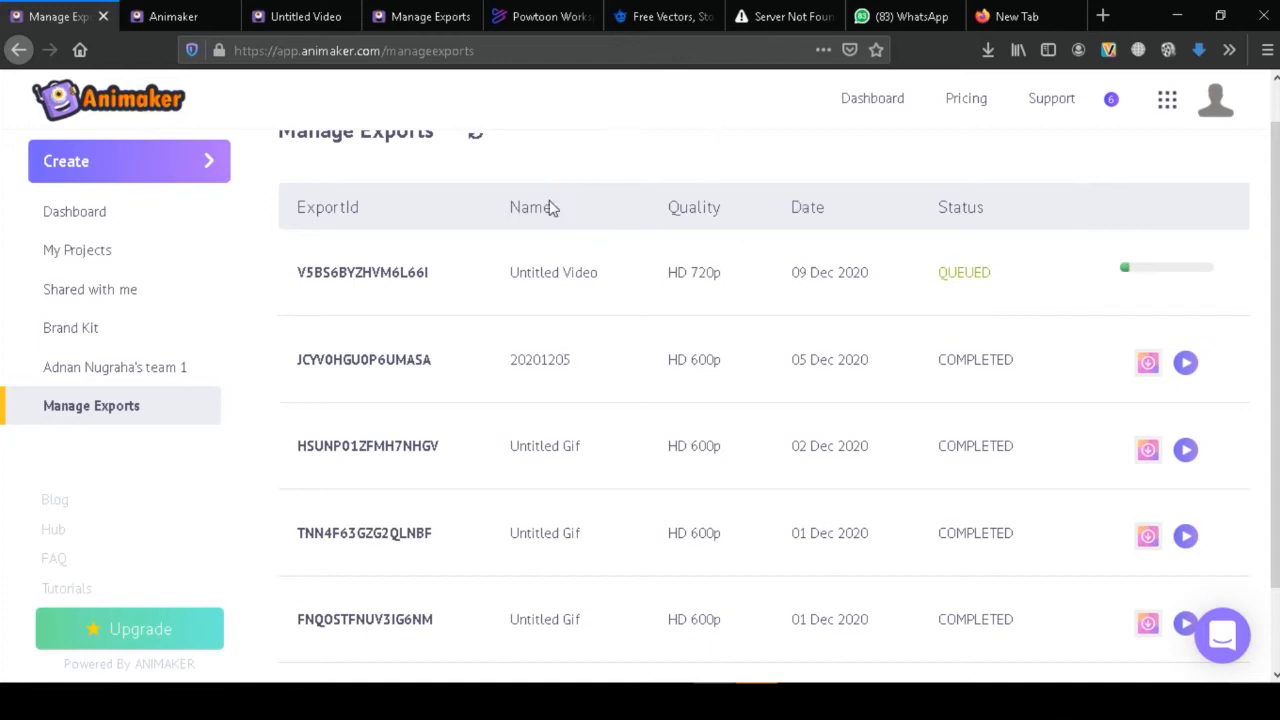
click(195, 18)
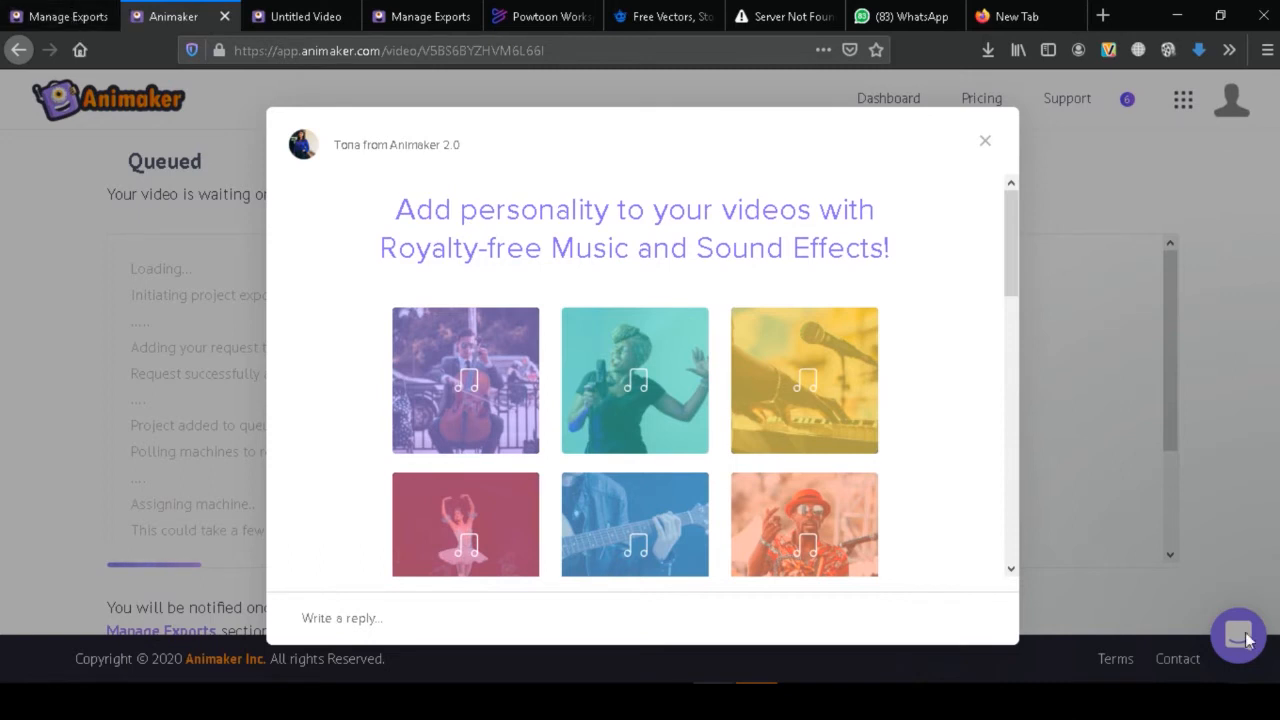
- Check the new video's export status in Manage Exports, and switch to the blank Presentation1 in PowerPoint
click(66, 18)
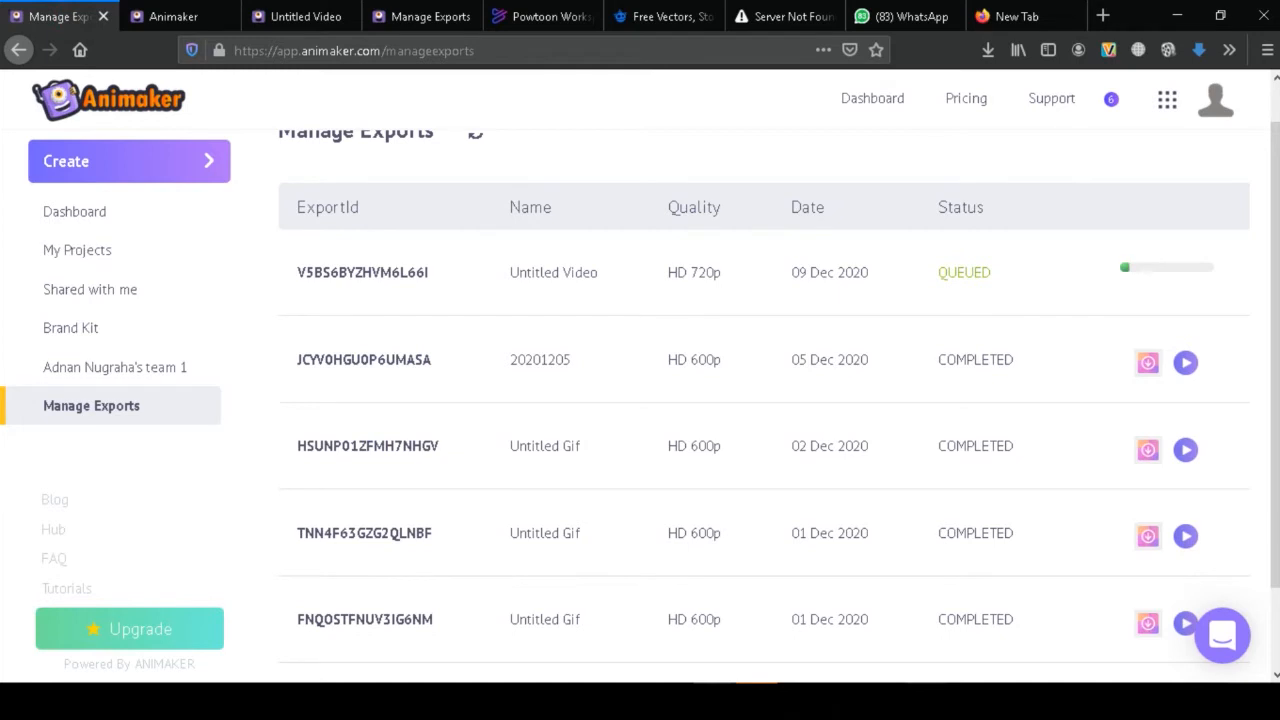
mouse_move(925, 702)
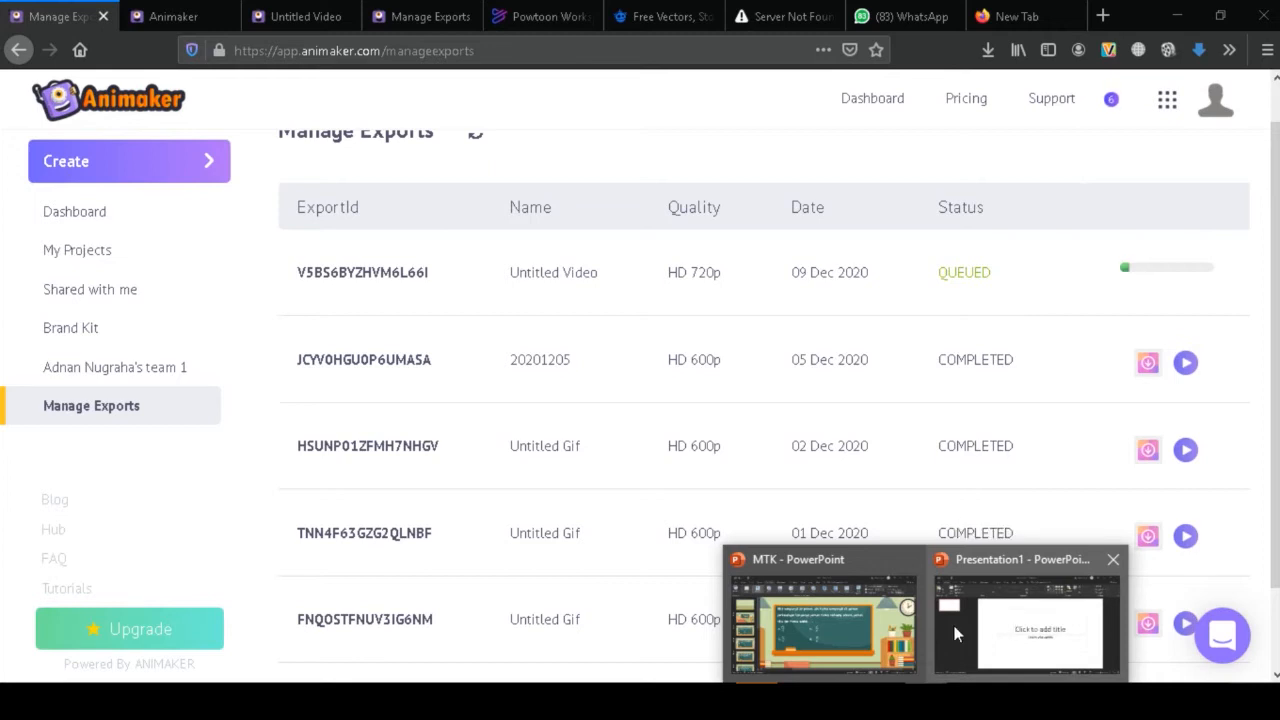
click(1006, 614)
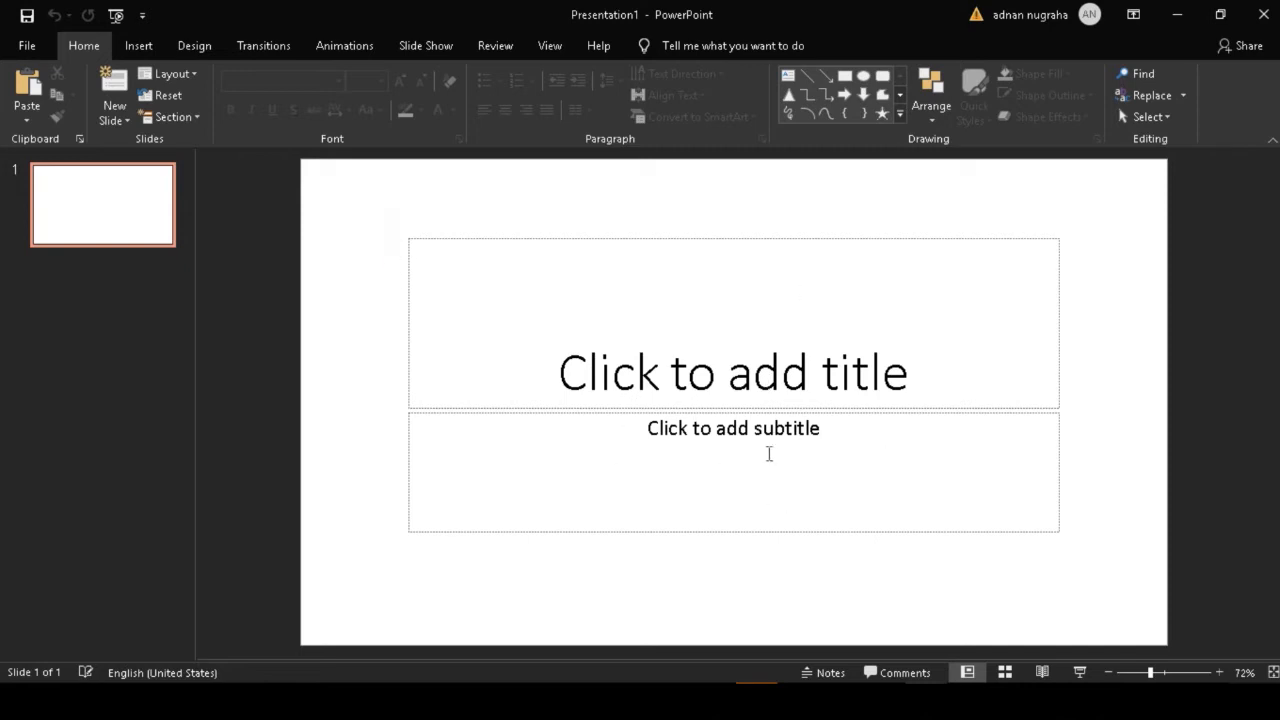
- Switch to the Freepik page in Firefox, search all resources for "classroom" and open the empty school class conference background vector
key(alt+Tab)
key(alt+Tab)
key(alt+Tab)
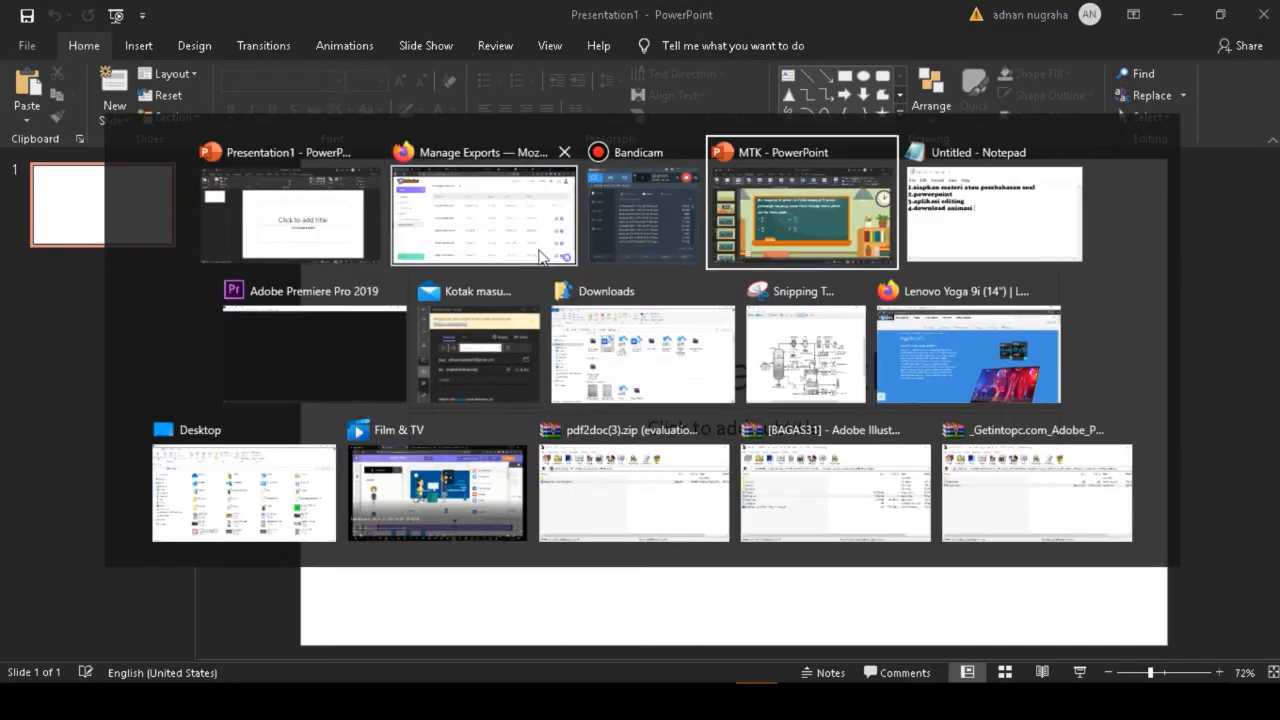
click(449, 218)
click(662, 16)
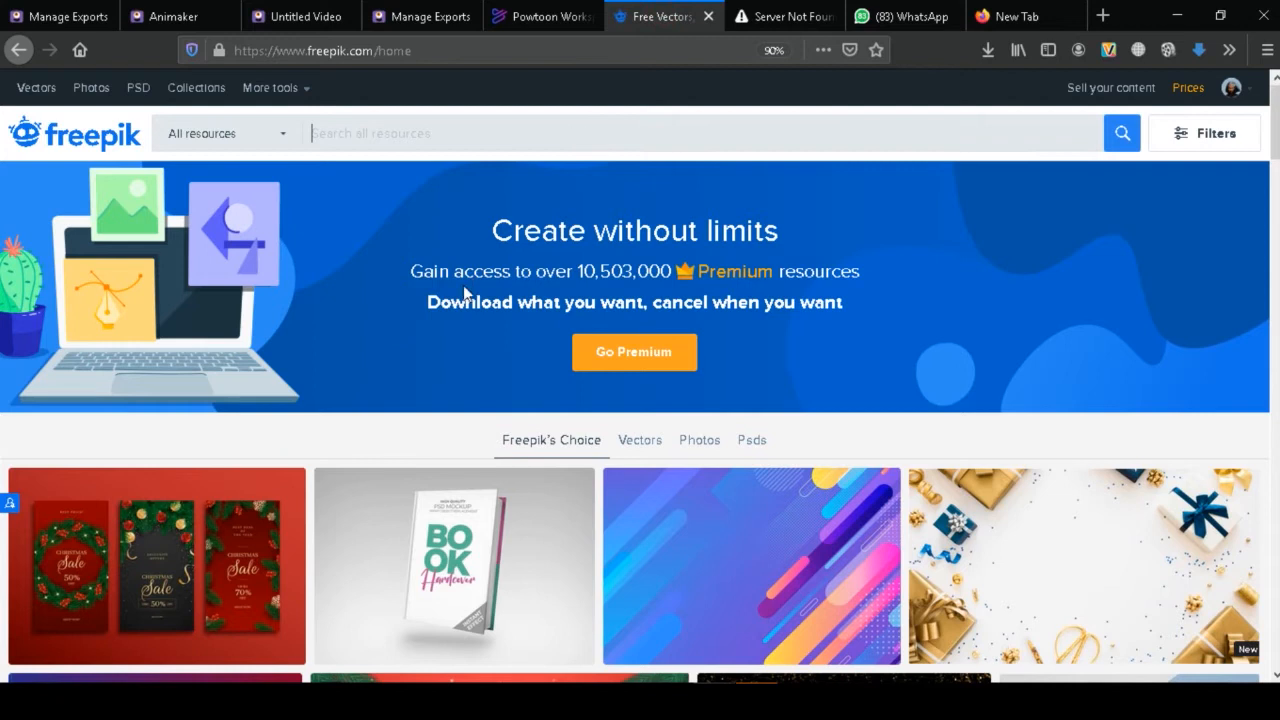
text(classroom)
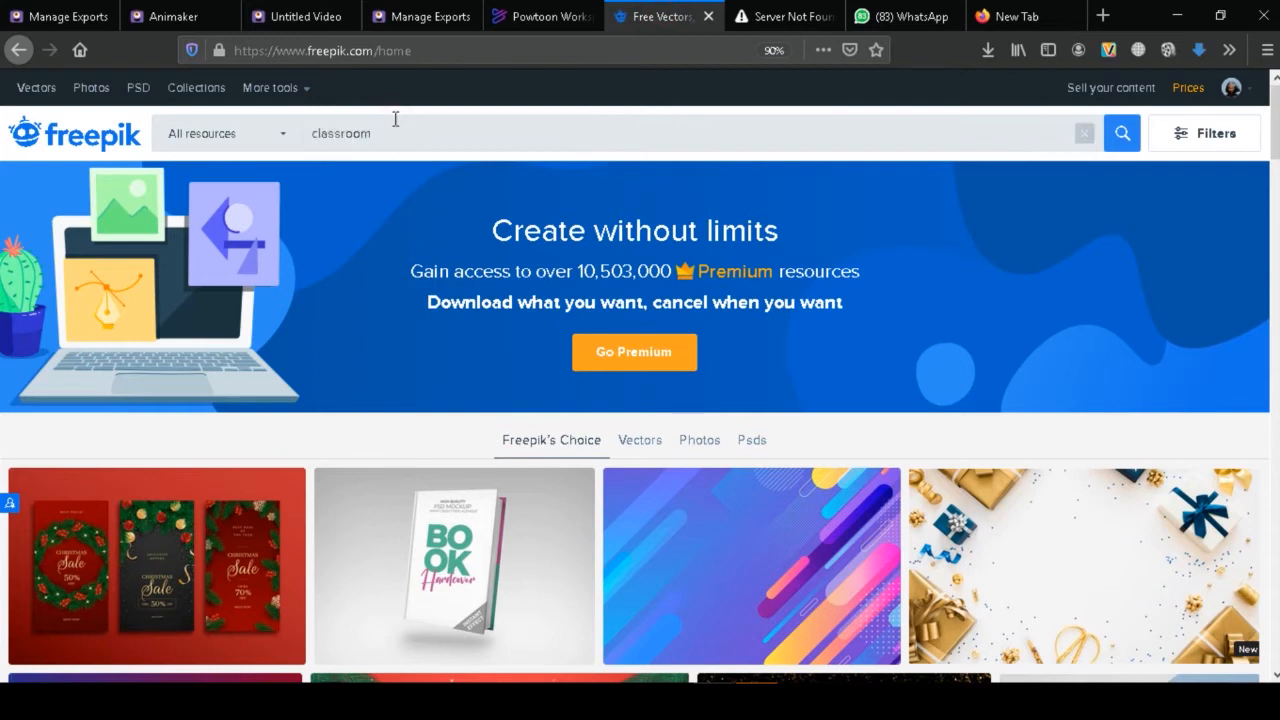
key(Return)
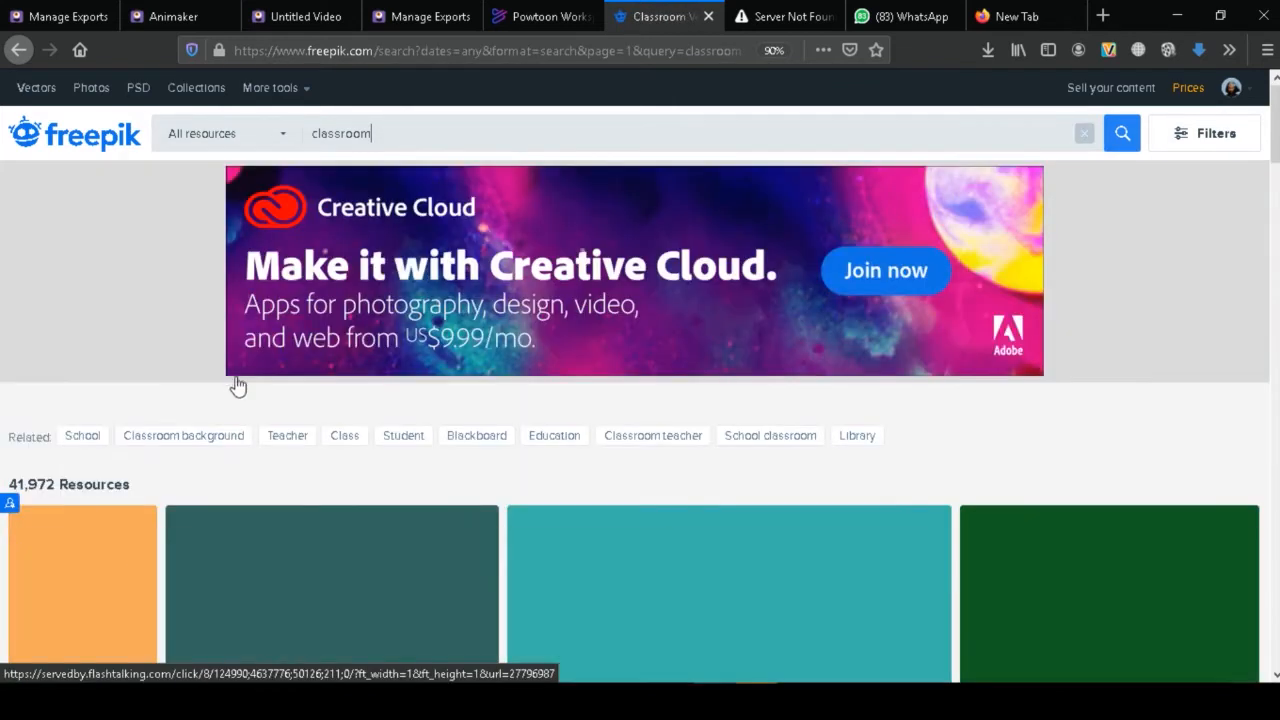
scroll(530, 470, down, 2)
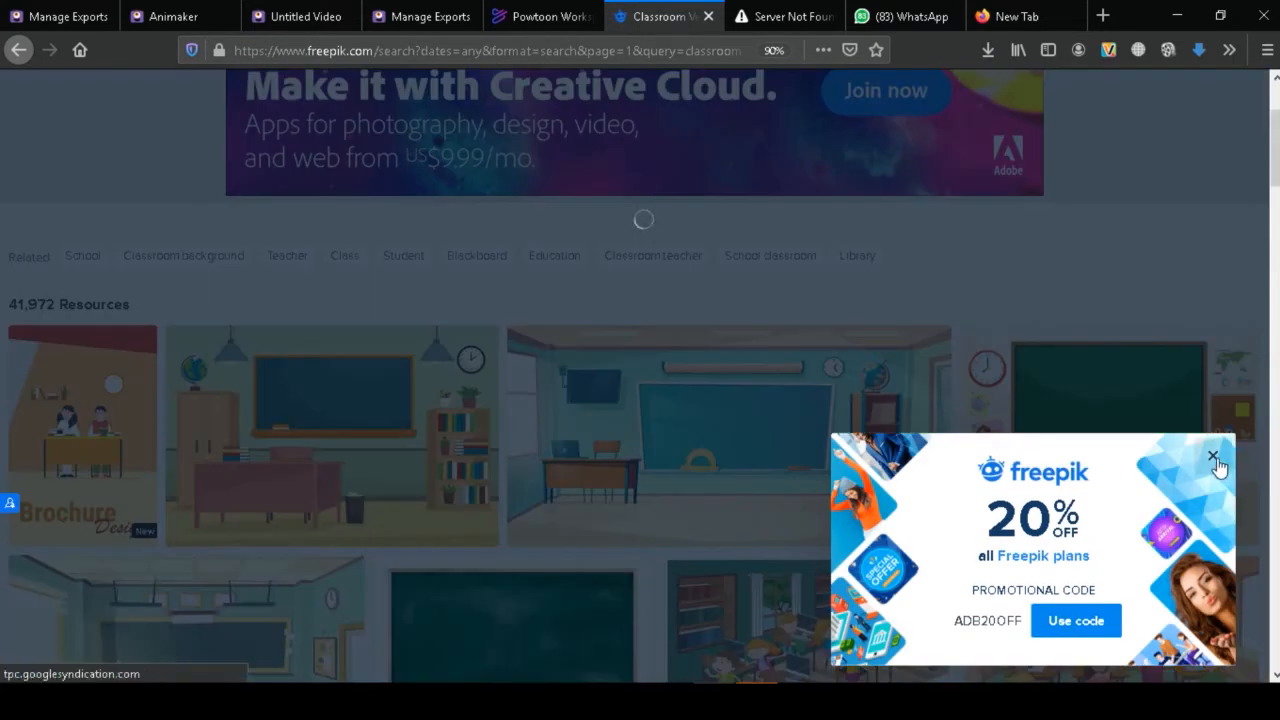
click(1213, 458)
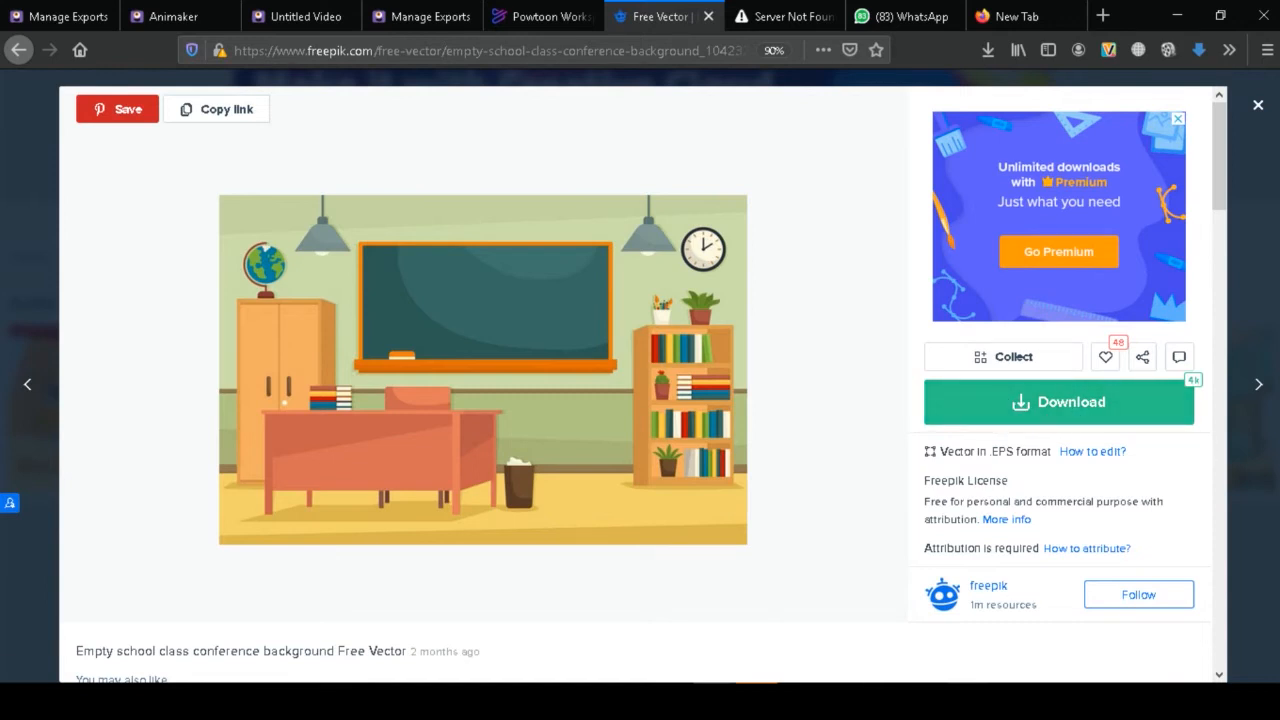
- Insert the ASASAS classroom picture from the desktop onto the blank slide of Presentation1 in PowerPoint
click(985, 612)
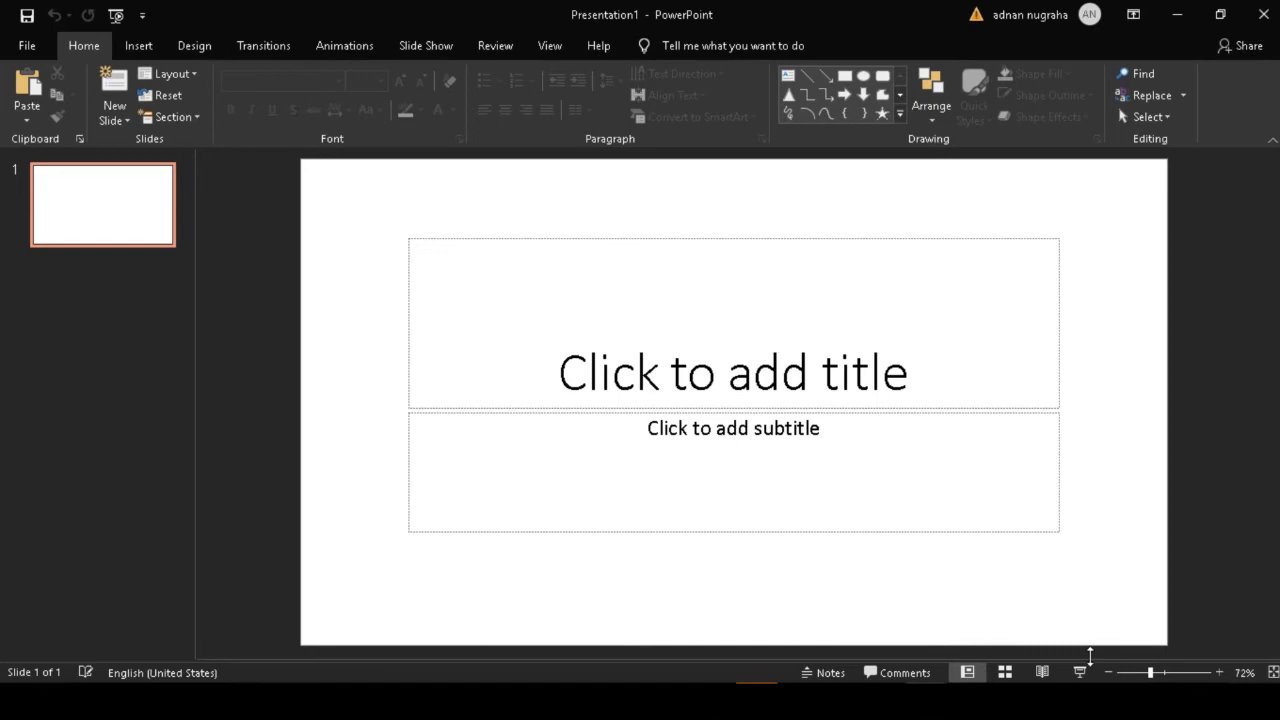
click(926, 700)
click(1178, 16)
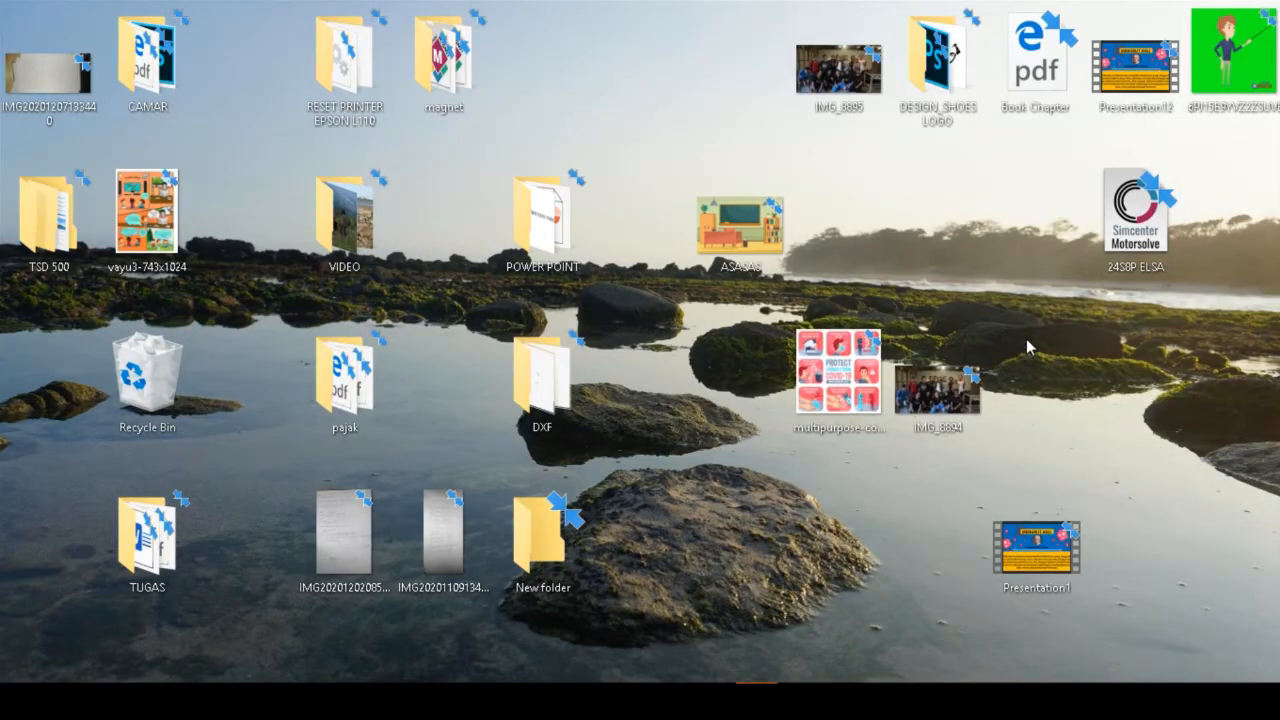
drag(745, 228, 552, 276)
key(alt+Tab)
key(Tab)
key(Tab)
drag(450, 366, 857, 372)
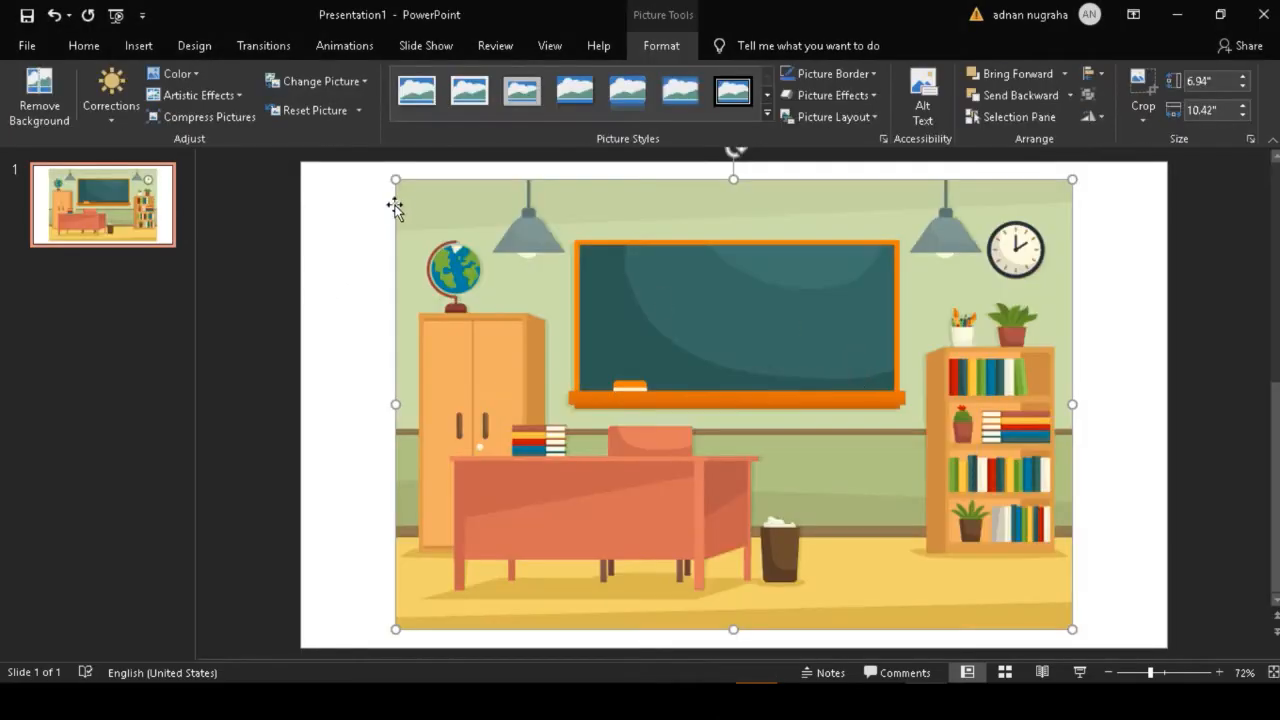
- Enlarge the classroom picture to 8.89" high by 13.33" wide and align it with the slide's upper edge
drag(395, 178, 297, 161)
drag(1070, 629, 1167, 656)
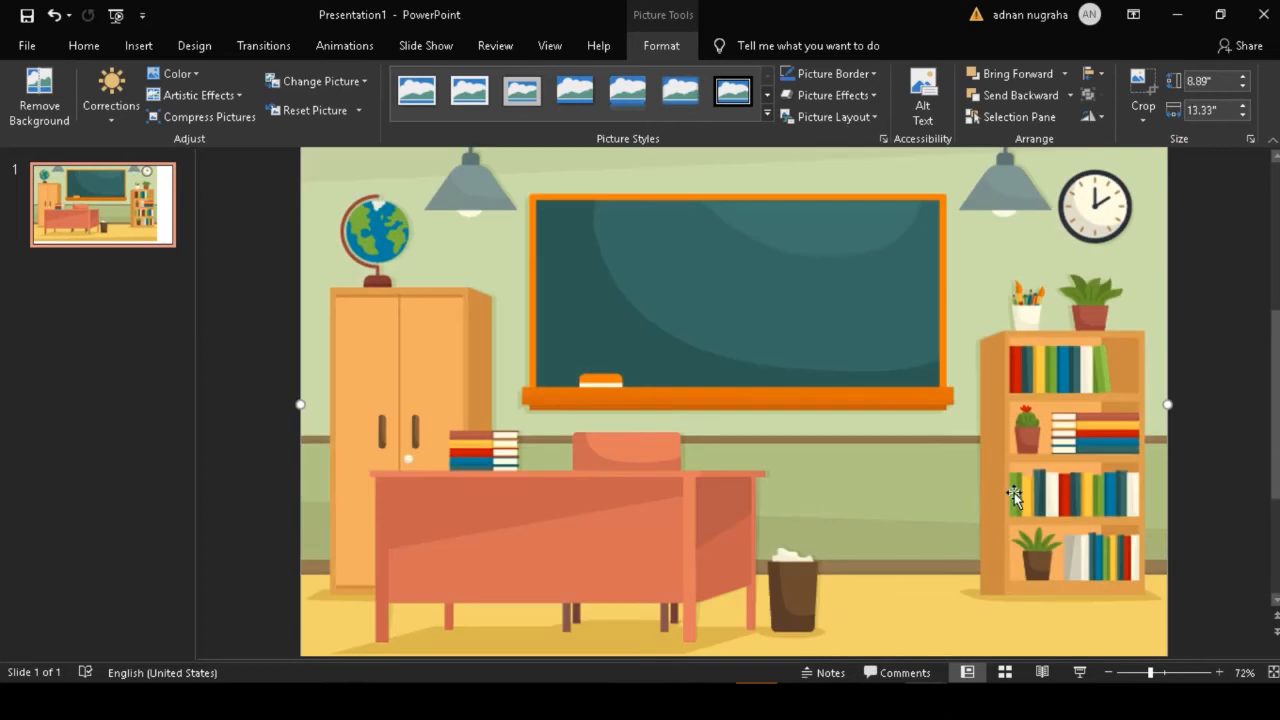
drag(922, 410, 922, 458)
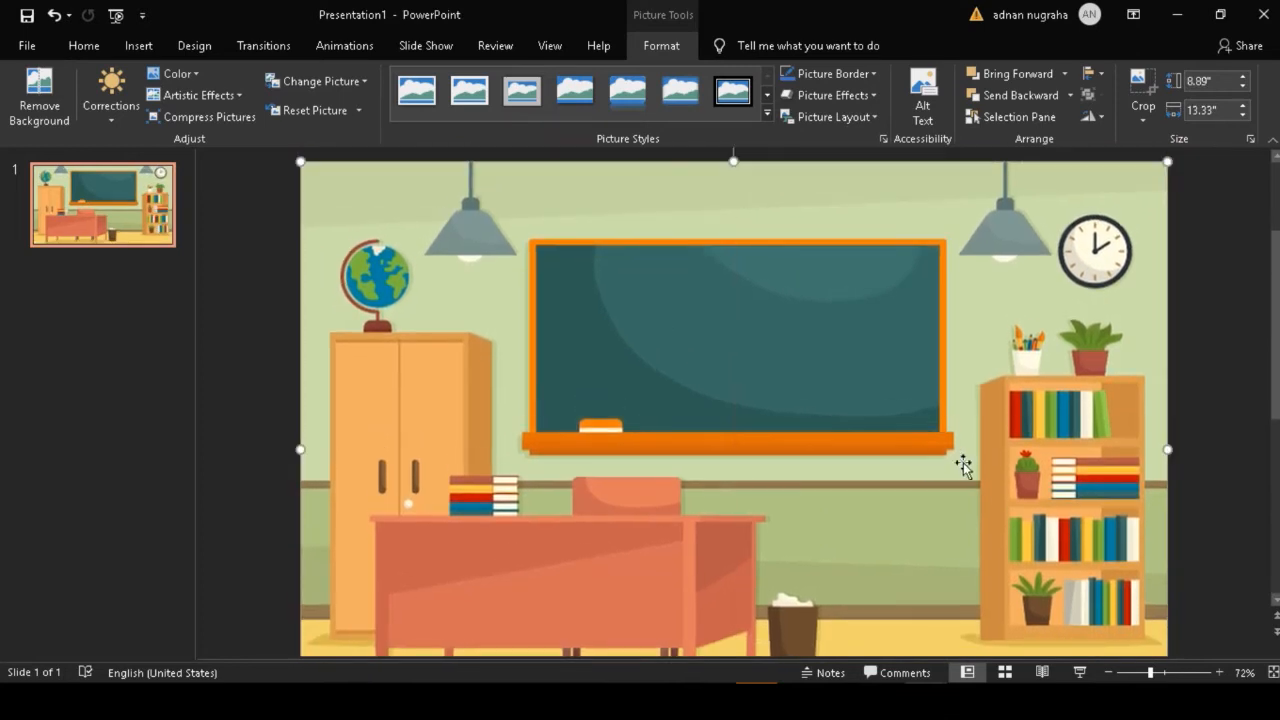
scroll(962, 465, down, 1)
click(110, 226)
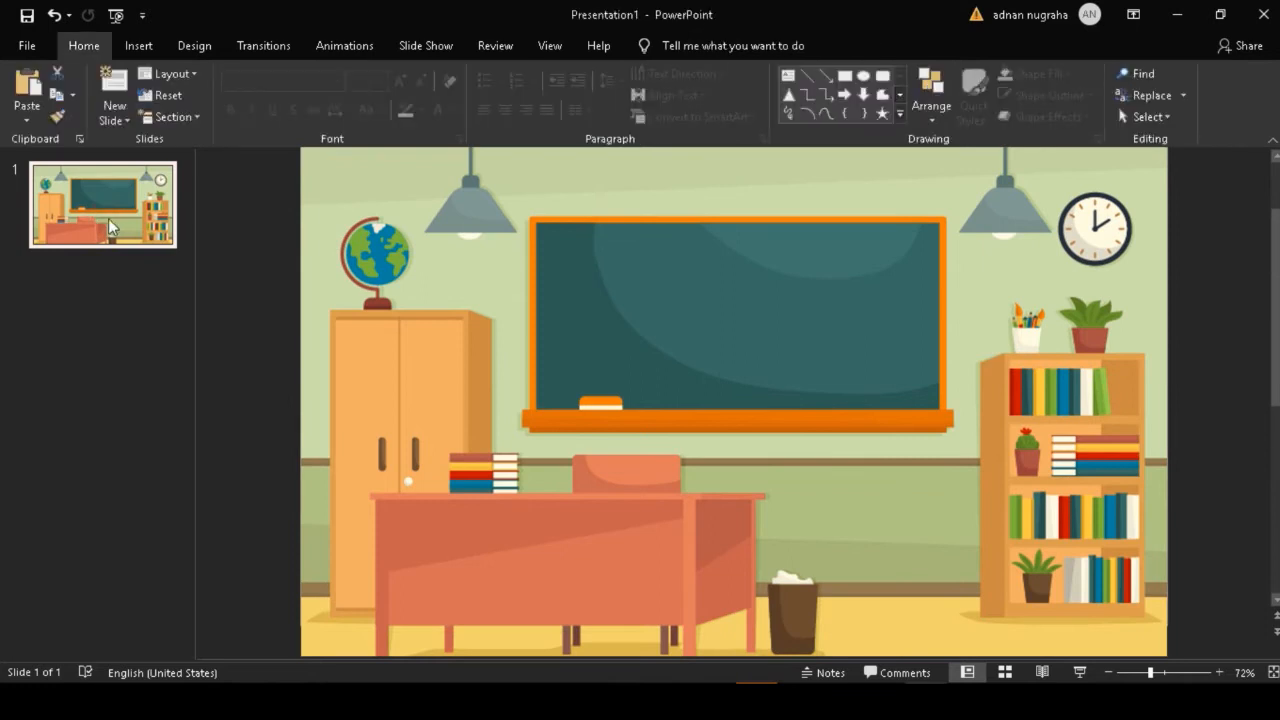
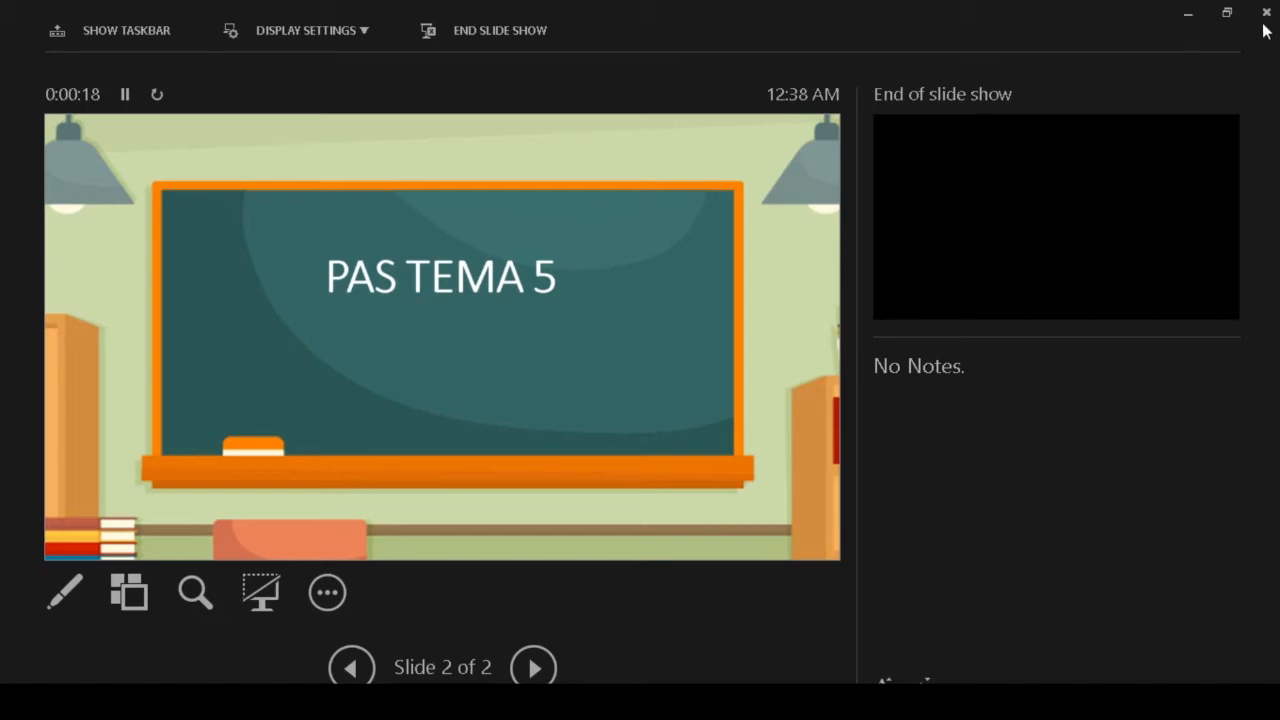
- Replace slide 2's title text with "SOAL NO 1" and move the title box slightly down on the blackboard
click(578, 343)
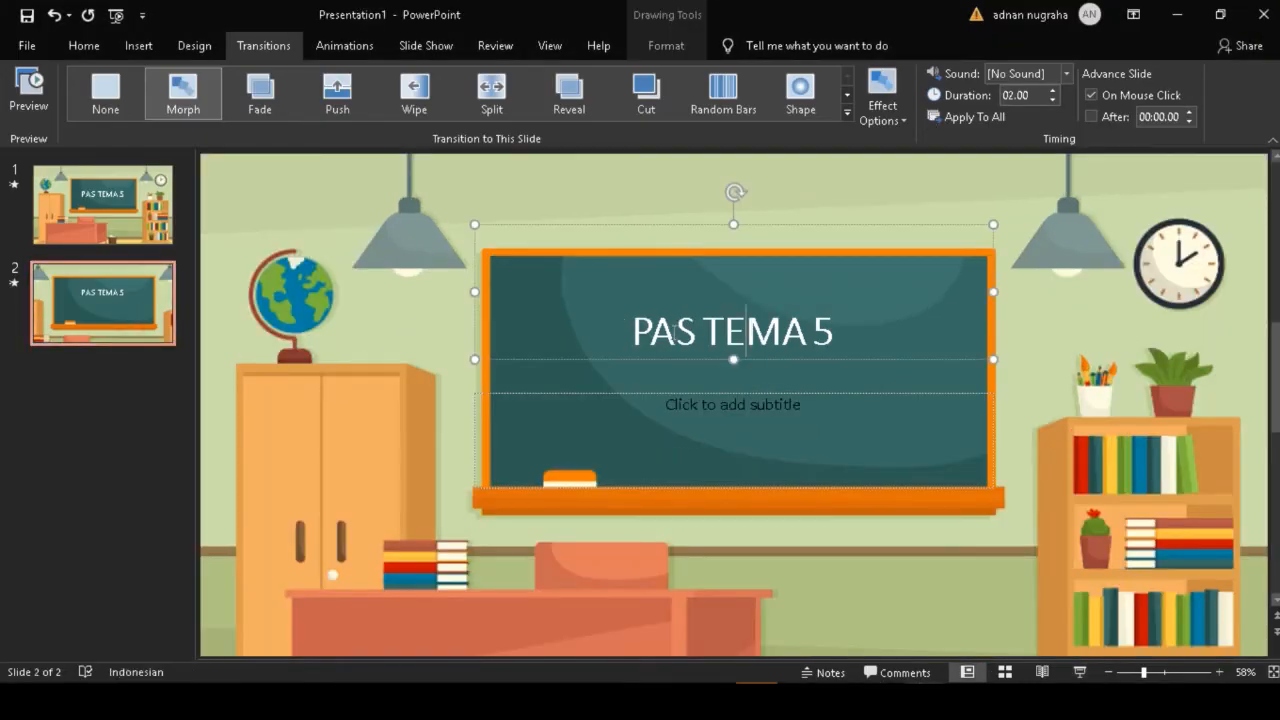
drag(648, 330, 852, 332)
text(SO)
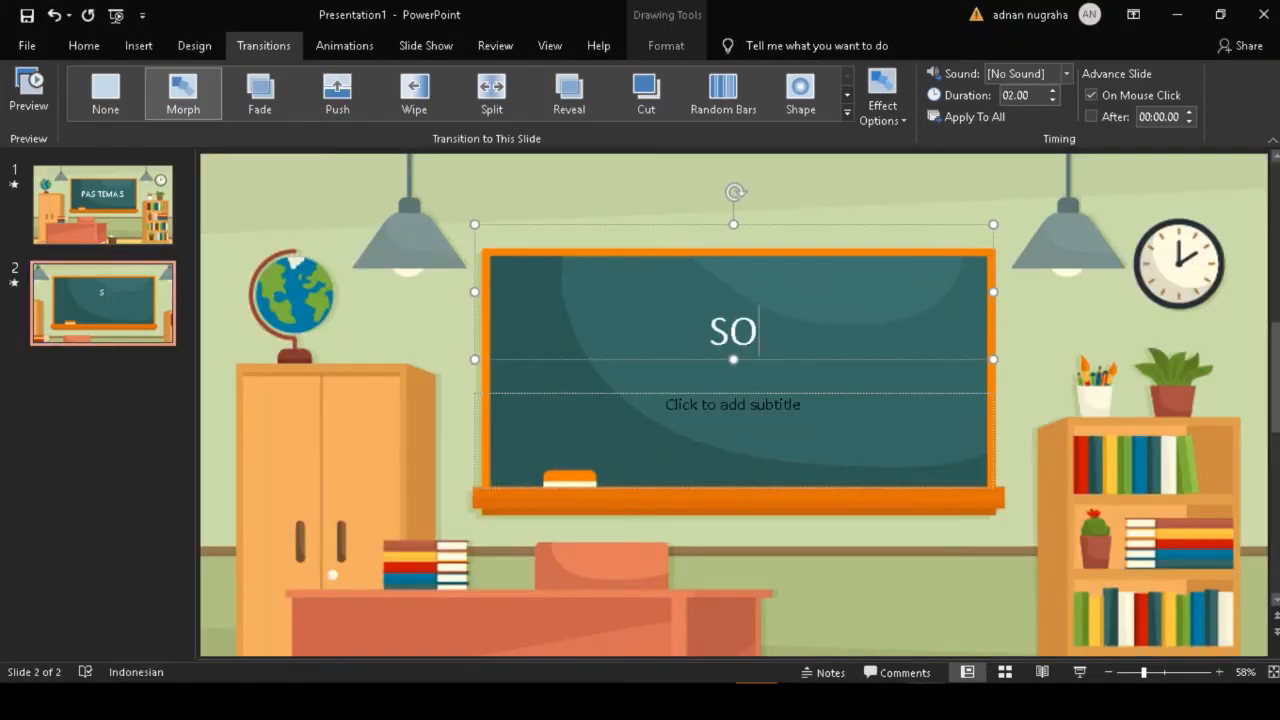
text(AL NO 1)
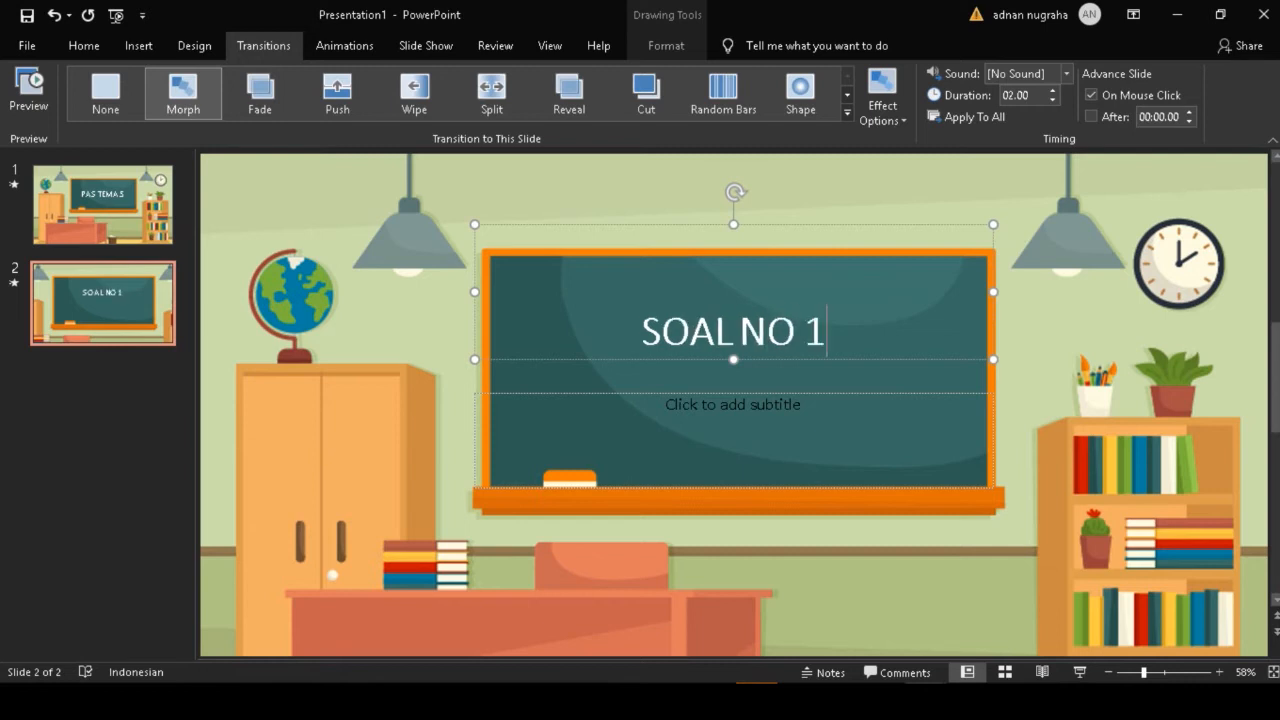
key(Return)
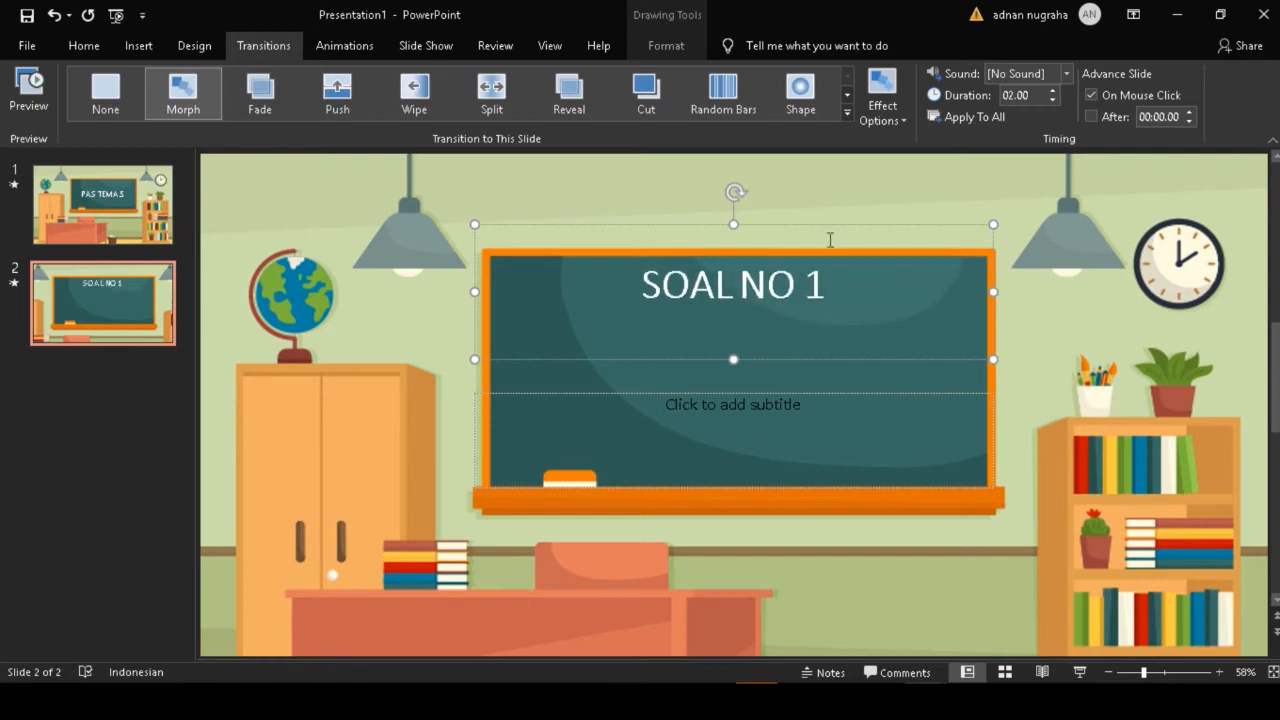
mouse_move(826, 229)
mouse_down()
mouse_move(822, 298)
mouse_move(824, 273)
mouse_up()
click(60, 315)
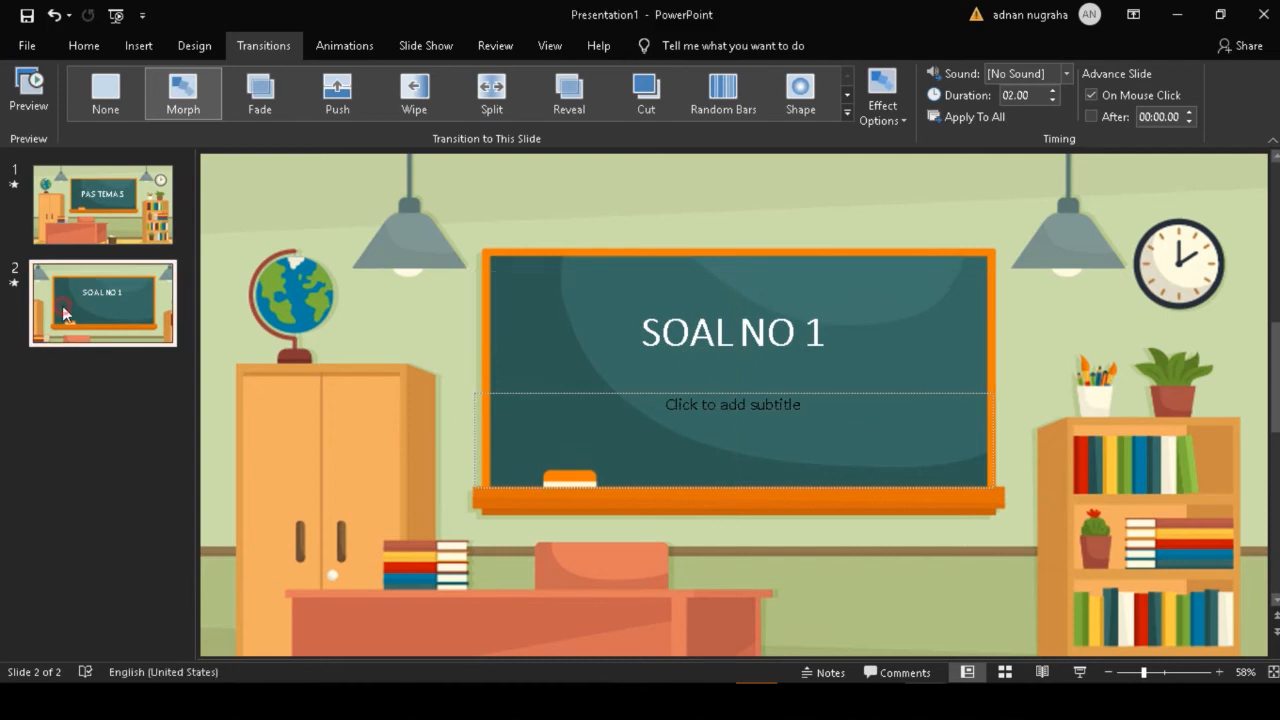
- Preview the Morph transition from slide 1 to slide 2 in the slide show, and return to editing slide 2
click(1081, 672)
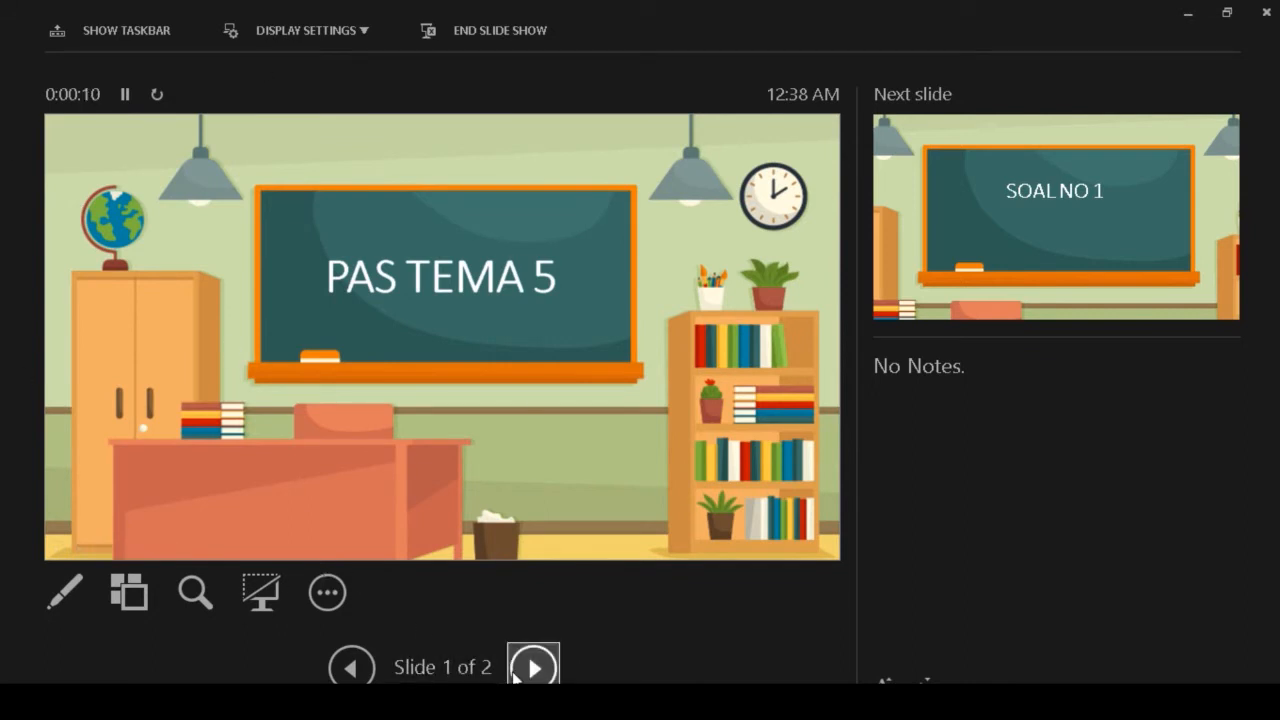
click(513, 677)
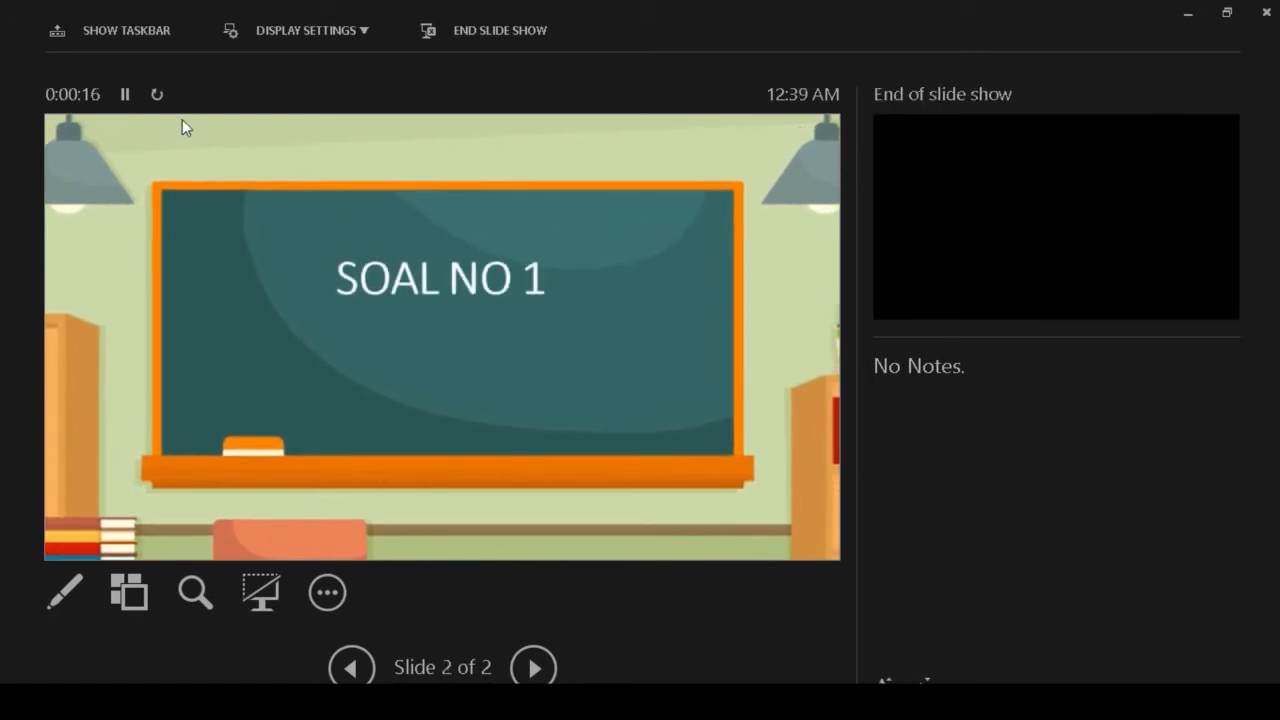
click(1264, 12)
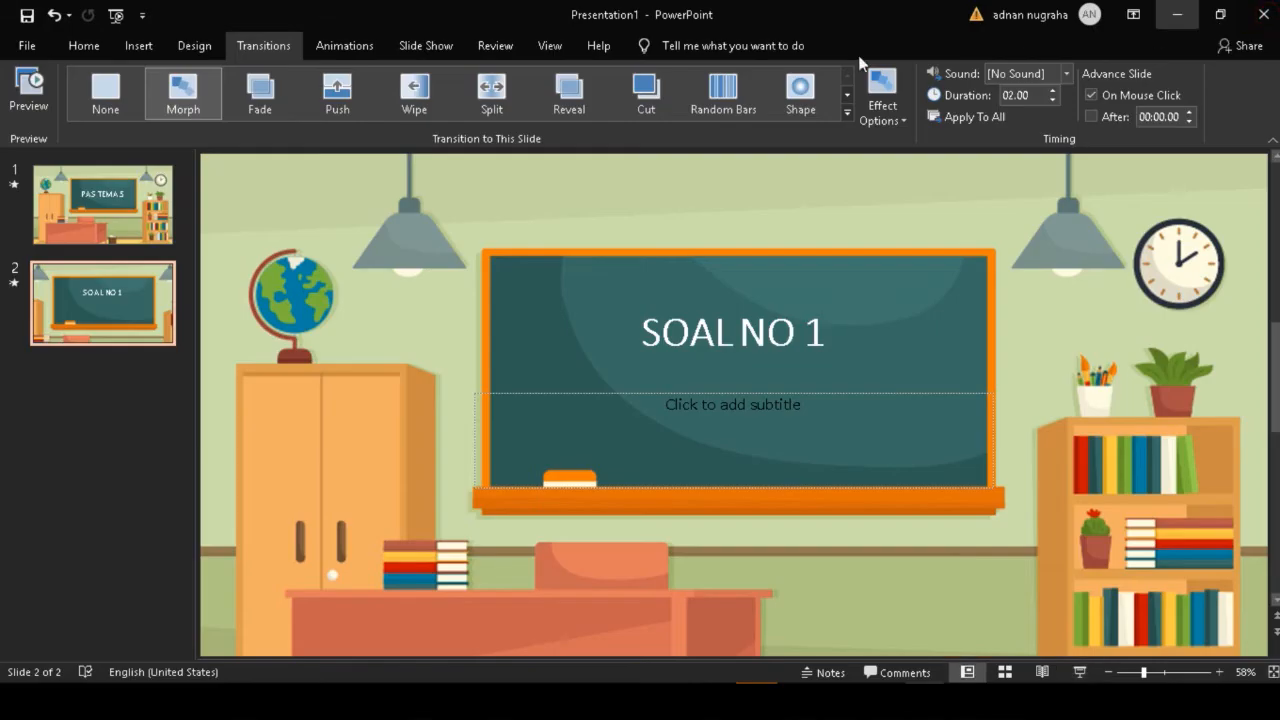
click(107, 238)
click(117, 266)
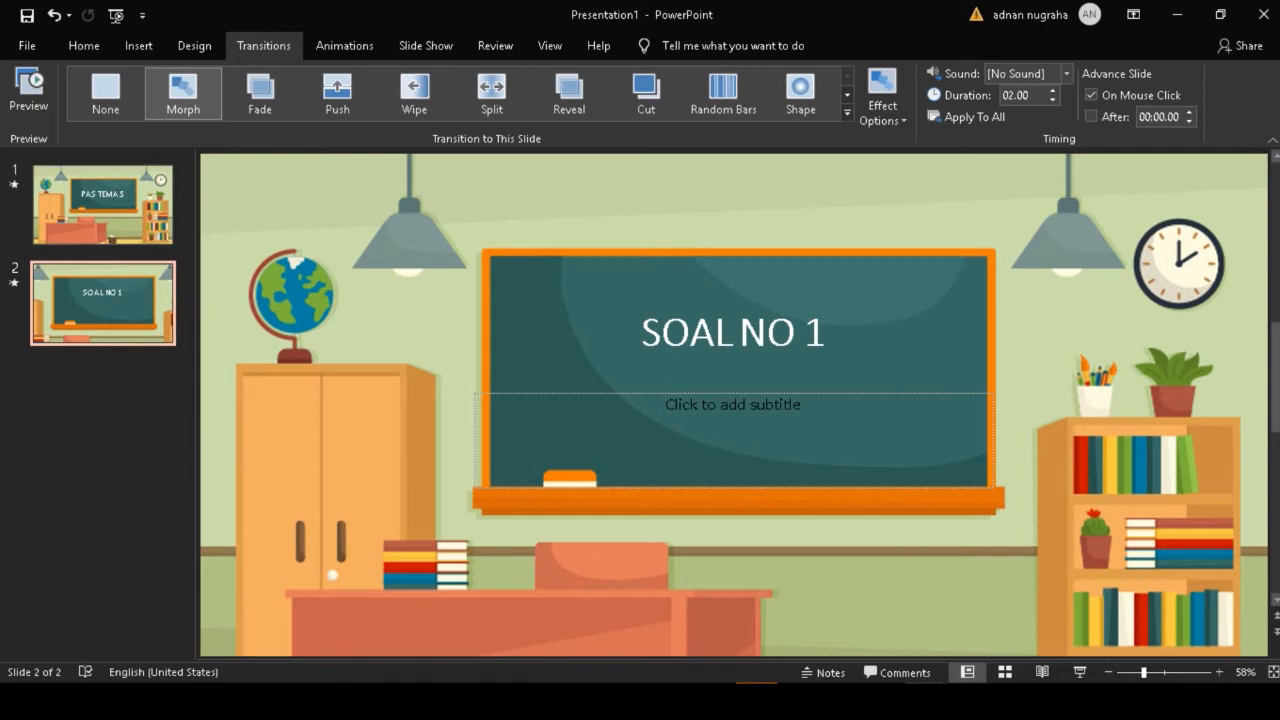
- Switch to the MTK presentation, start the slide show from the "PAS Matematika" slide and advance to slide 3
click(876, 632)
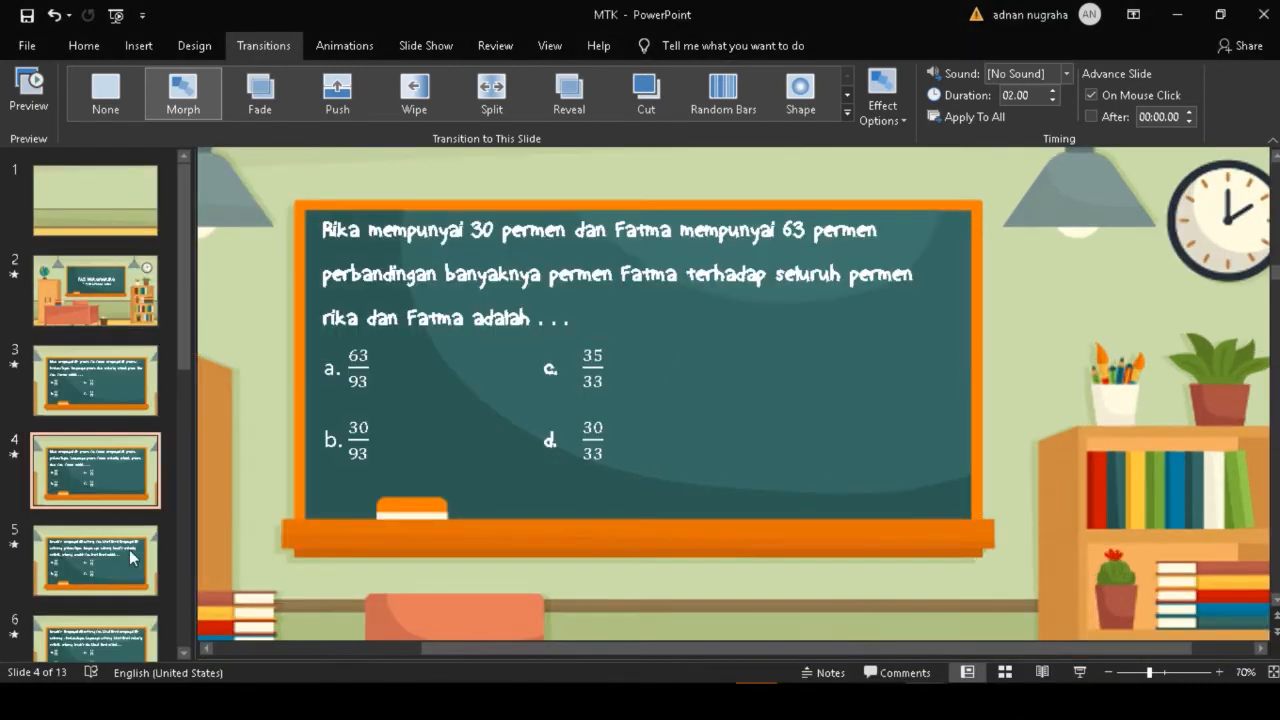
click(100, 300)
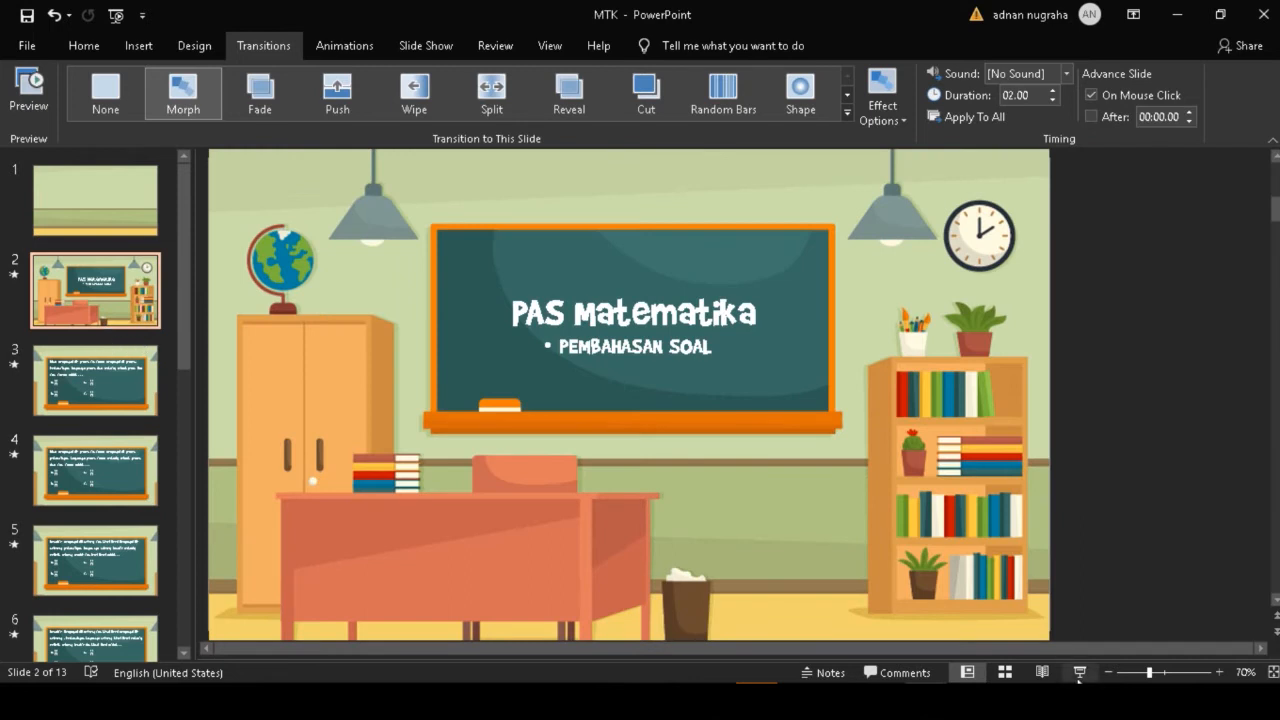
click(1010, 701)
click(1010, 612)
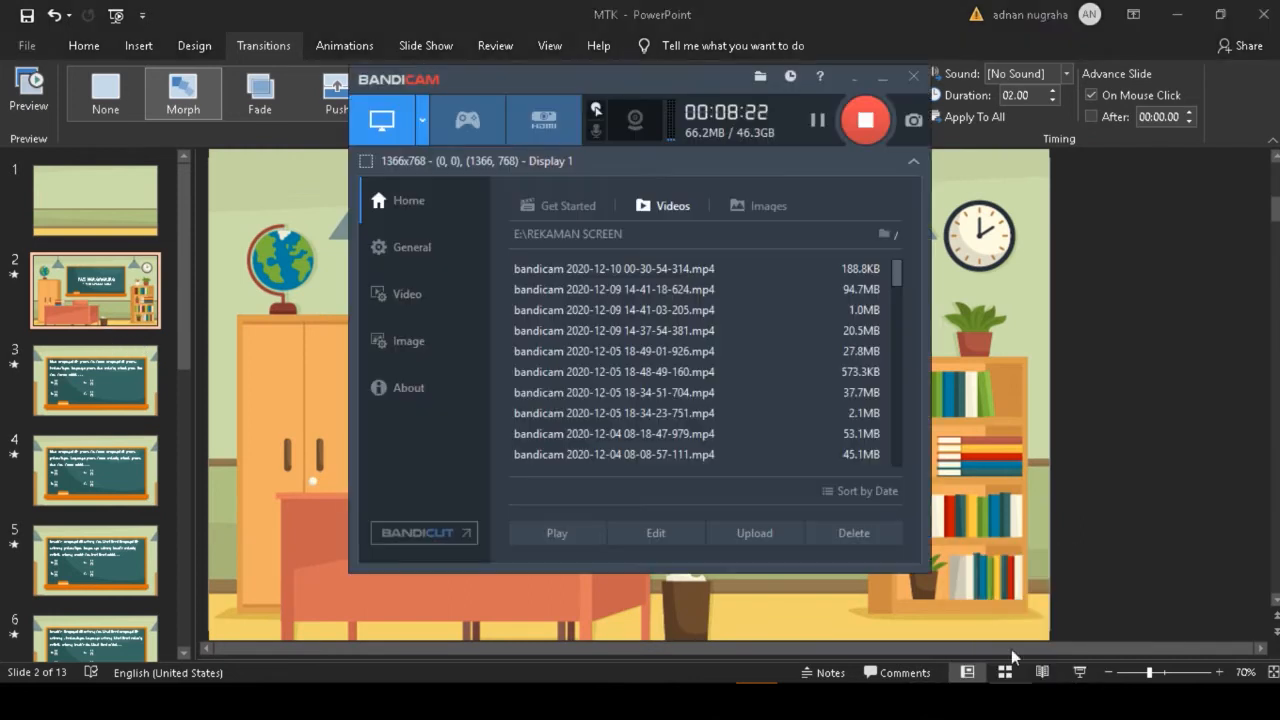
click(880, 80)
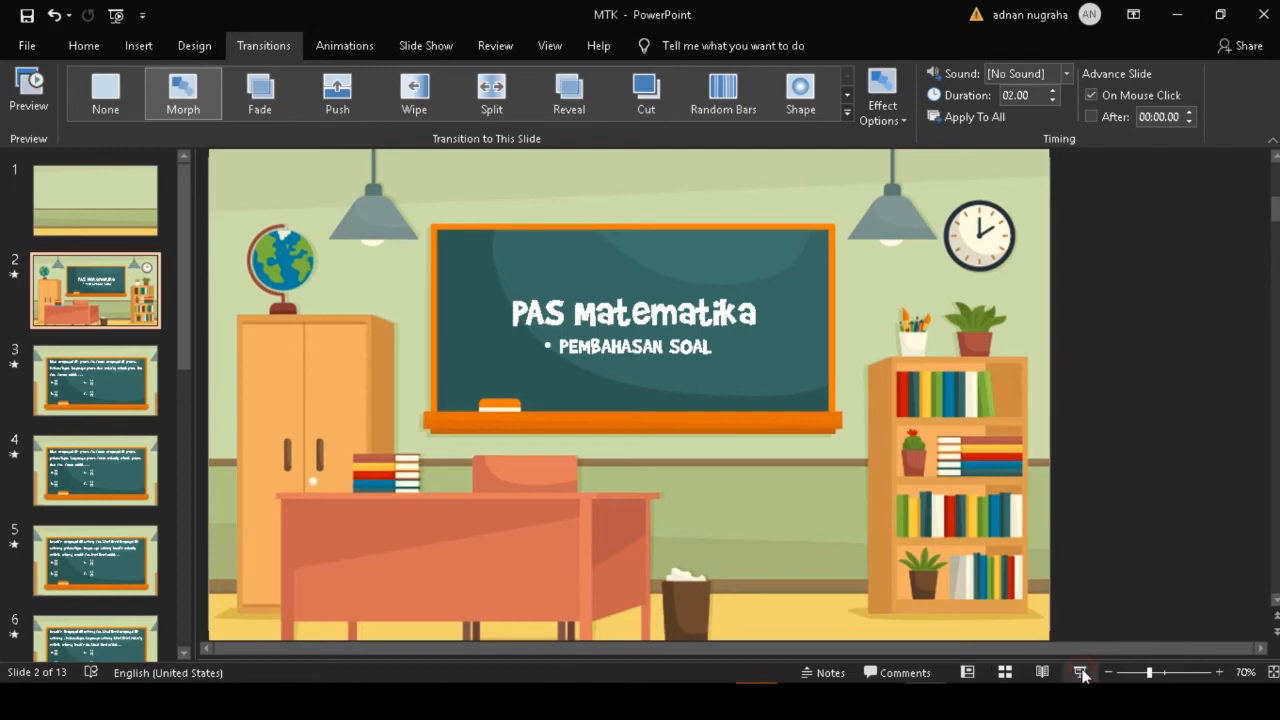
click(1080, 672)
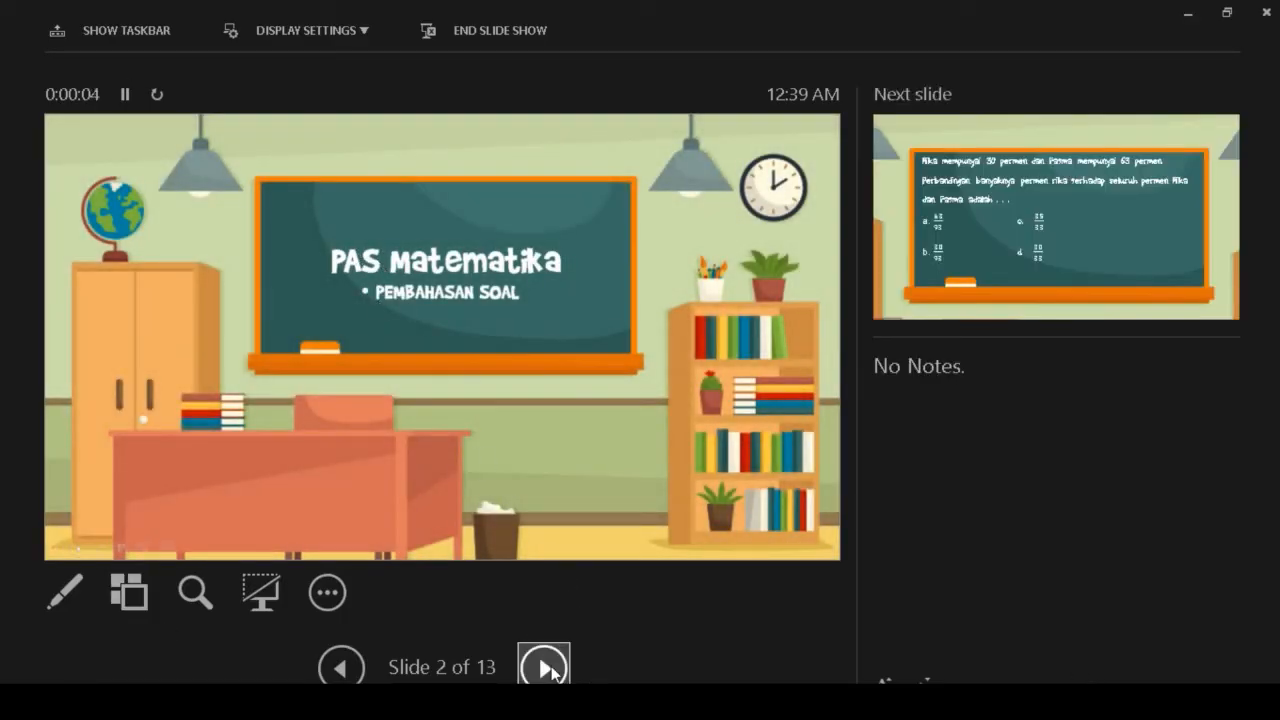
click(554, 315)
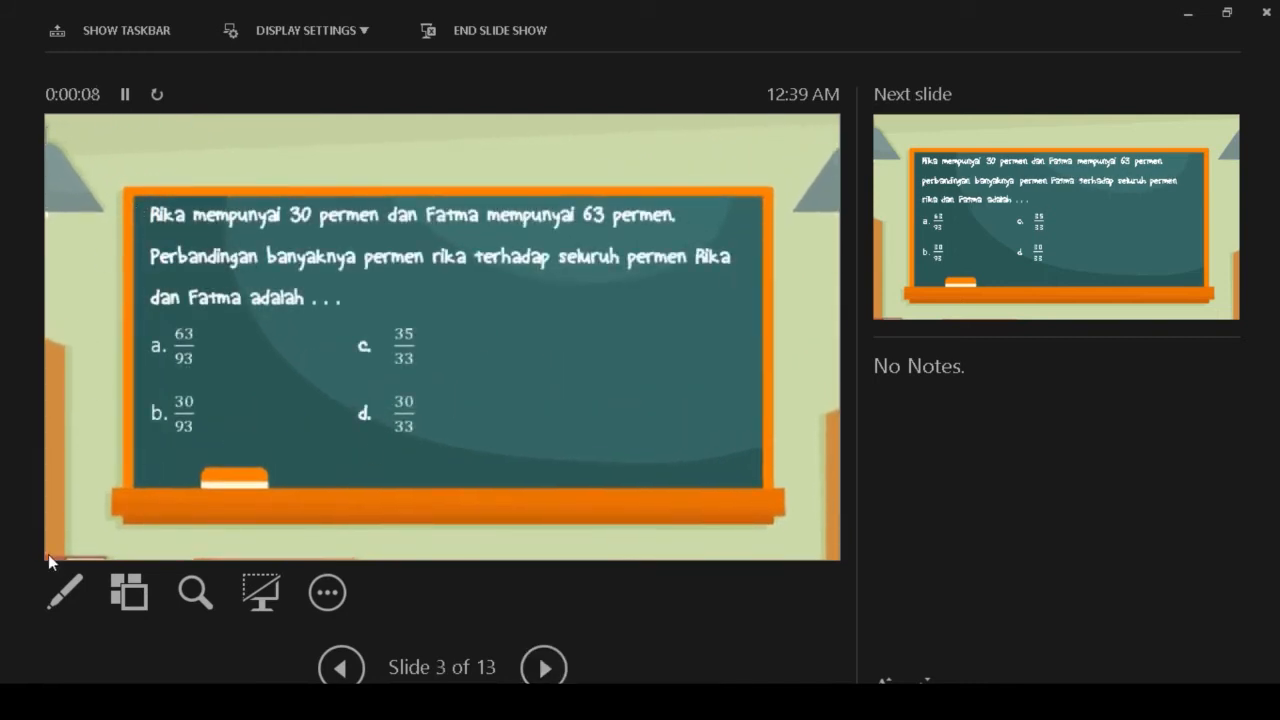
- Try the laser pointer on slide 3 and handwrite the solution 30P/(63+30) = 30/93 with the Pen beside the answer options
click(58, 600)
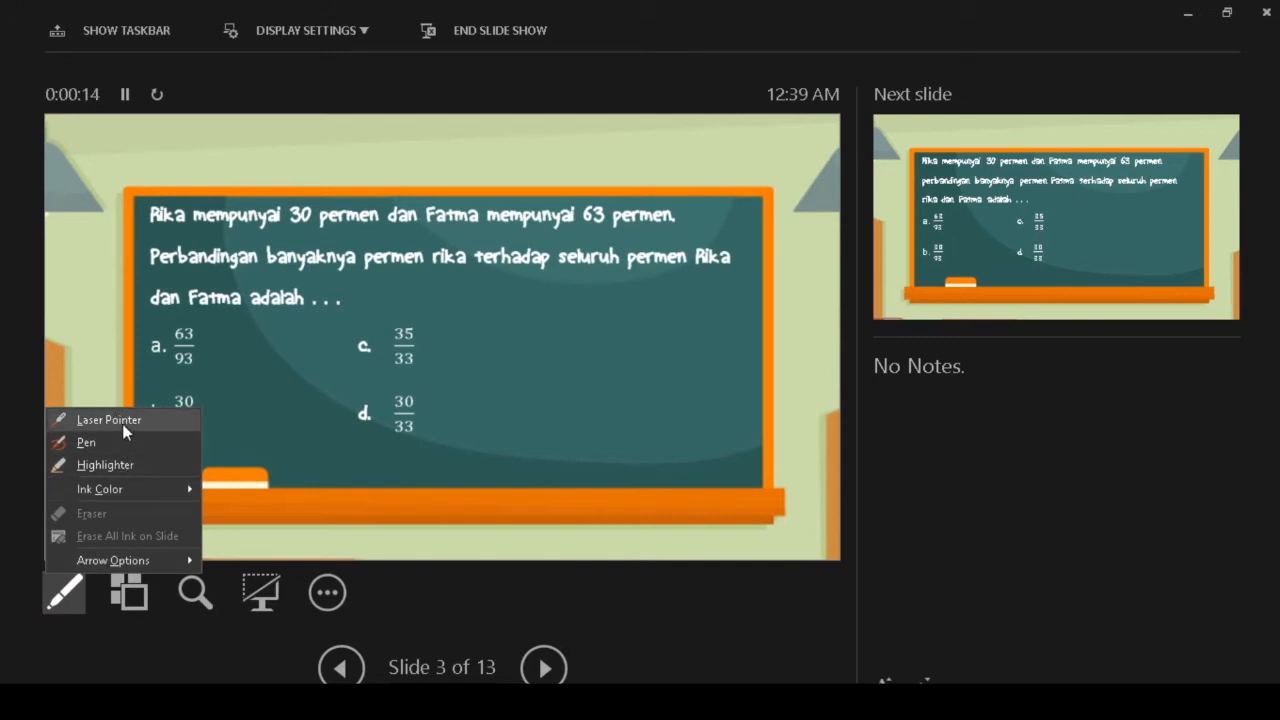
click(148, 419)
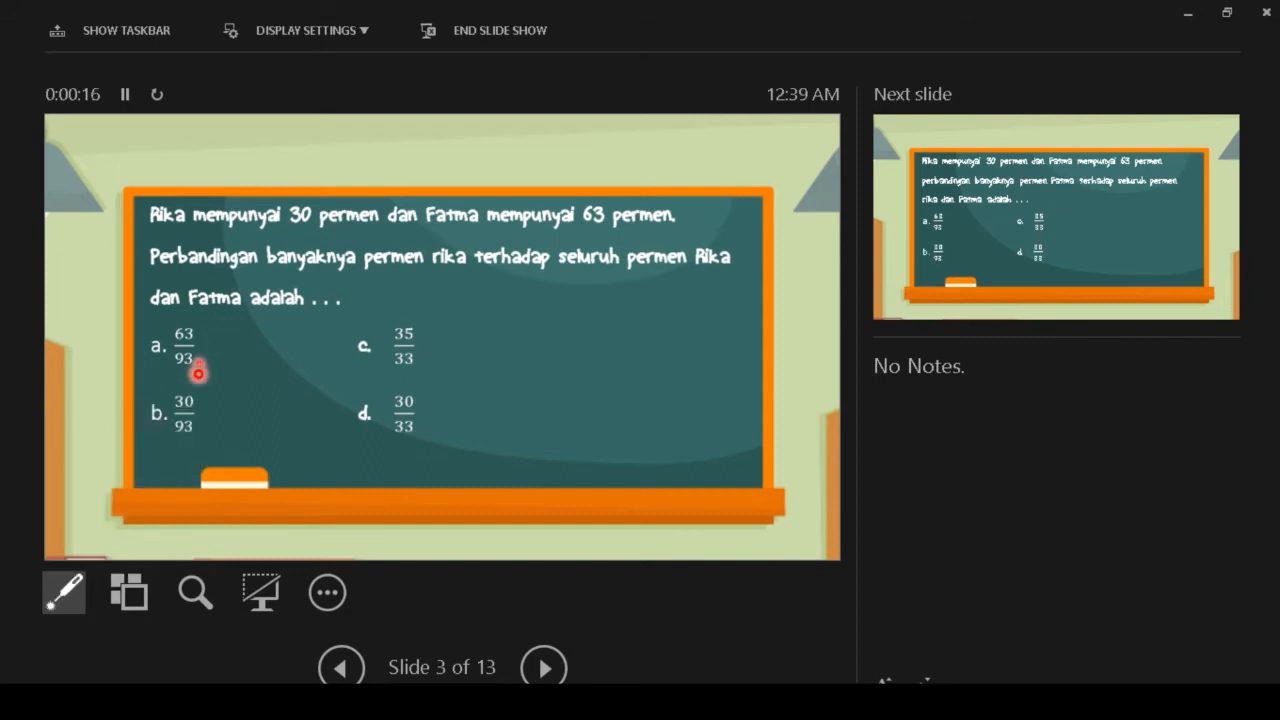
click(64, 594)
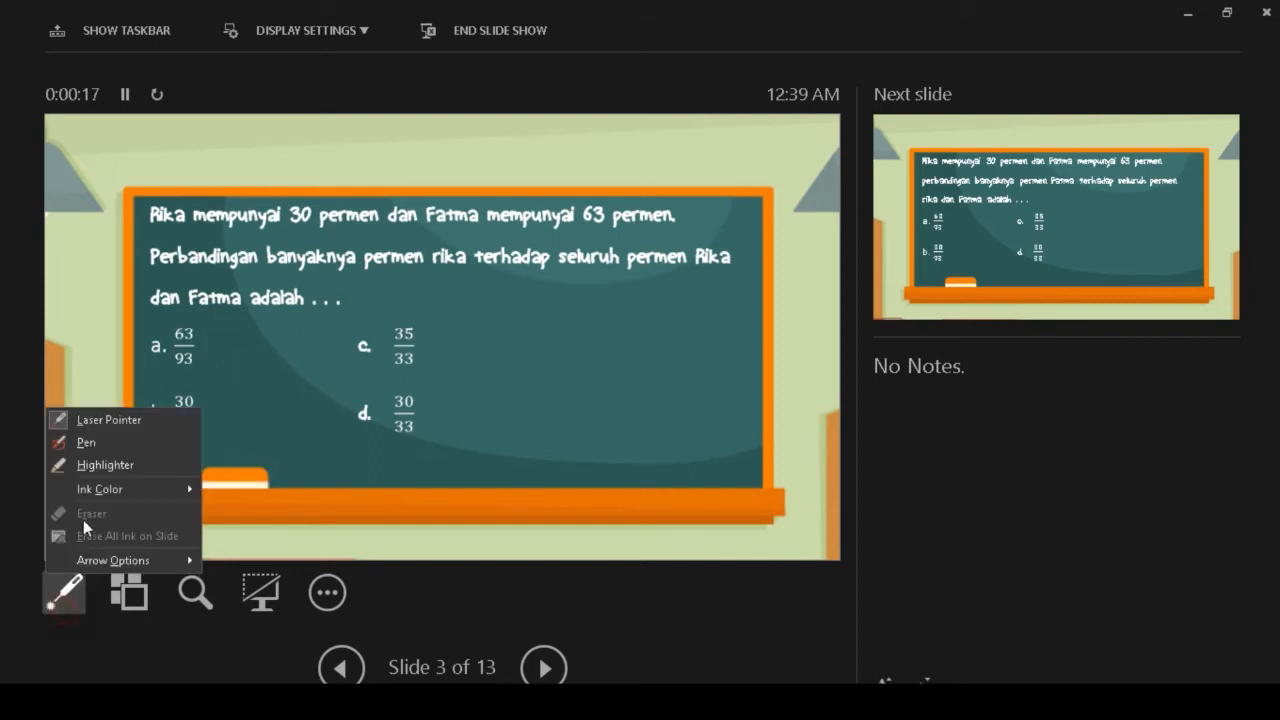
click(123, 443)
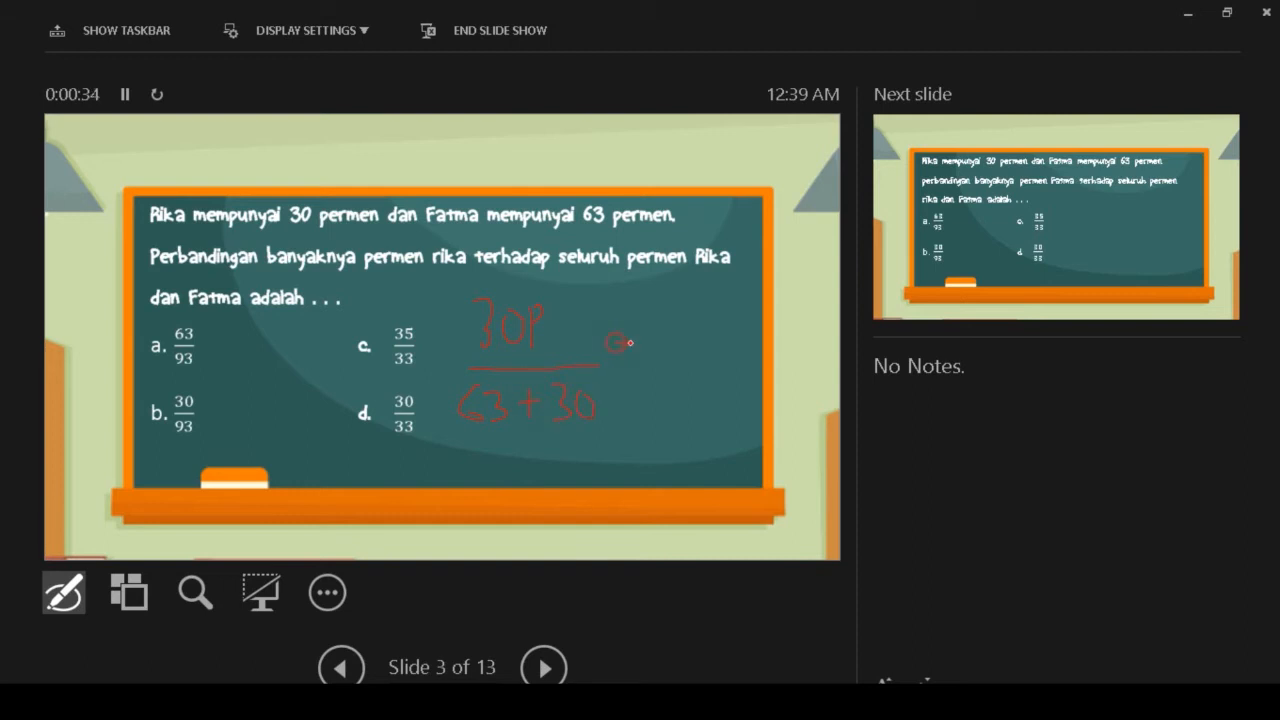
drag(660, 305, 662, 310)
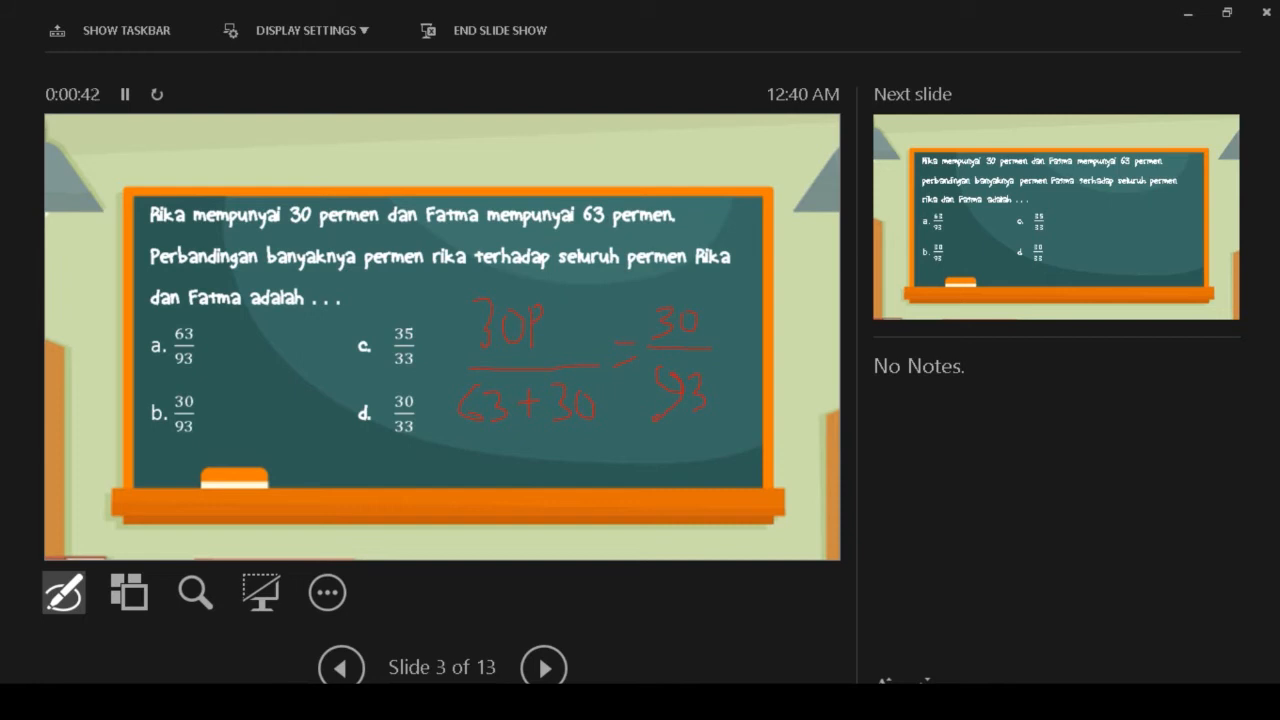
- Highlight "Rika mempunyai 30" in the question with the Highlighter and magnify the handwritten solution area
click(66, 596)
click(105, 465)
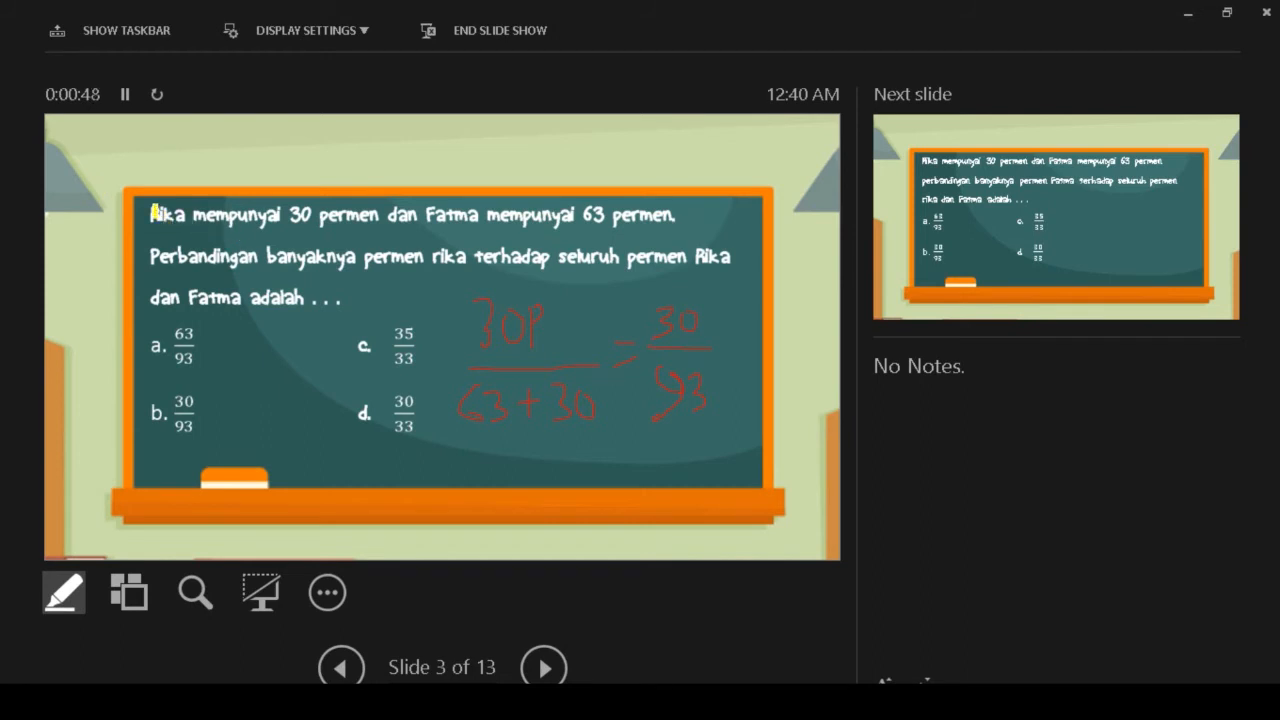
drag(148, 213, 306, 215)
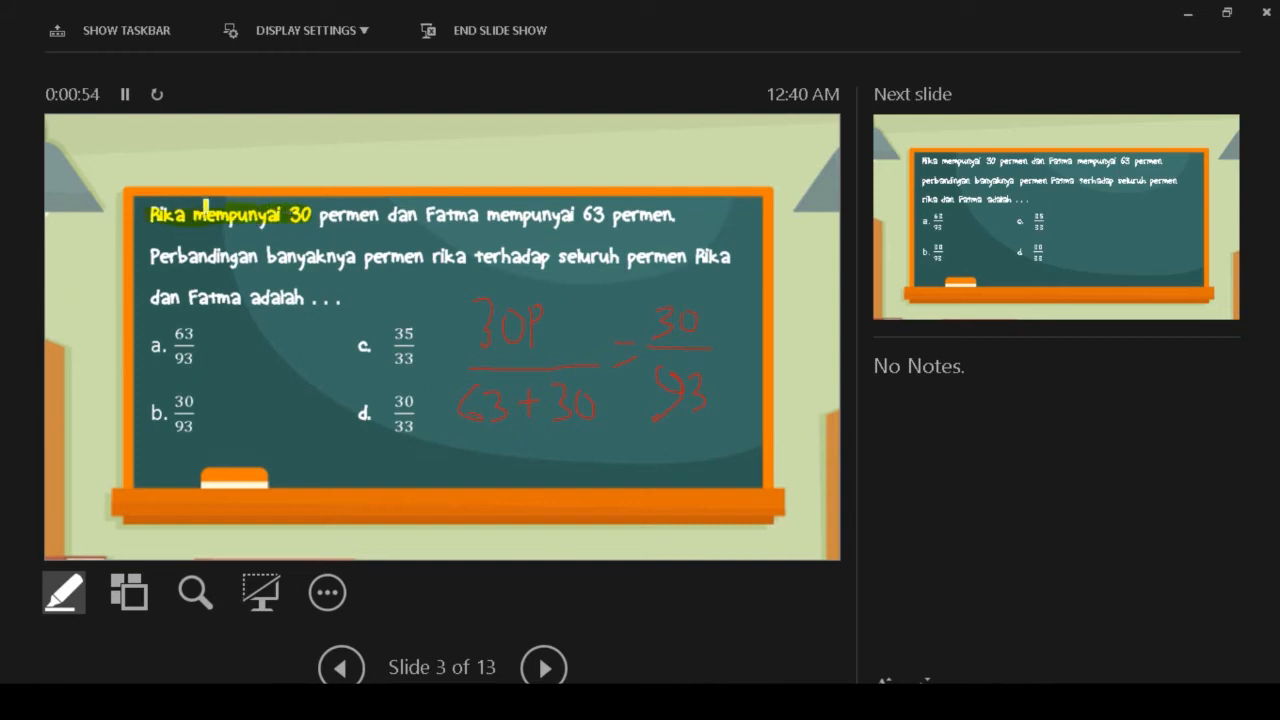
click(192, 600)
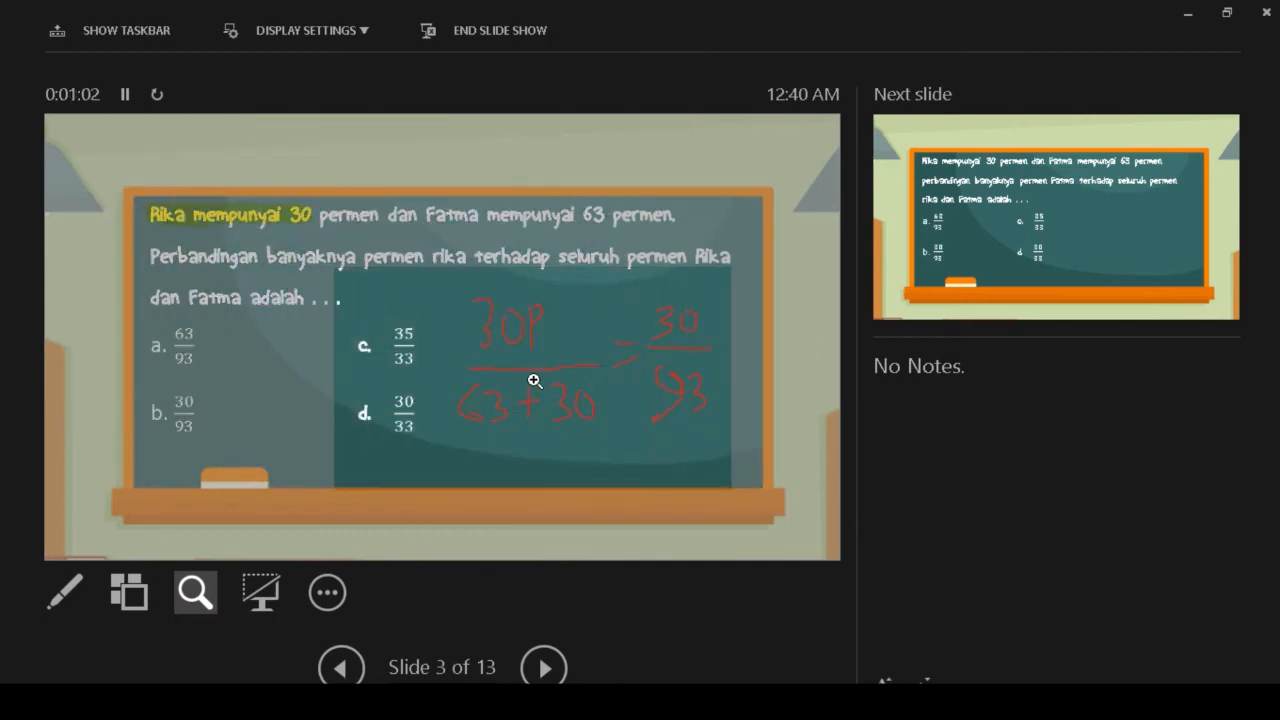
click(579, 378)
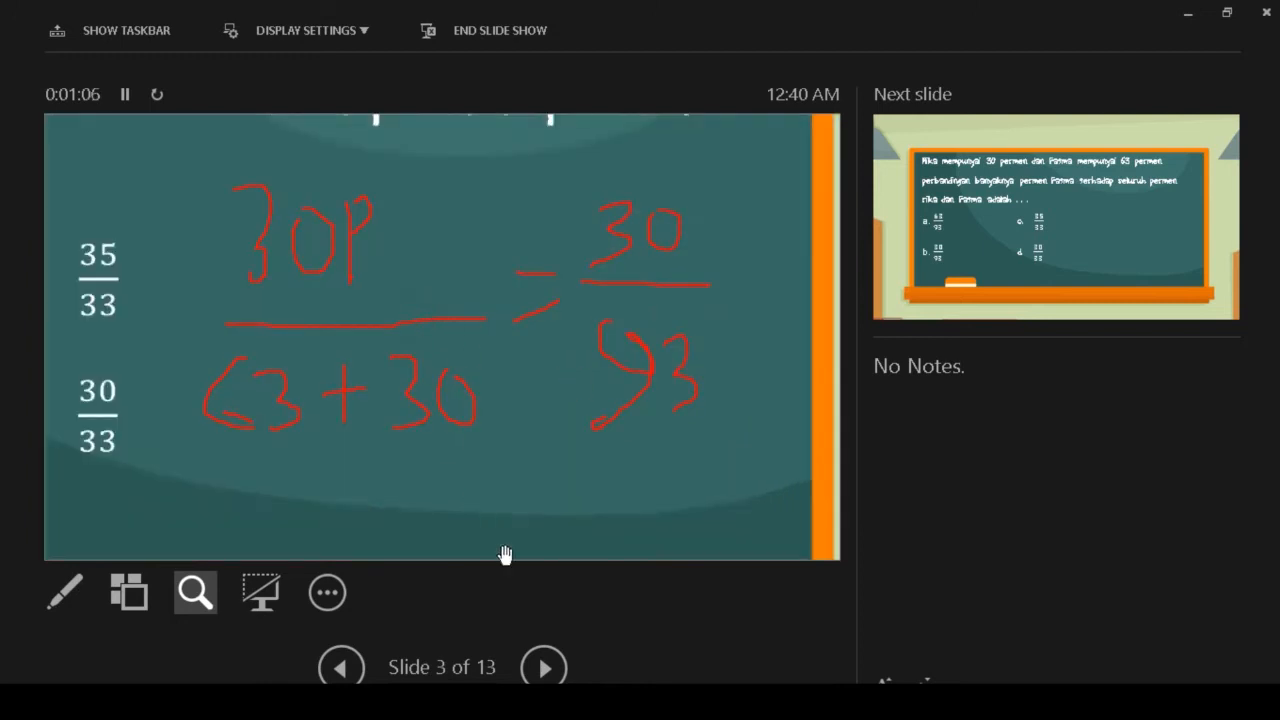
- Advance the presentation to slide 4 and end the slide show
click(541, 670)
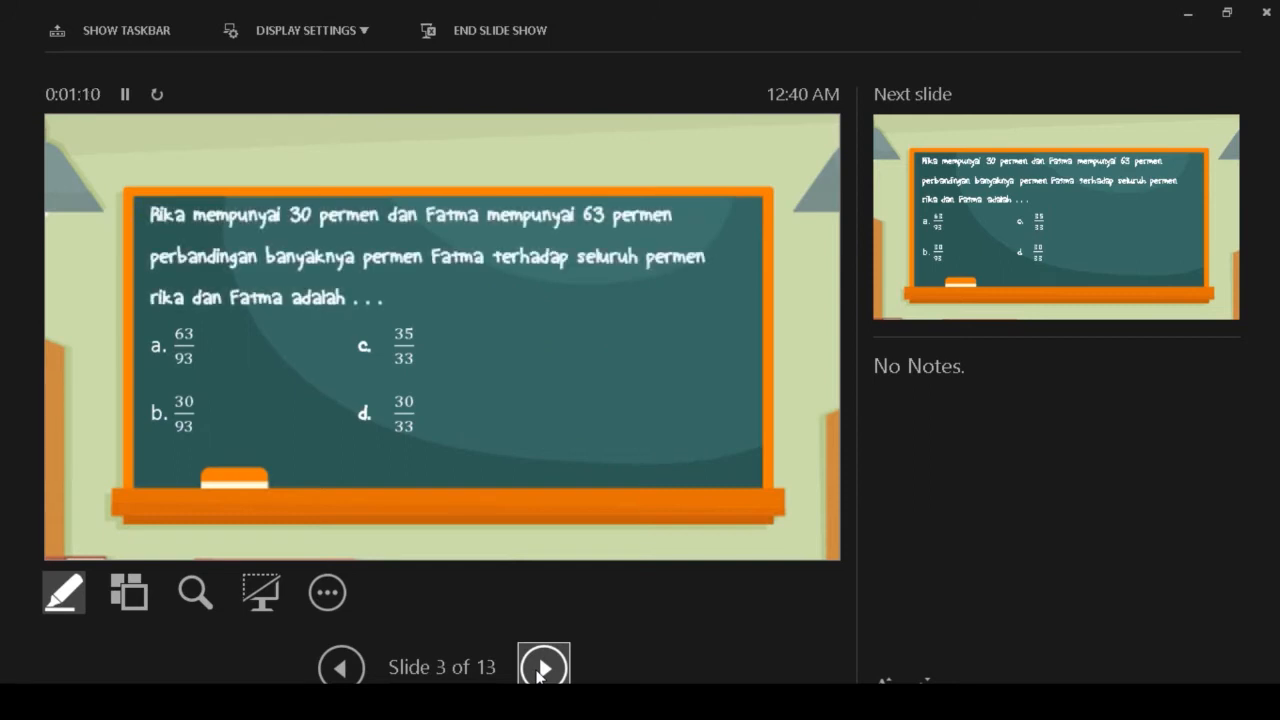
click(541, 670)
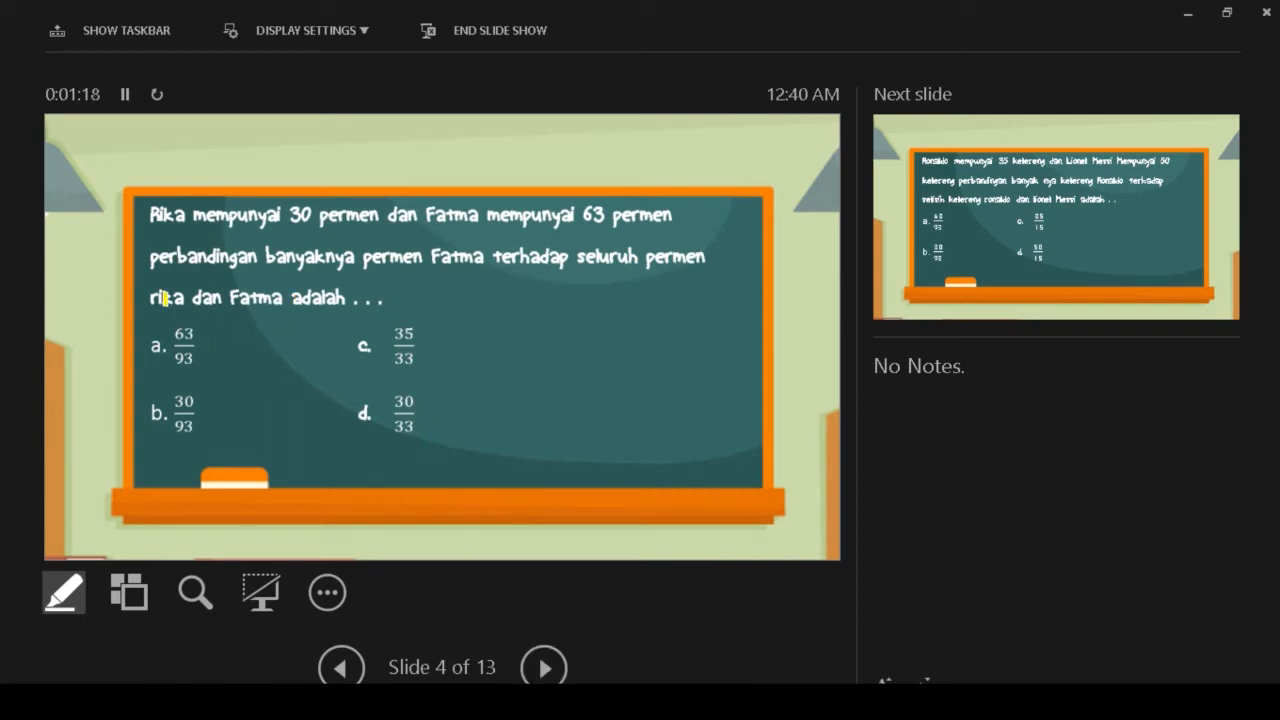
click(1264, 14)
click(700, 401)
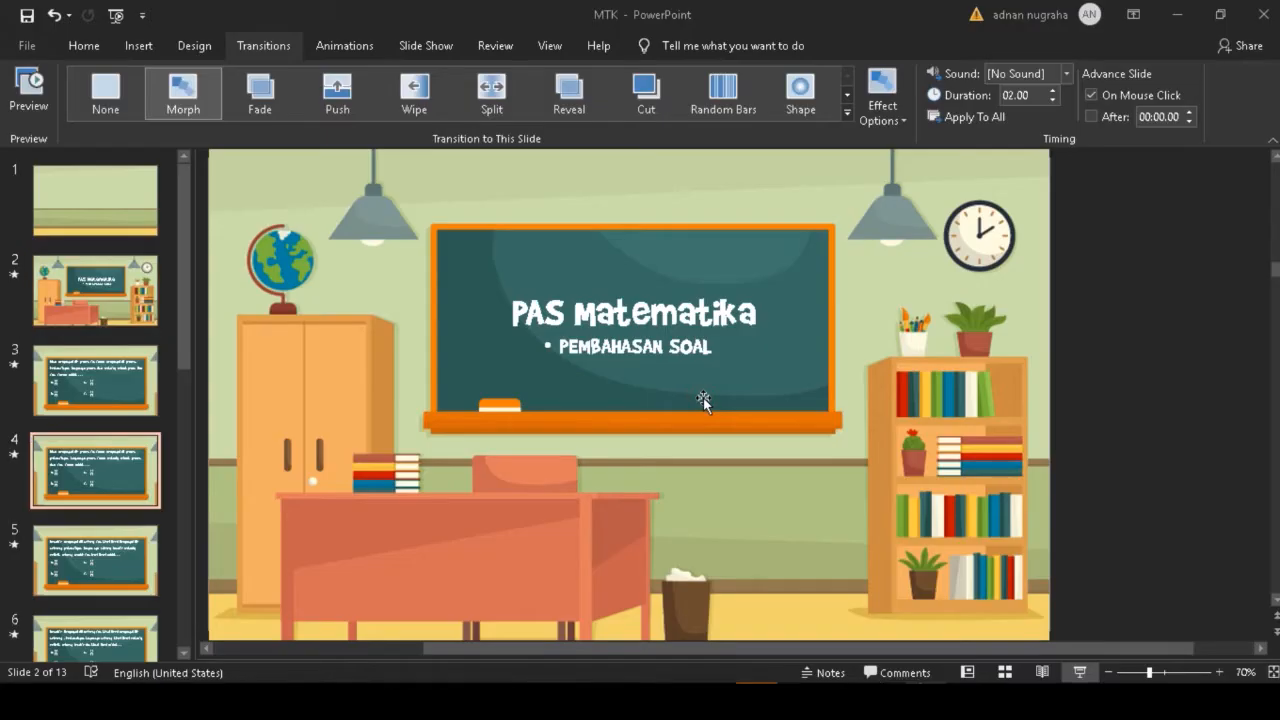
click(1000, 701)
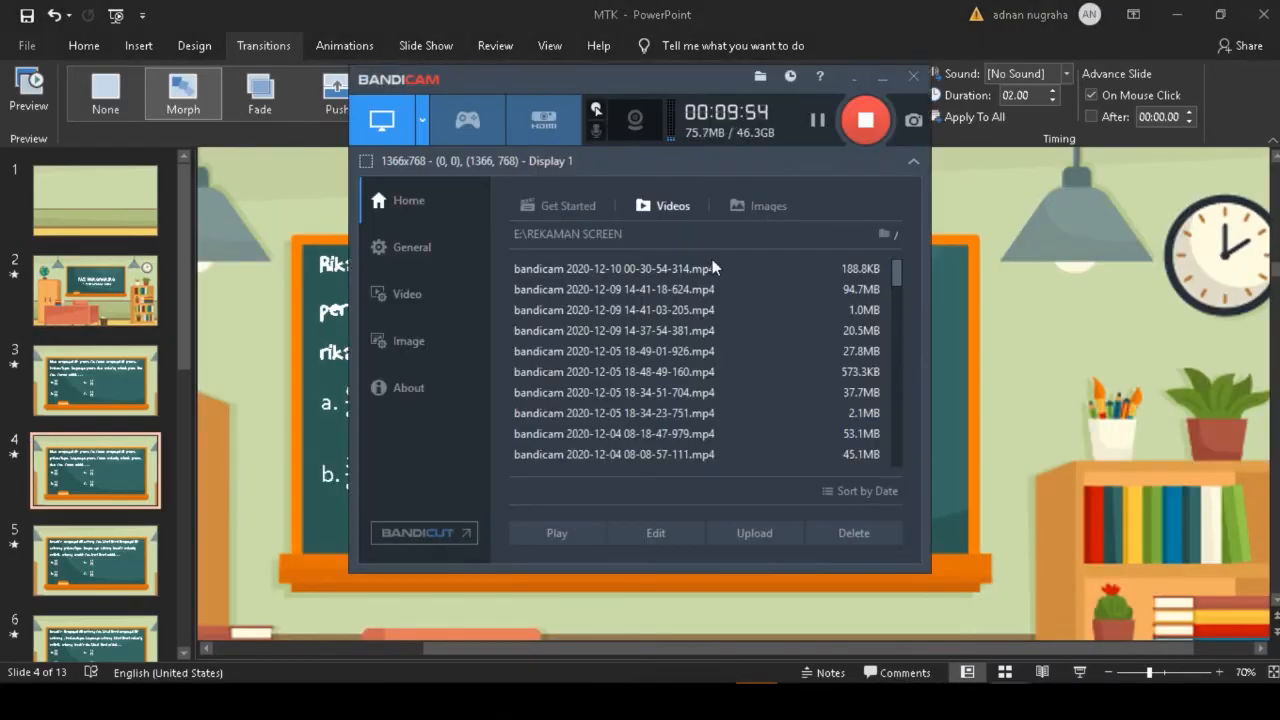
click(846, 289)
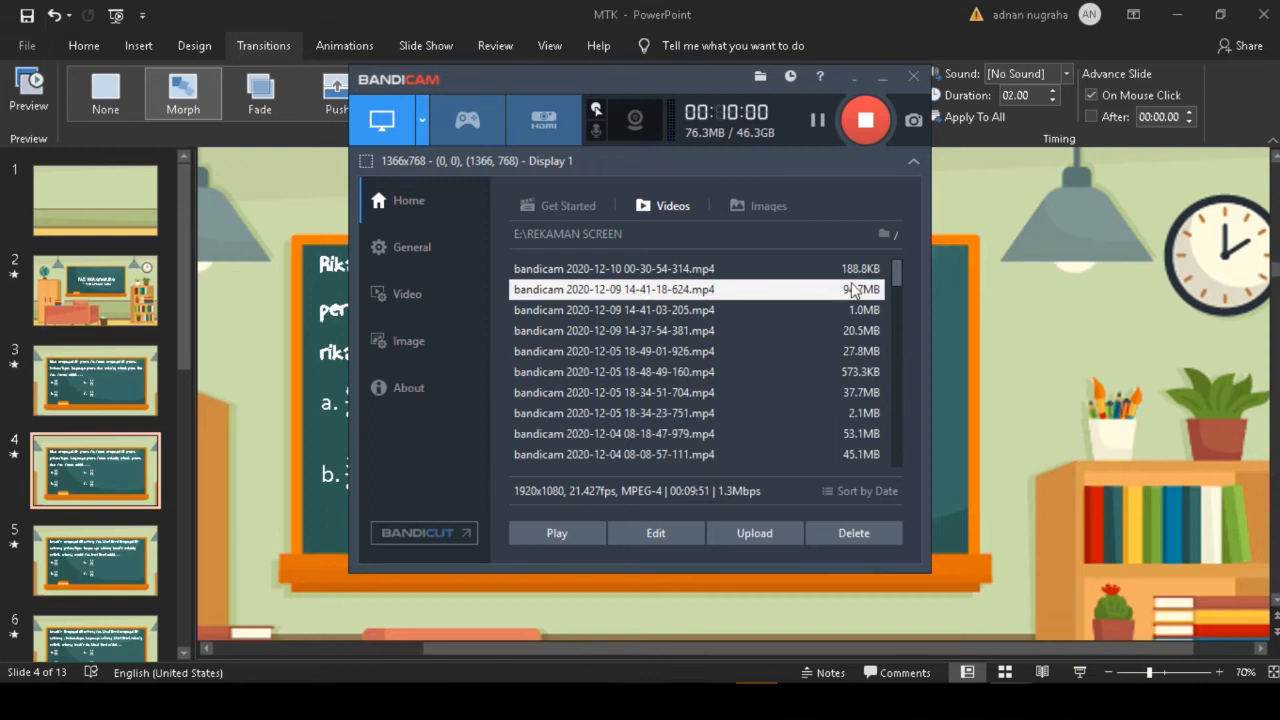
click(842, 331)
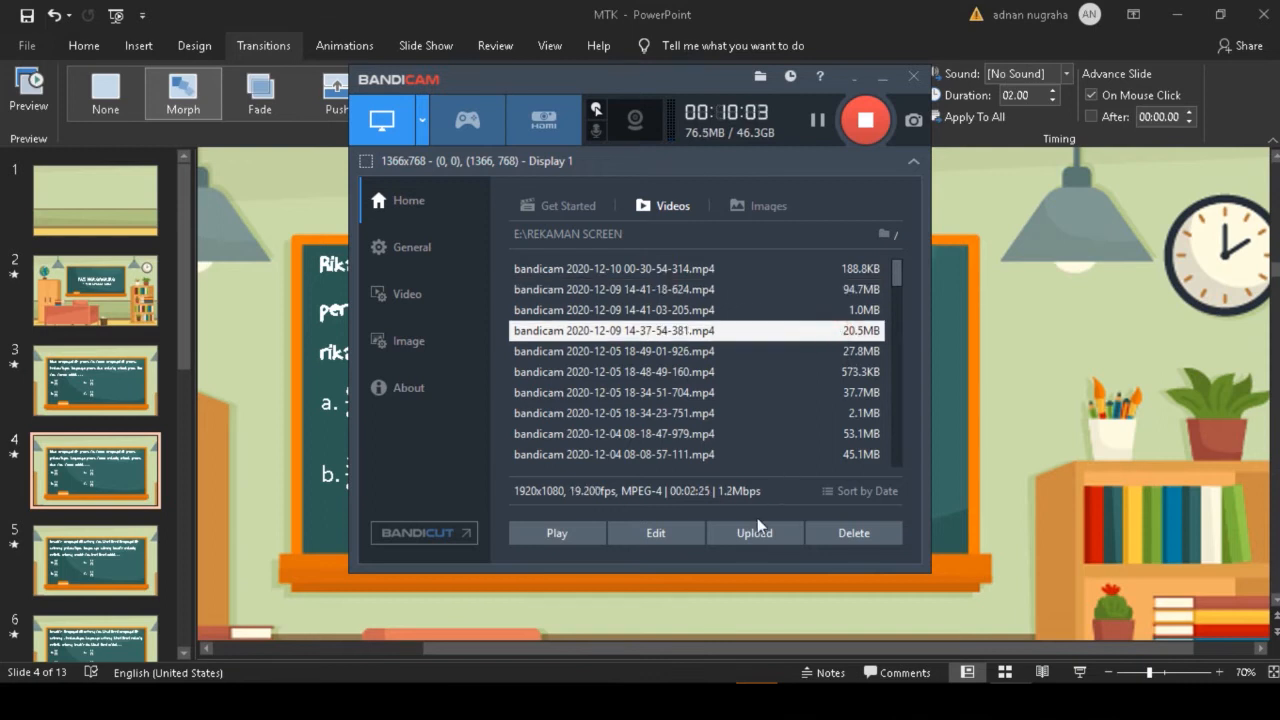
right_click(836, 338)
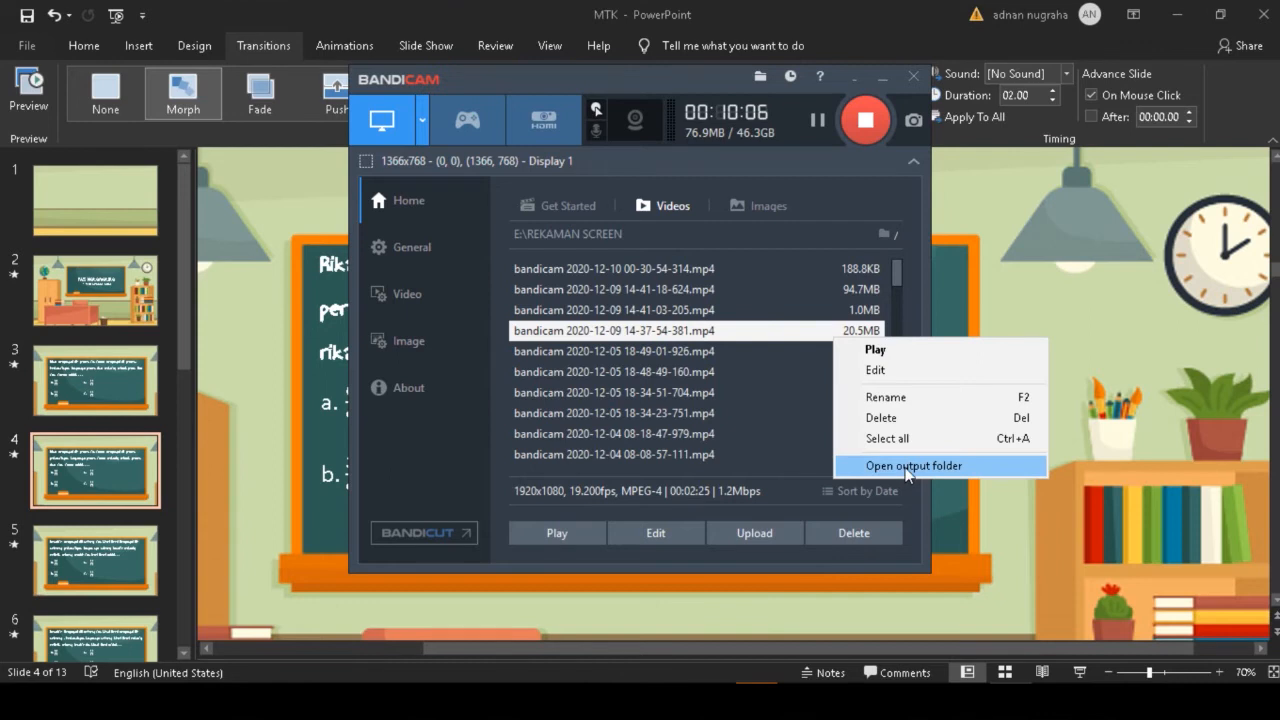
click(907, 467)
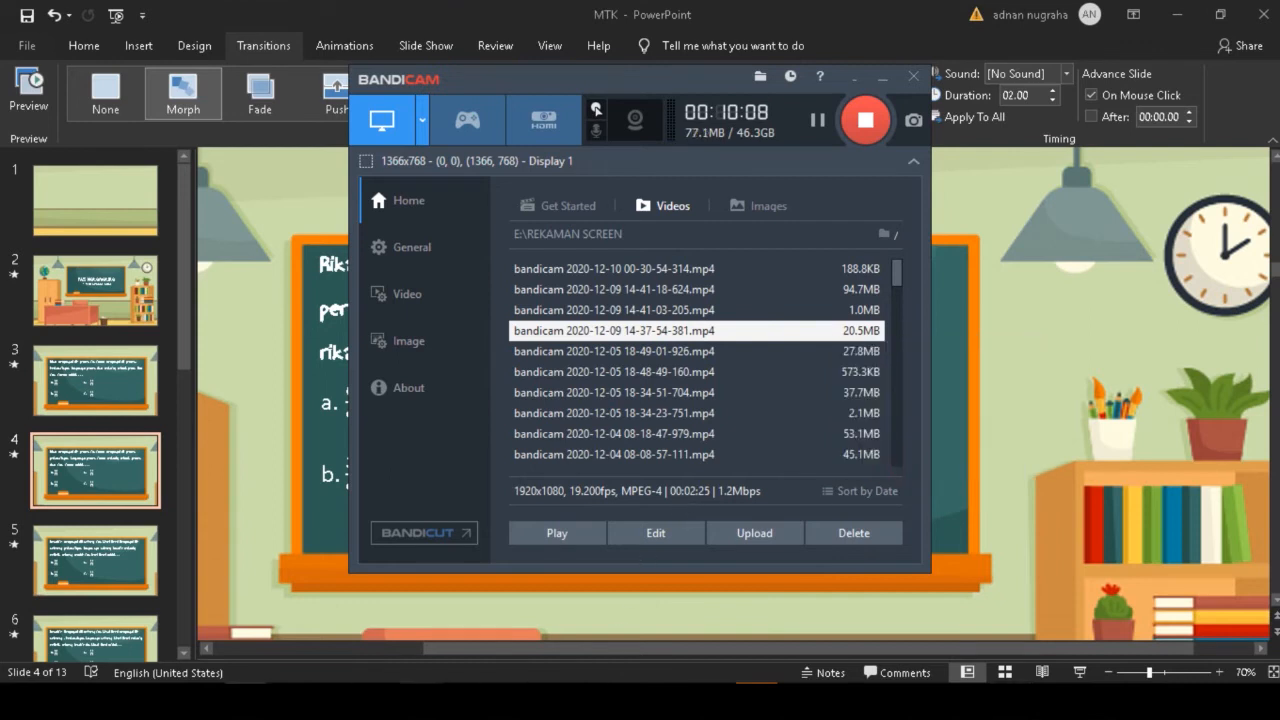
mouse_move(418, 700)
click(760, 75)
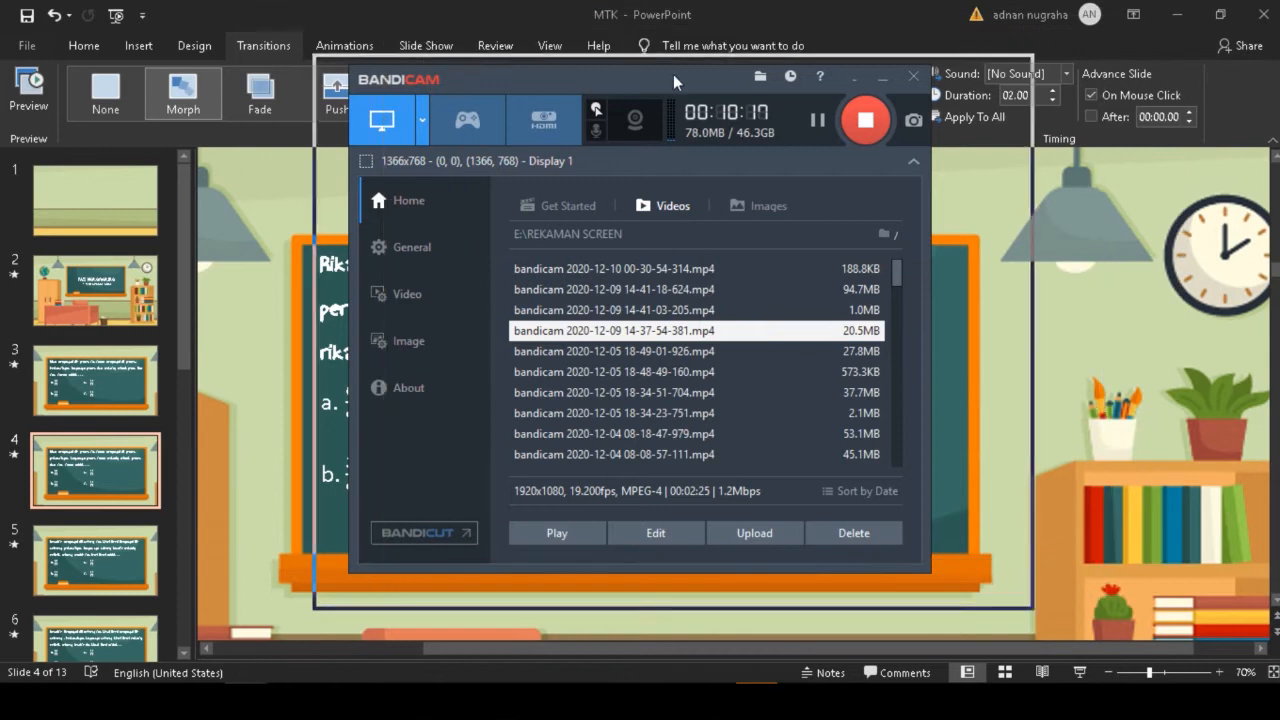
click(961, 75)
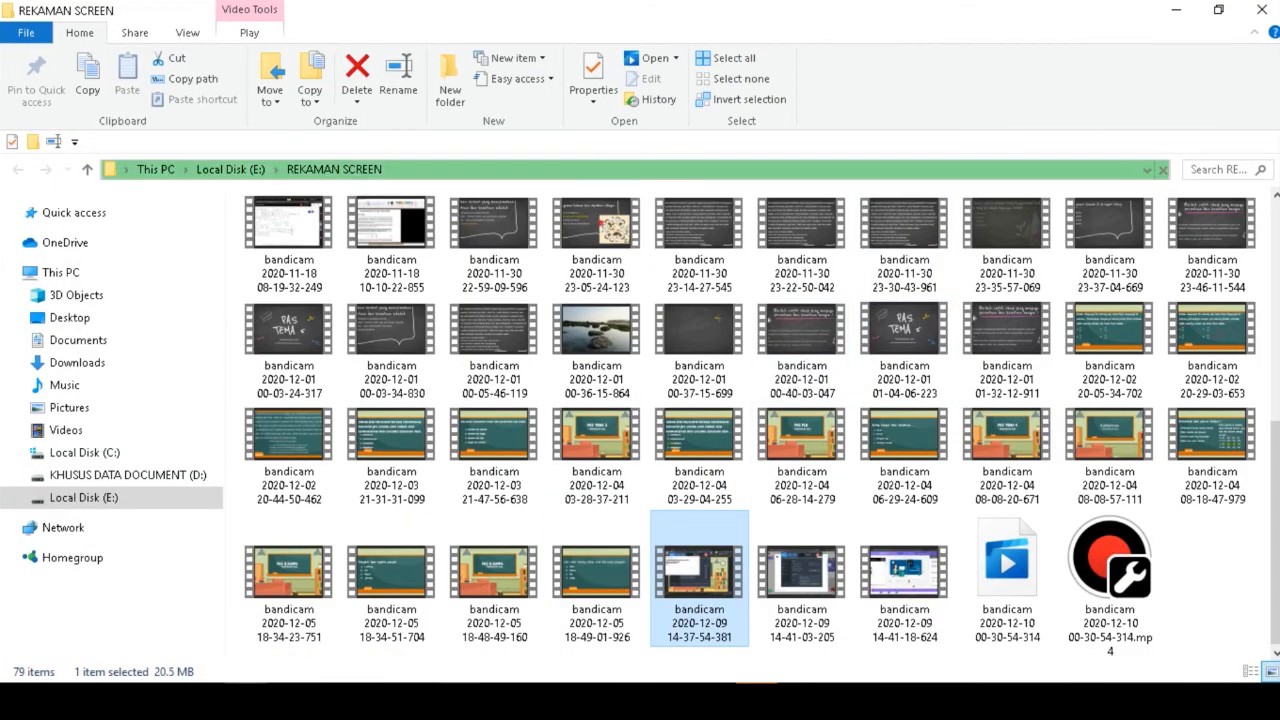
- Switch to Adobe Premiere Pro and create a new project with the default name "Untitled" and default settings
click(419, 701)
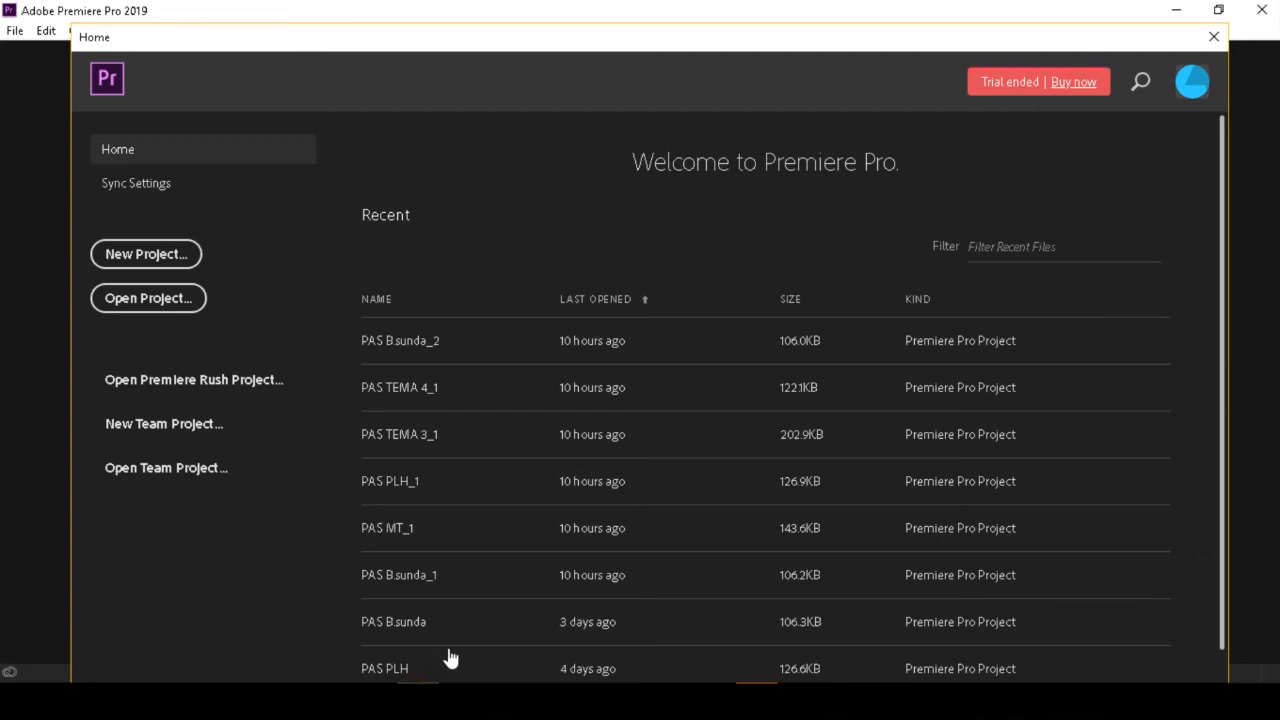
click(192, 261)
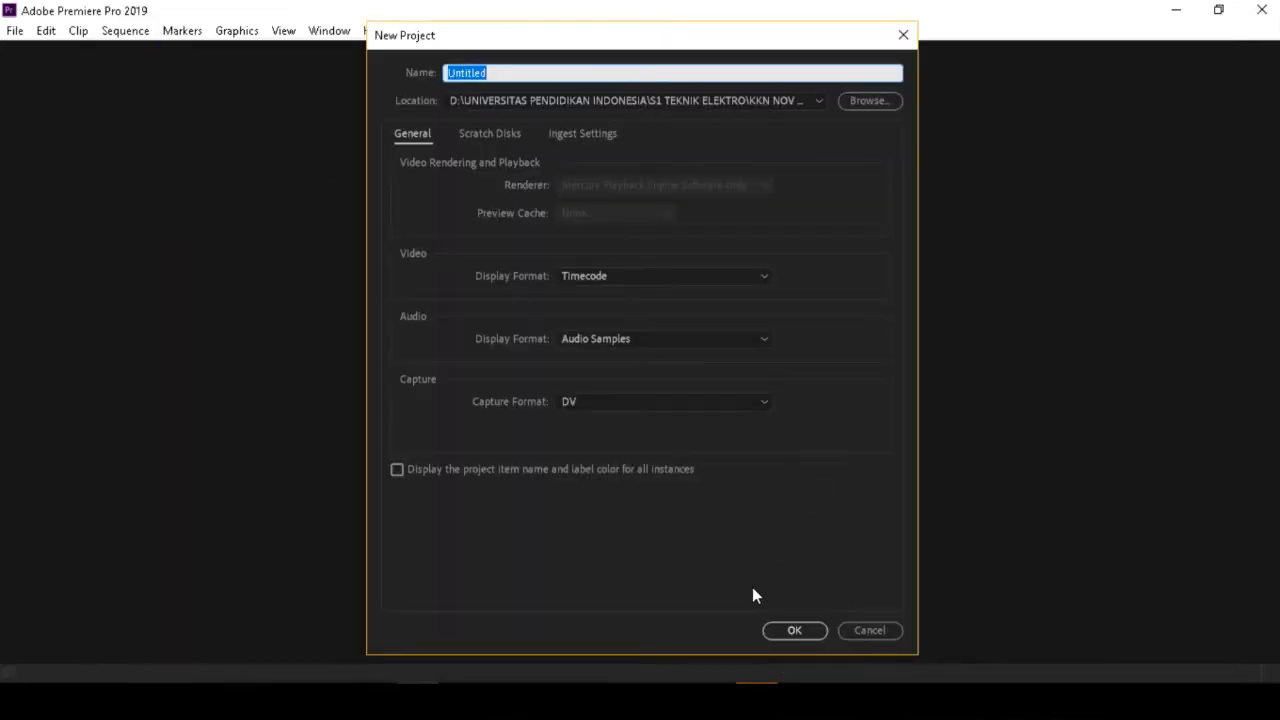
click(786, 629)
click(712, 366)
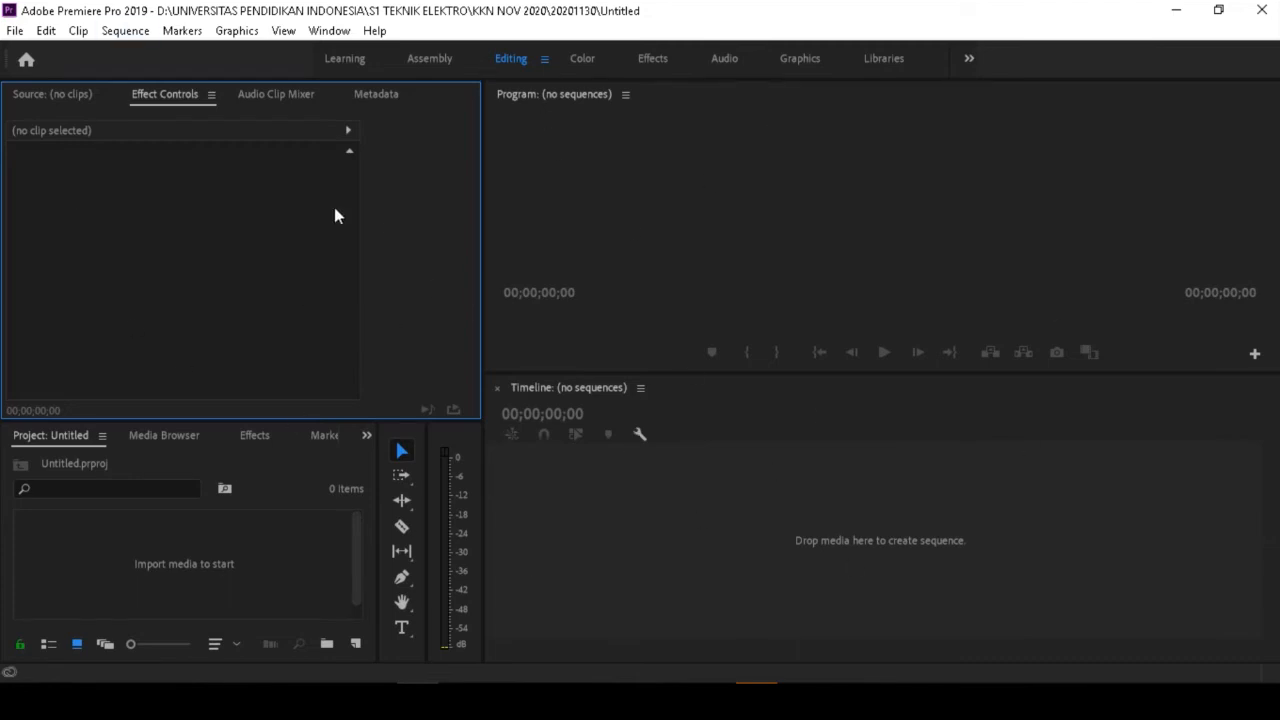
click(188, 566)
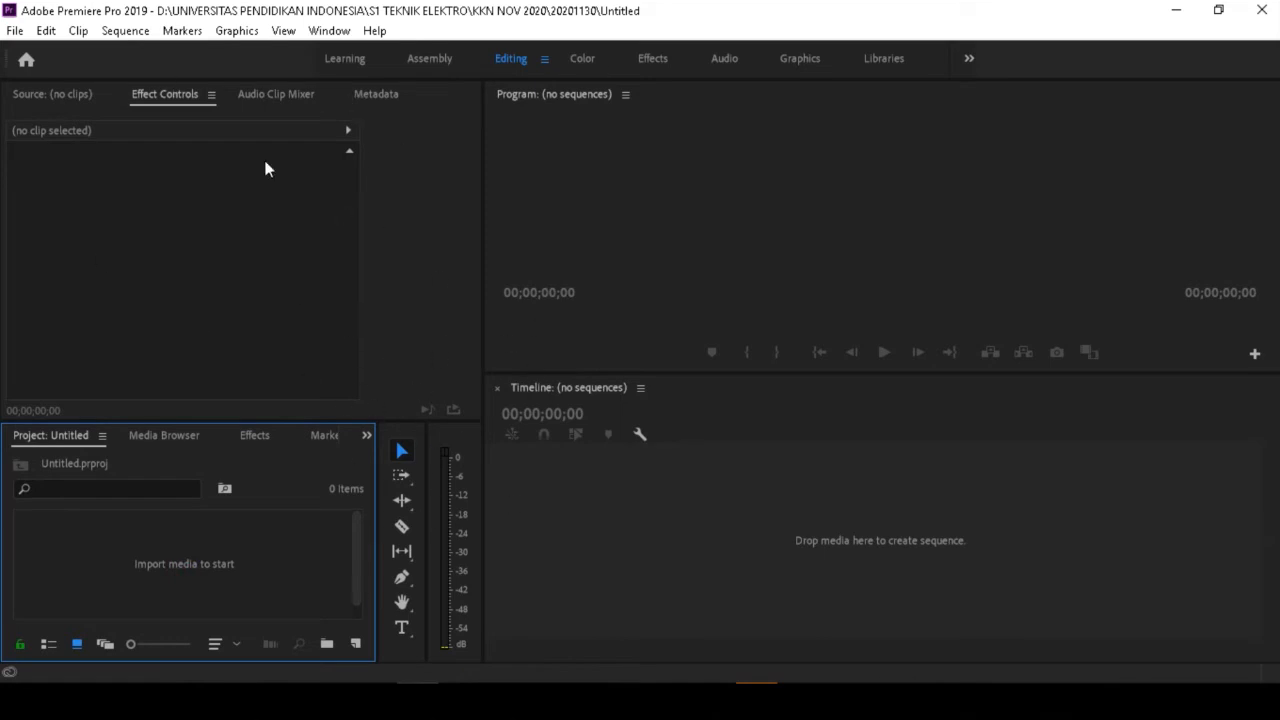
key(alt+Tab)
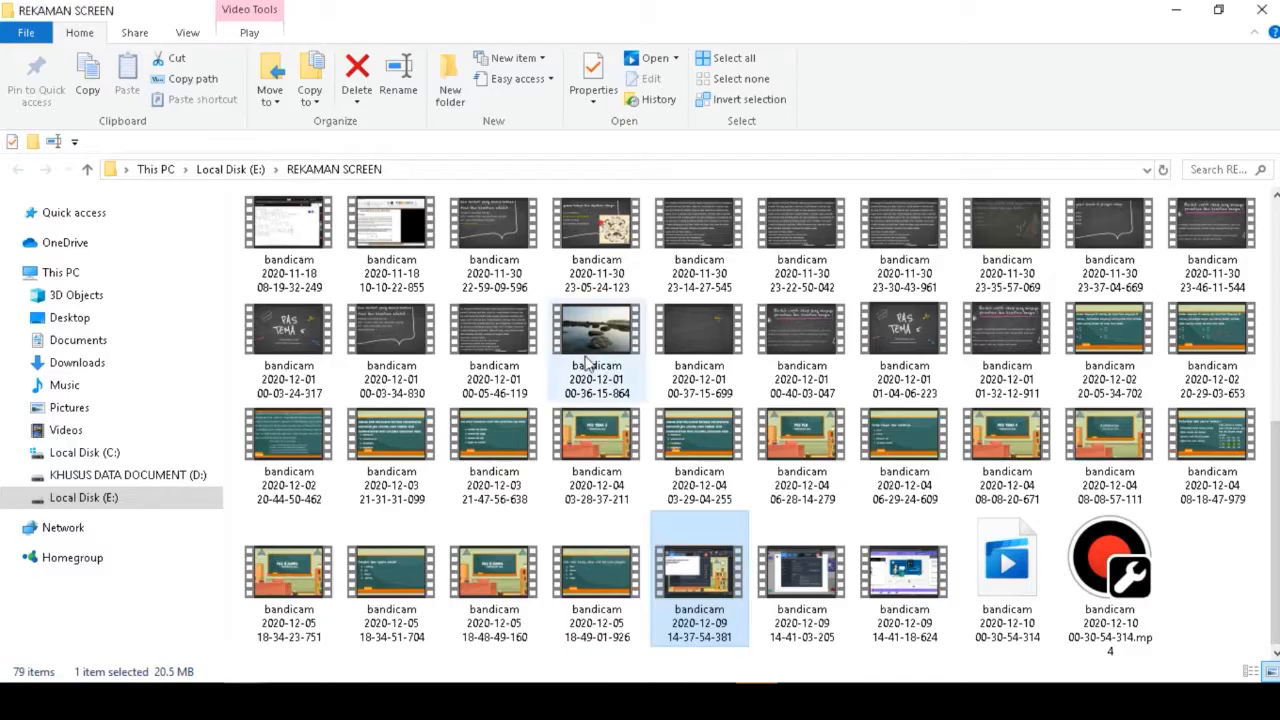
click(476, 580)
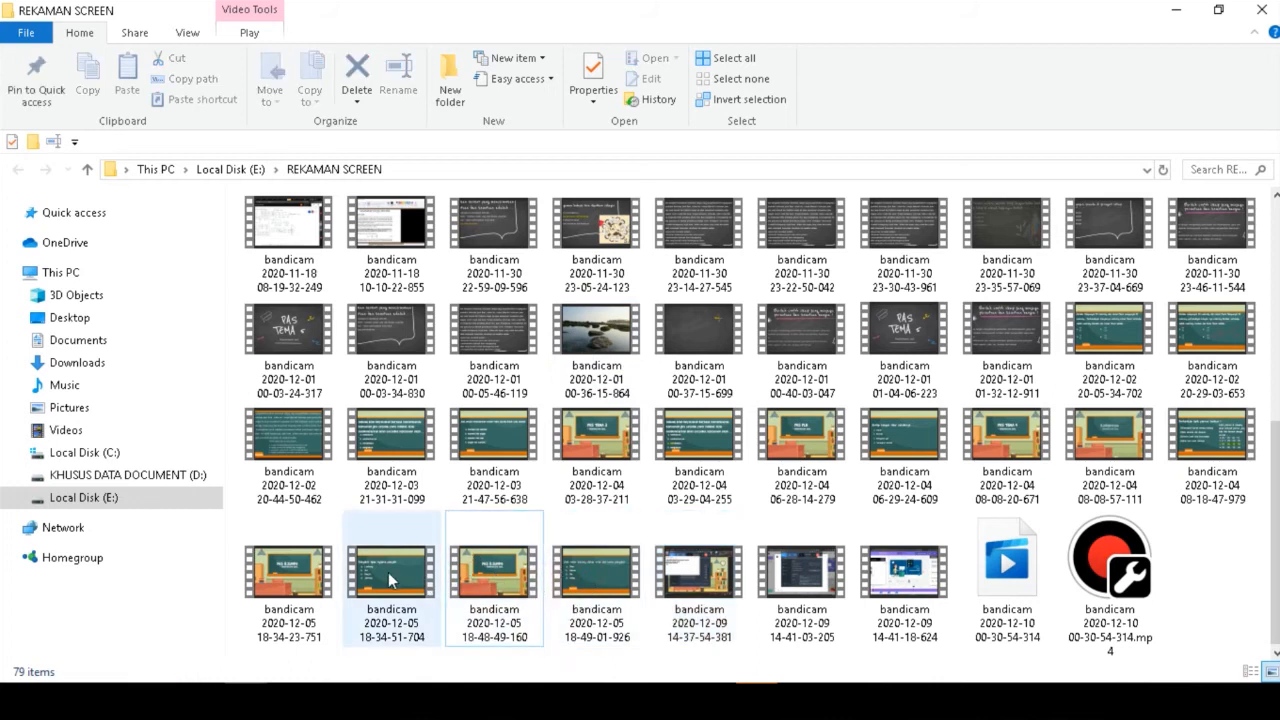
click(598, 584)
drag(598, 584, 193, 566)
key(alt+Tab)
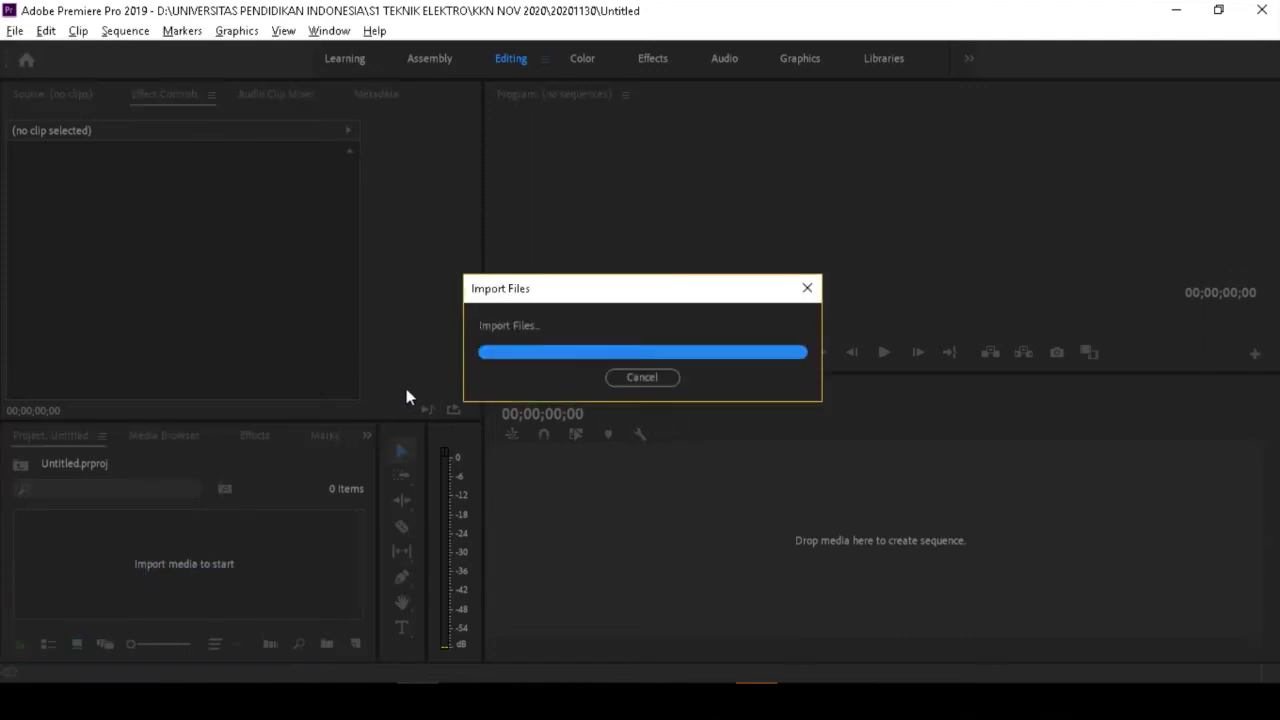
drag(143, 563, 540, 558)
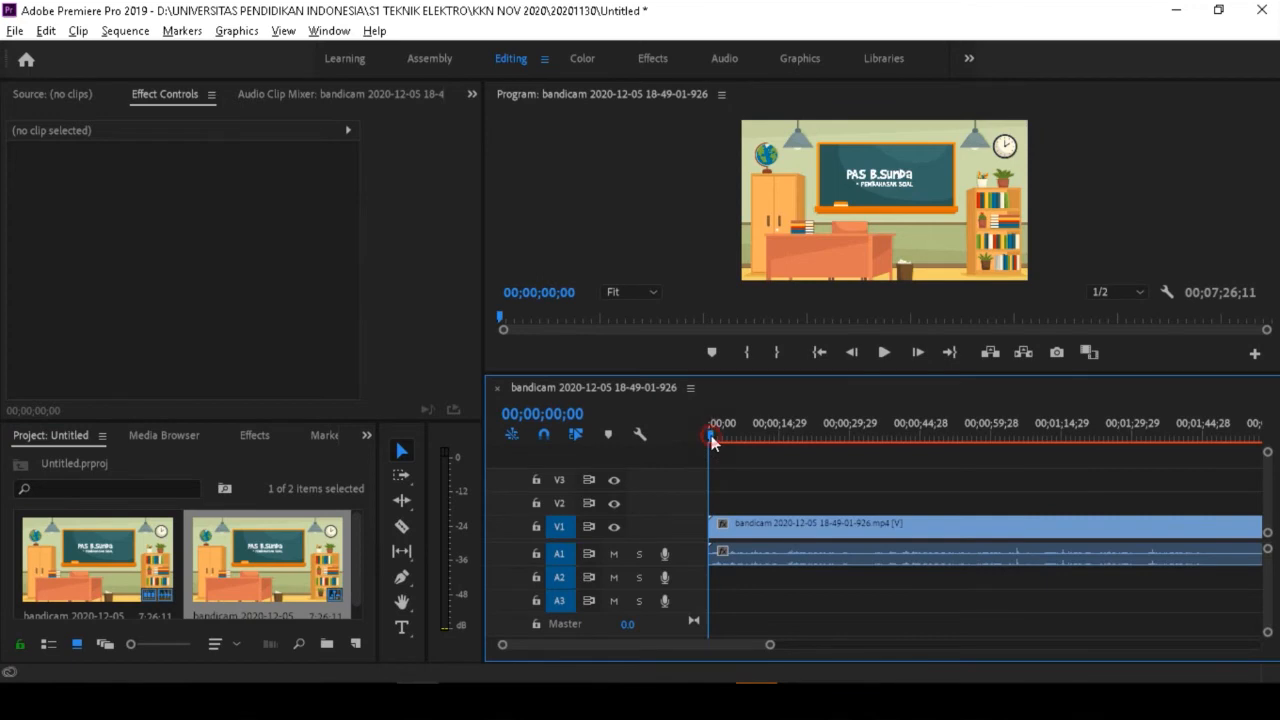
- Preview roughly the first eight seconds of the clip in the sequence to check its picture and sound
drag(712, 440, 690, 484)
key(space)
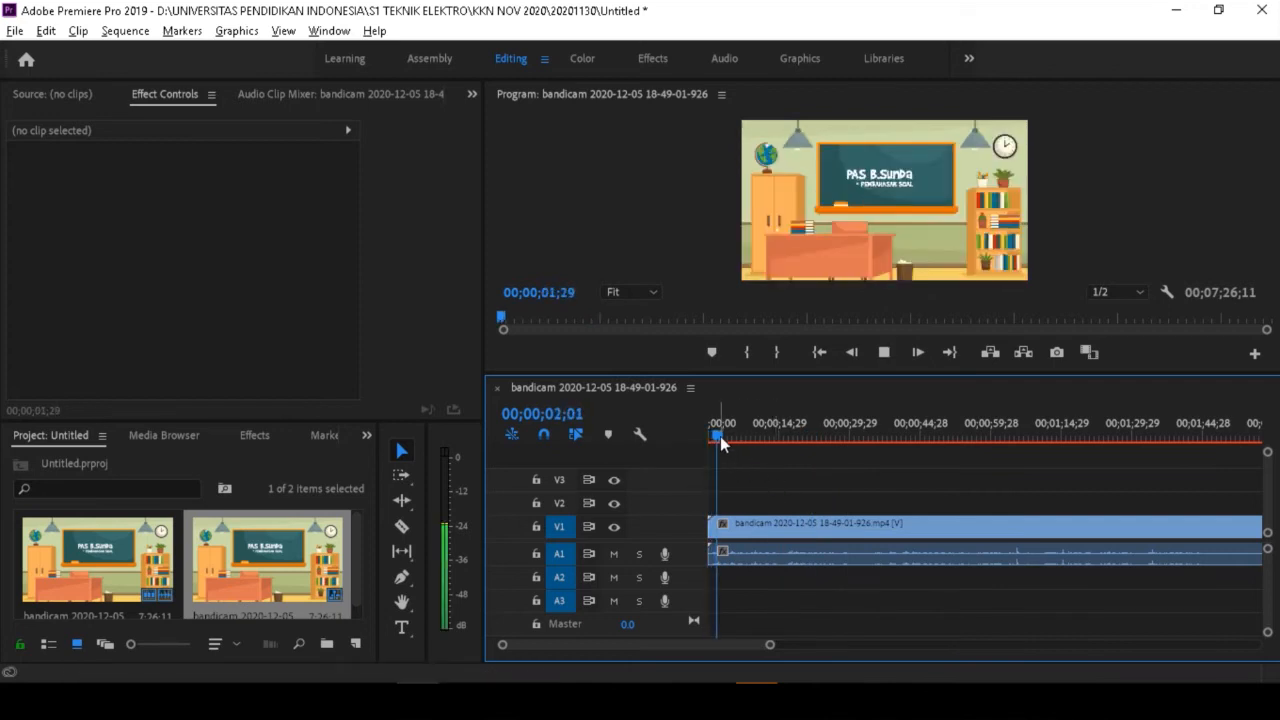
mouse_move(723, 438)
mouse_down()
mouse_move(848, 445)
mouse_move(738, 440)
mouse_up()
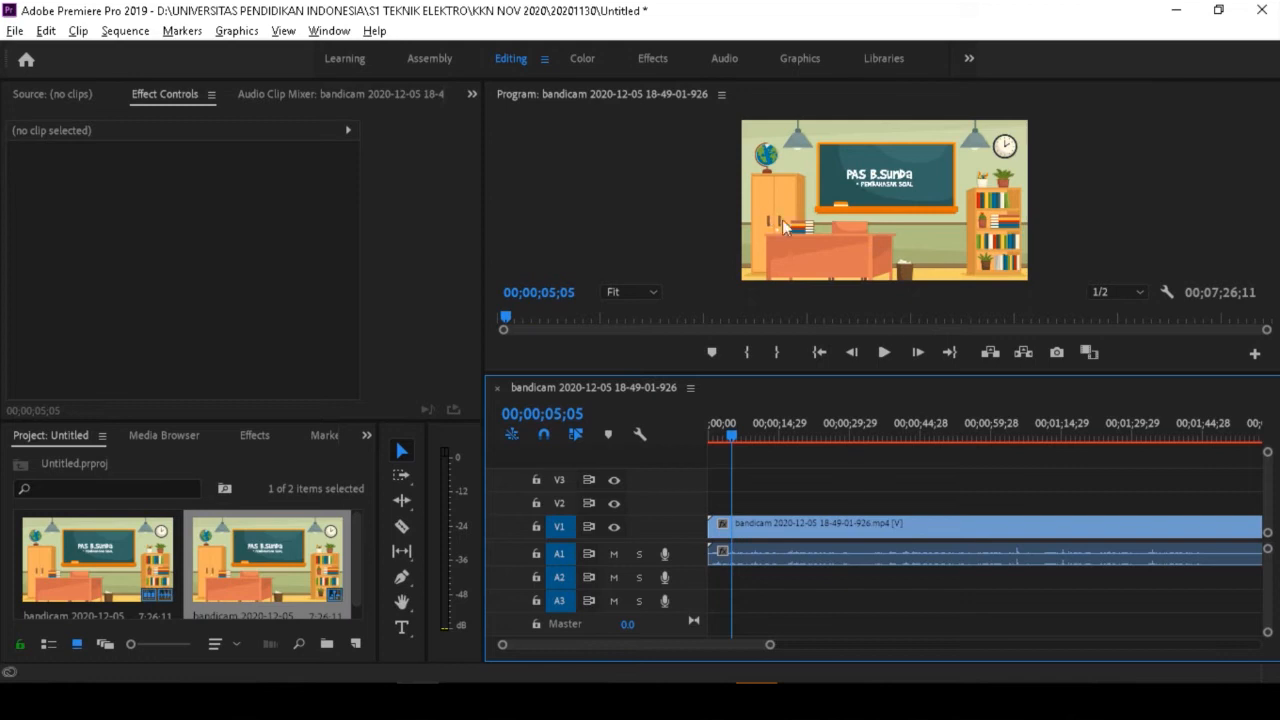
mouse_move(733, 436)
mouse_down()
mouse_move(711, 436)
mouse_move(742, 436)
mouse_up()
key(space)
key(space)
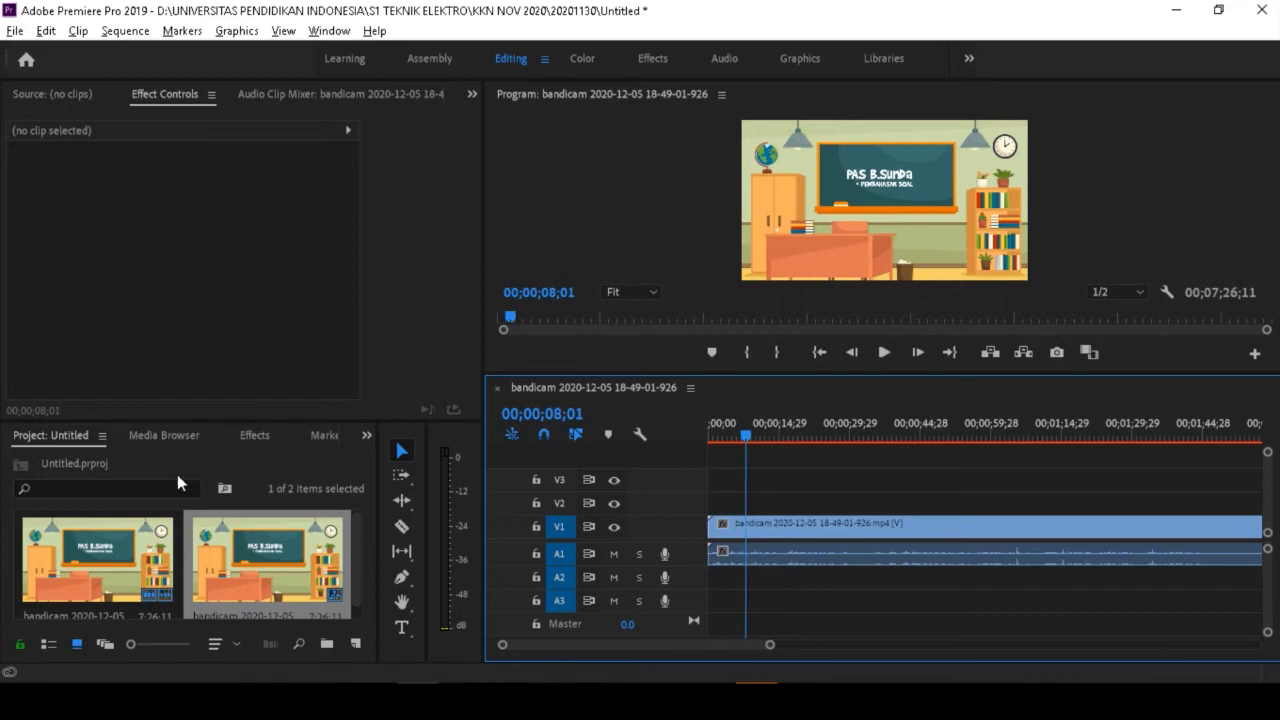
- Search the effects for "VOLUME", then turn off Level keyframing for the timeline clip's Volume effect and set its level to 6.0 dB
click(260, 437)
click(103, 458)
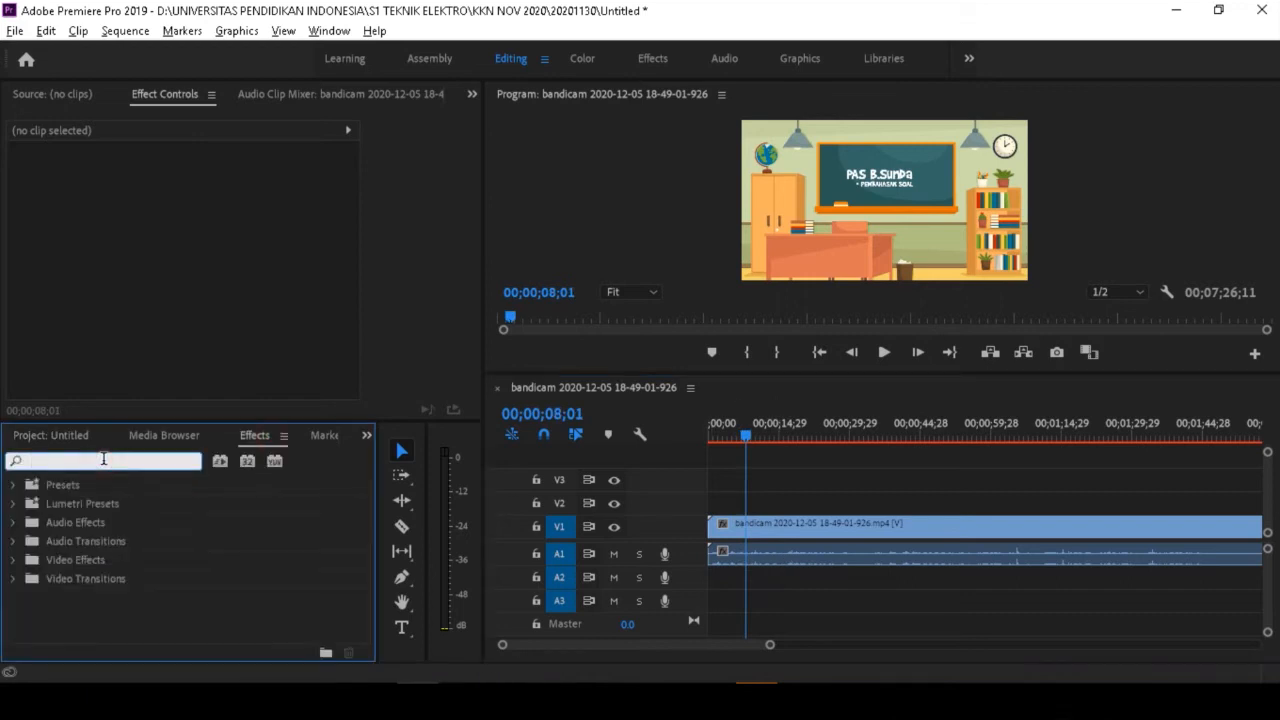
text(VOLUME)
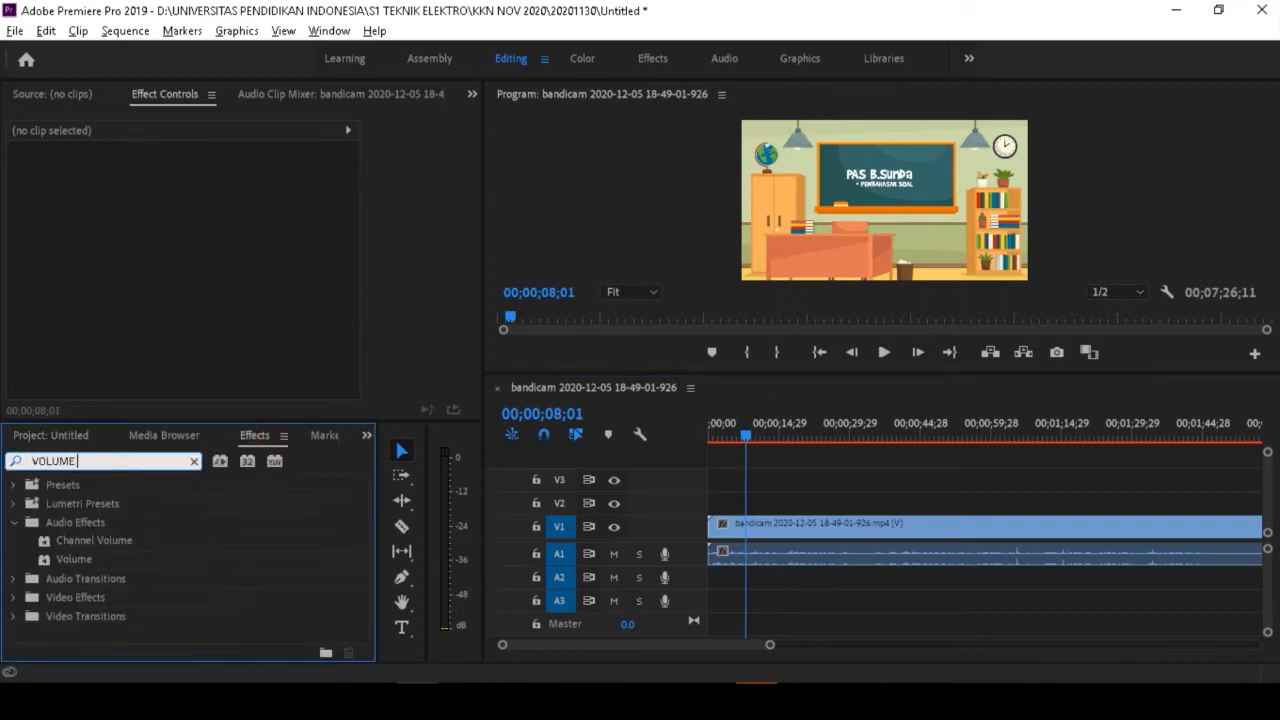
click(728, 527)
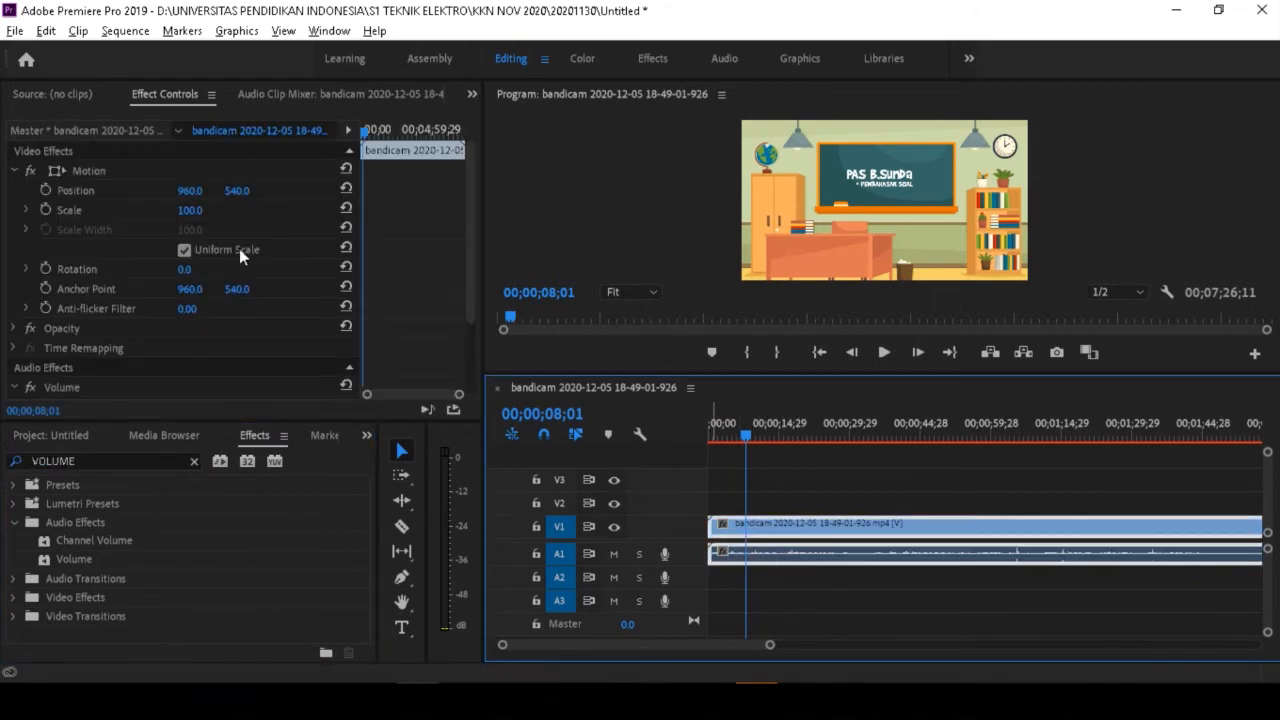
scroll(283, 312, down, 2)
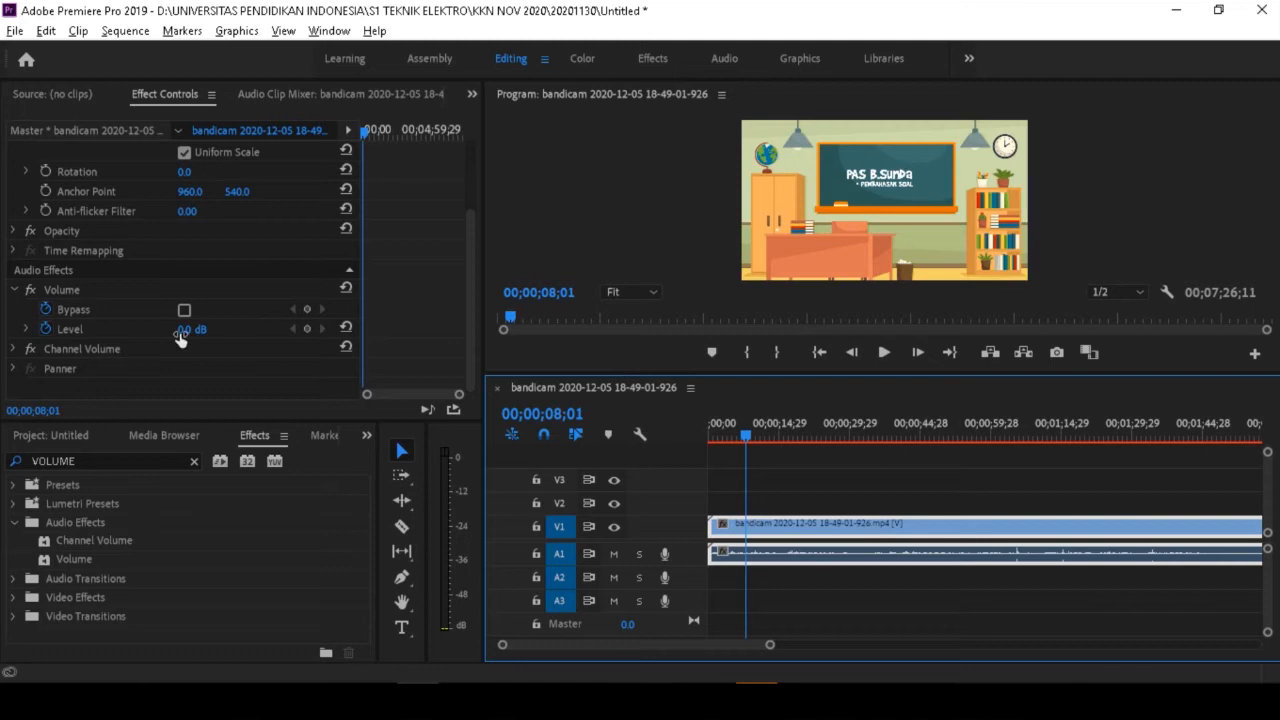
click(46, 330)
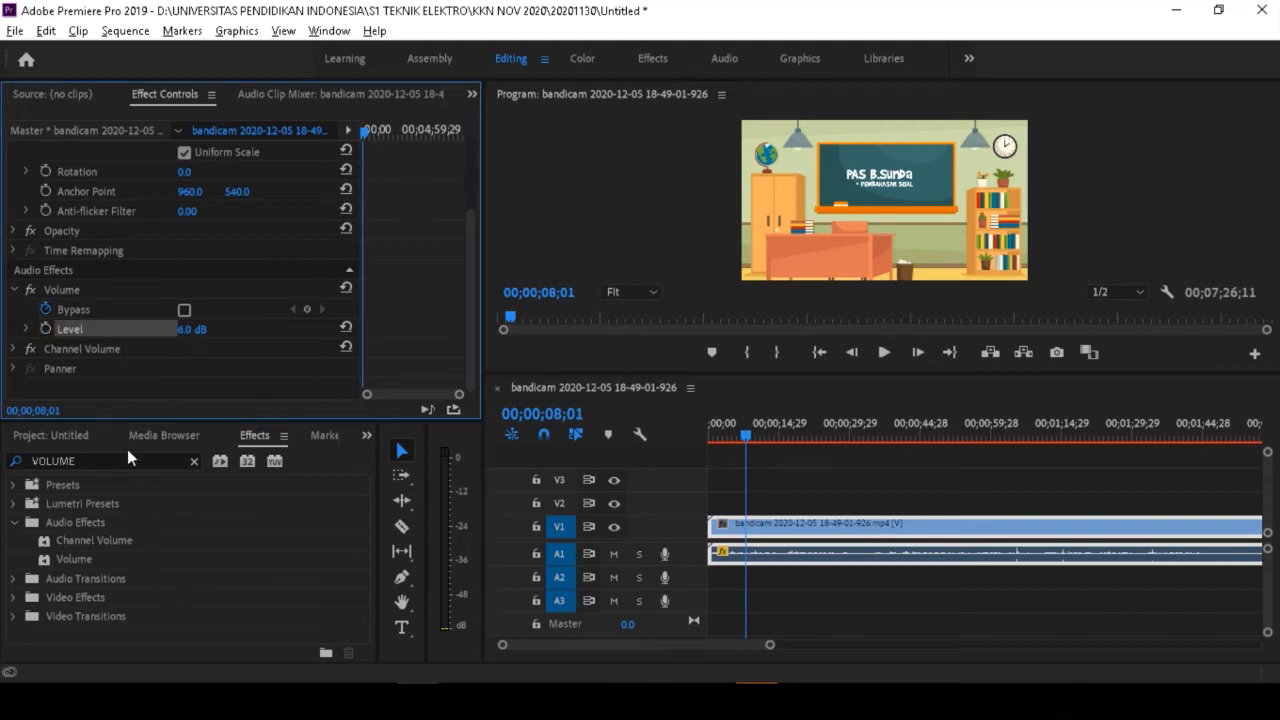
- Add two more Volume effects to the timeline clip, each with a 6.0 dB level, and replay the clip's start
click(199, 382)
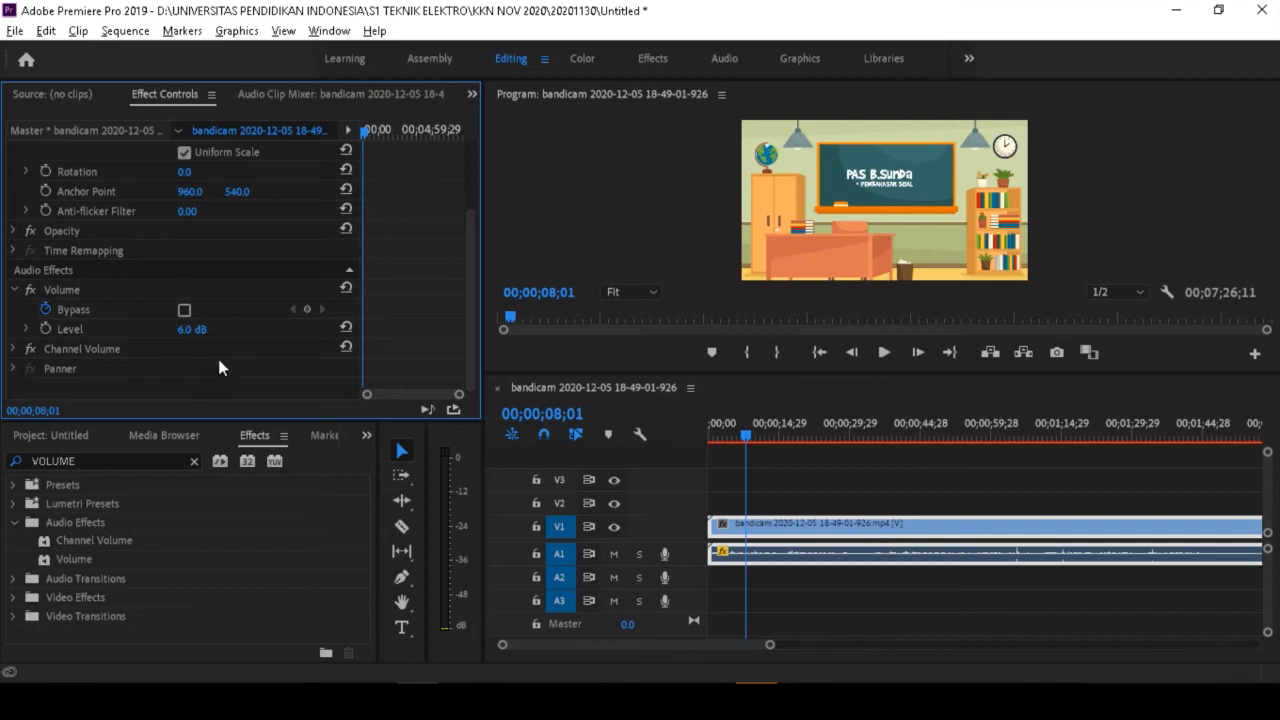
click(88, 561)
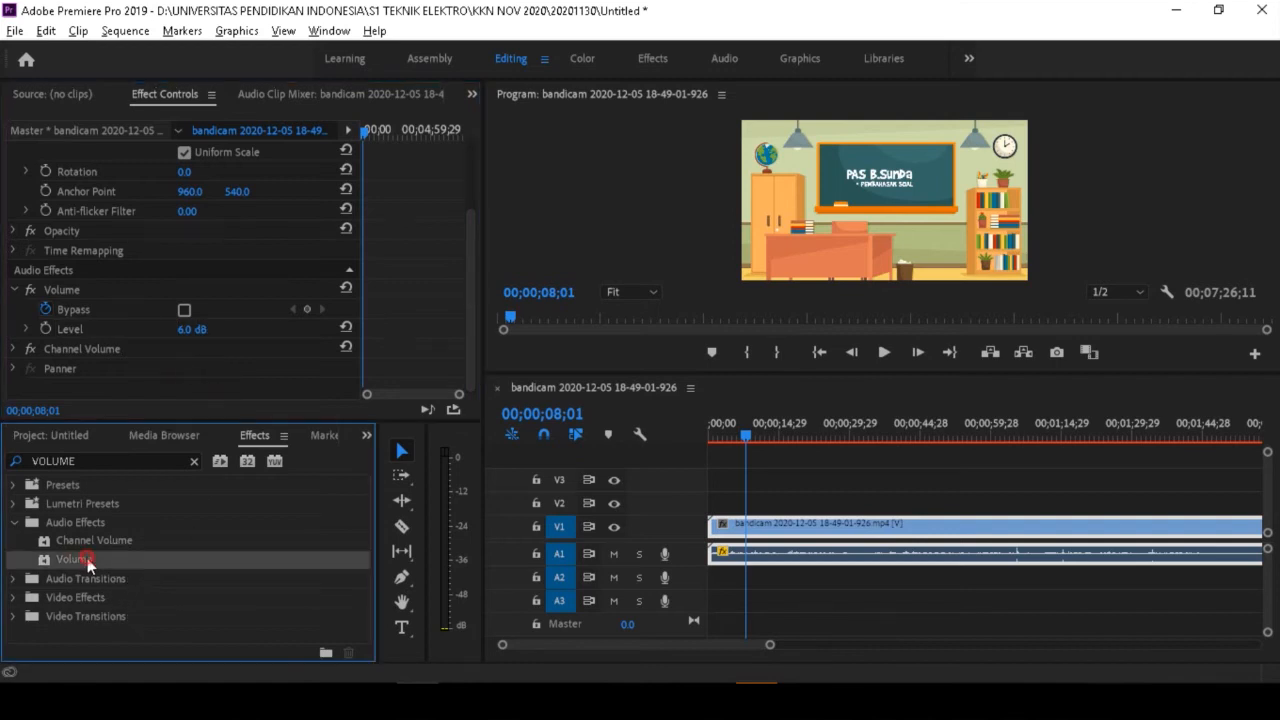
drag(113, 421, 192, 354)
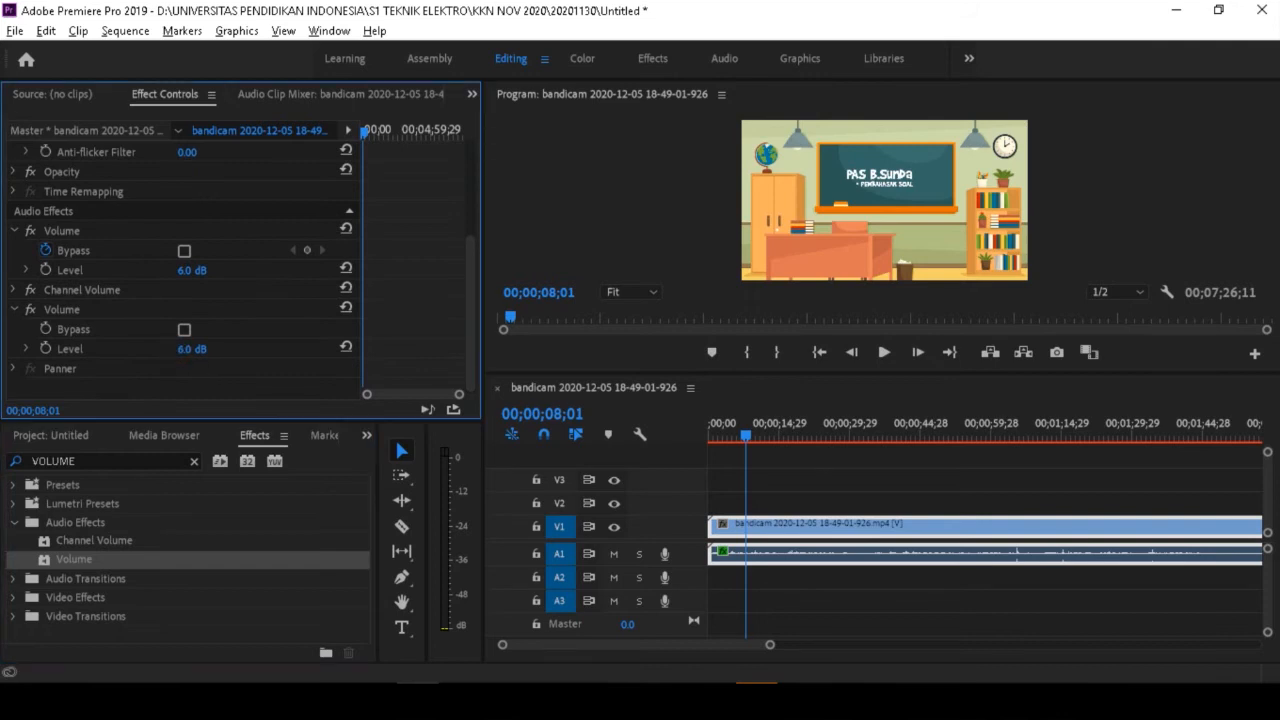
drag(99, 566, 232, 358)
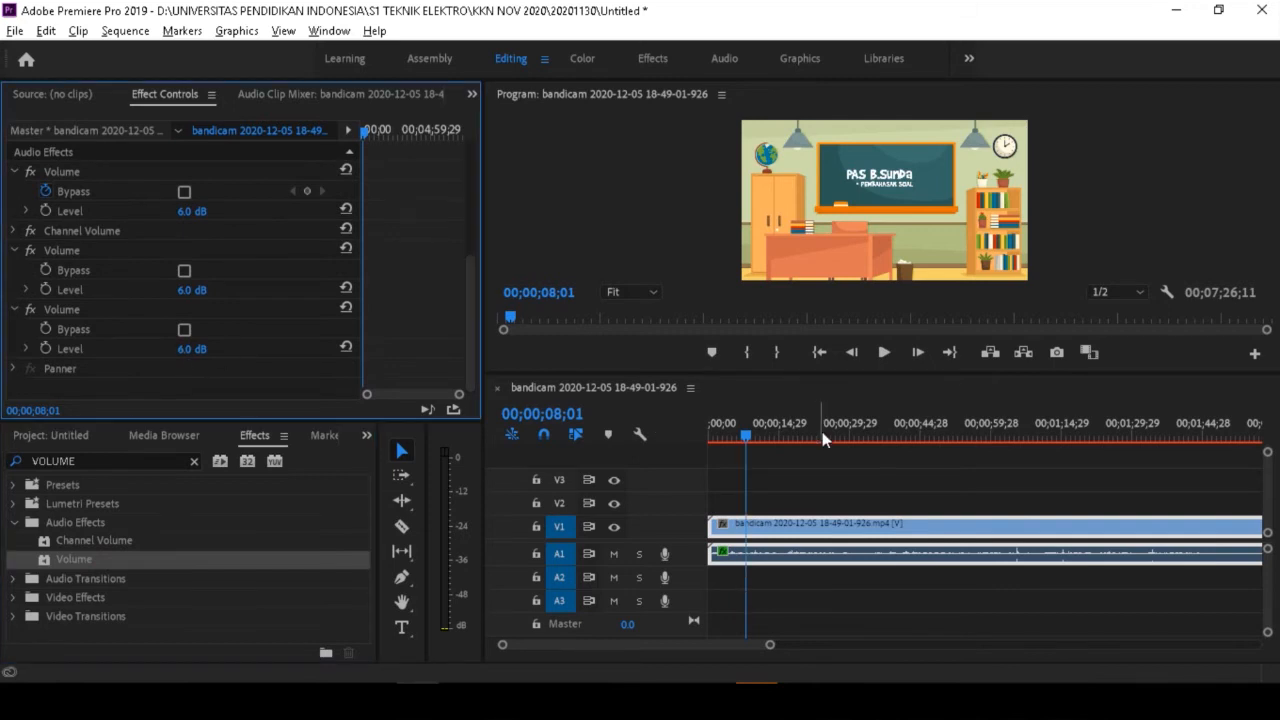
drag(742, 437, 719, 440)
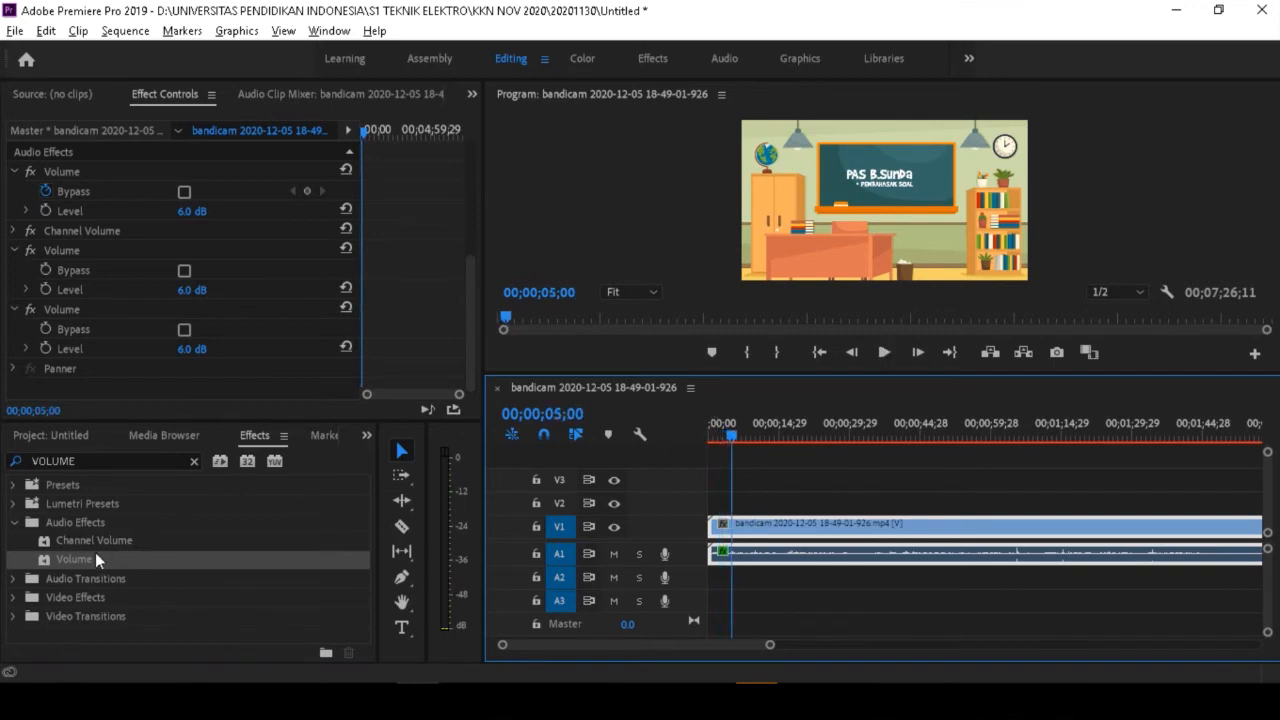
- Search the effects for "DENOI" and apply the DeNoise audio effect to the timeline clip
click(120, 470)
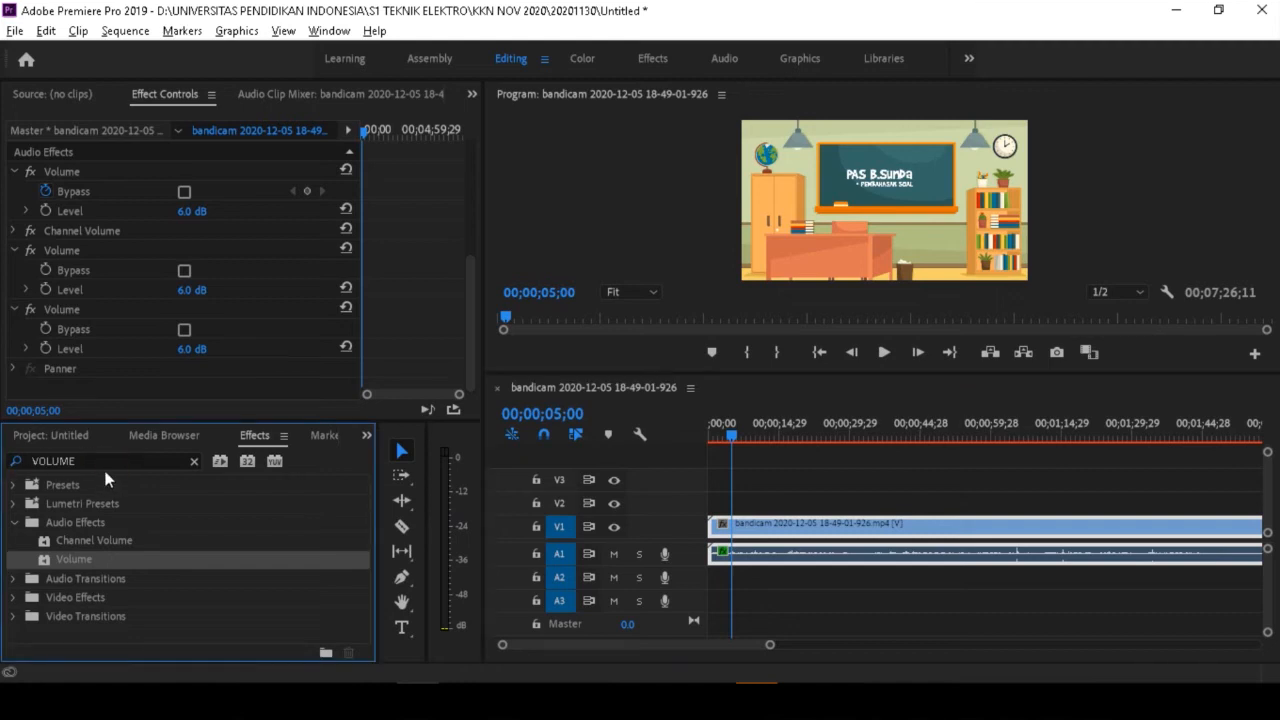
click(100, 463)
text(DENOI)
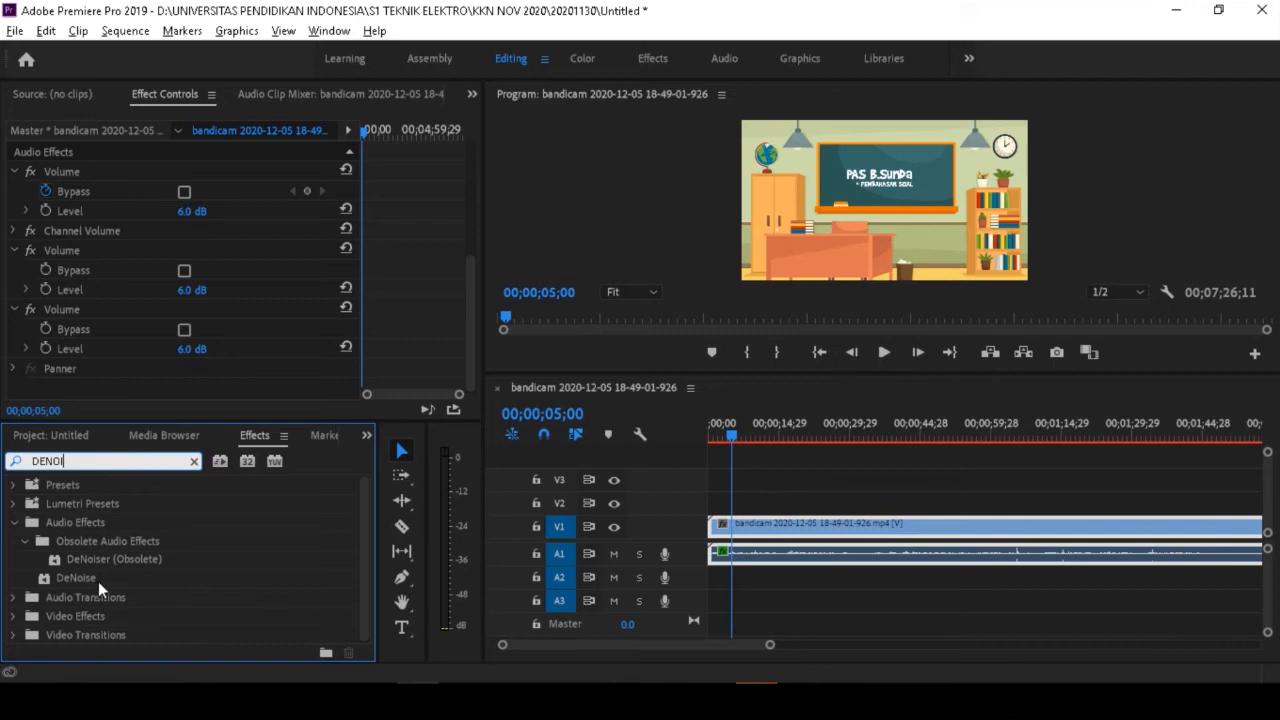
drag(100, 588, 167, 387)
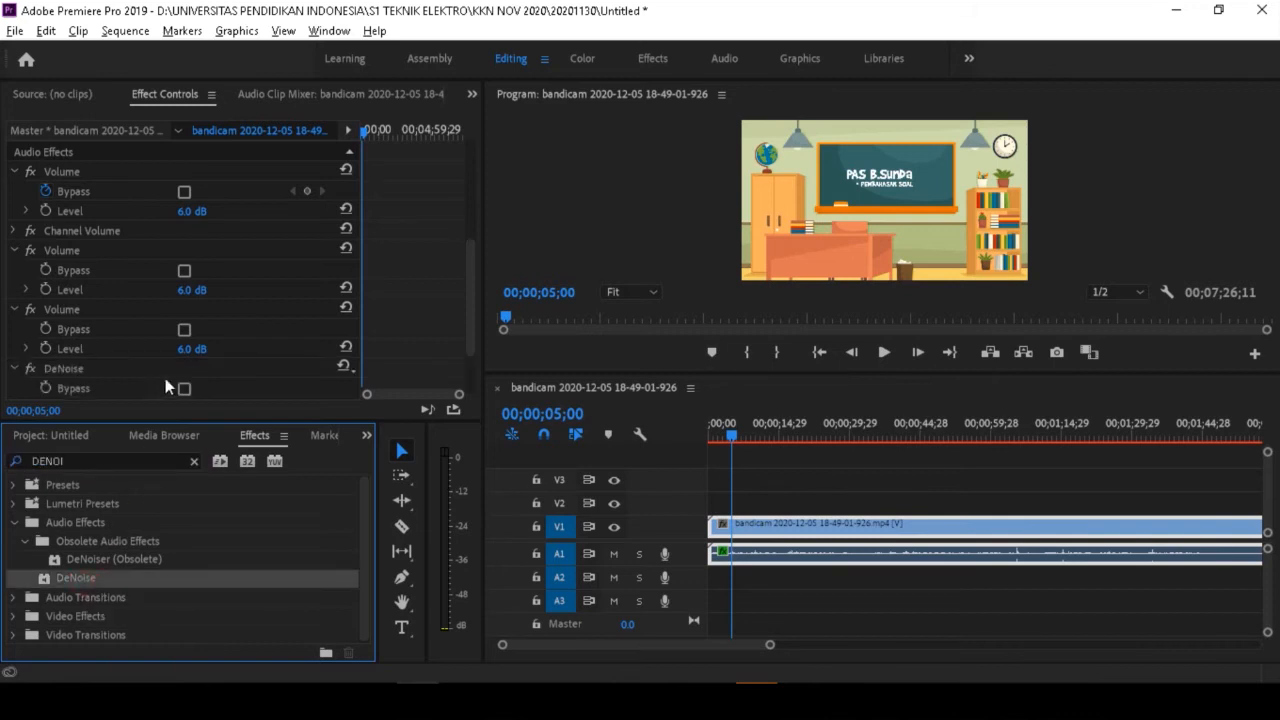
- Play the opening seconds of the sequence to check the DeNoise result, and return the playhead to the start
click(716, 440)
key(space)
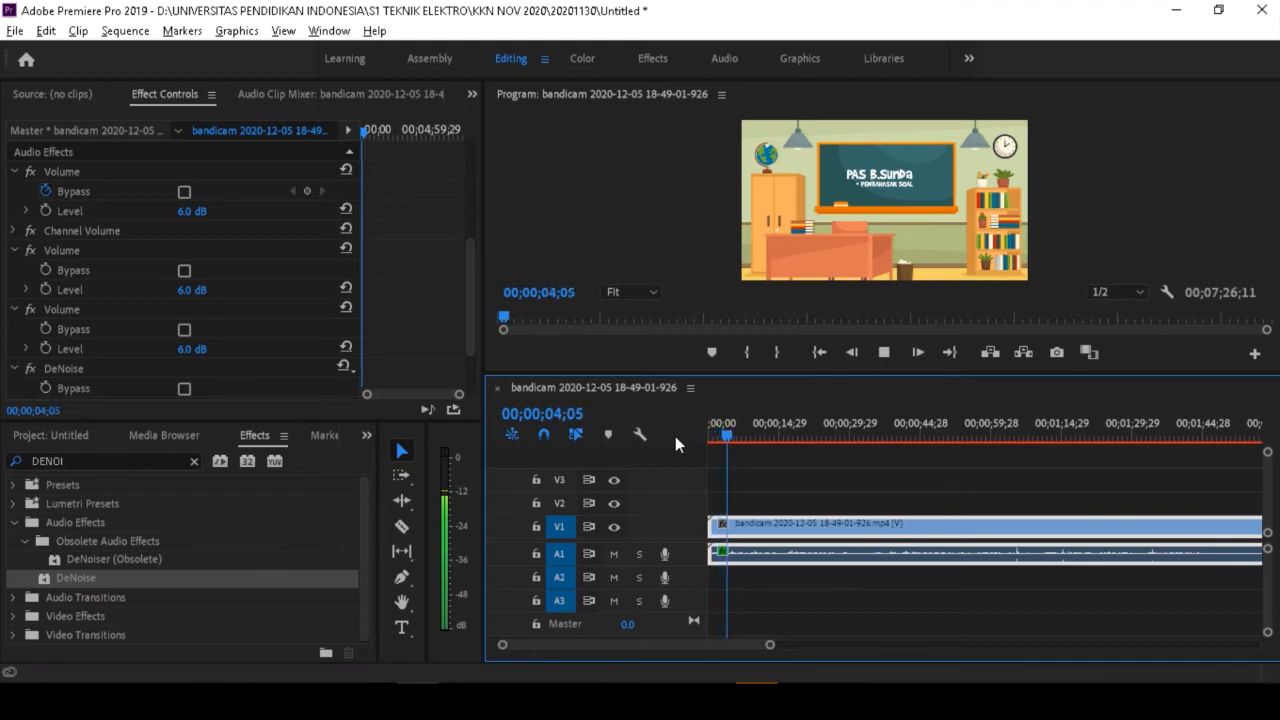
key(space)
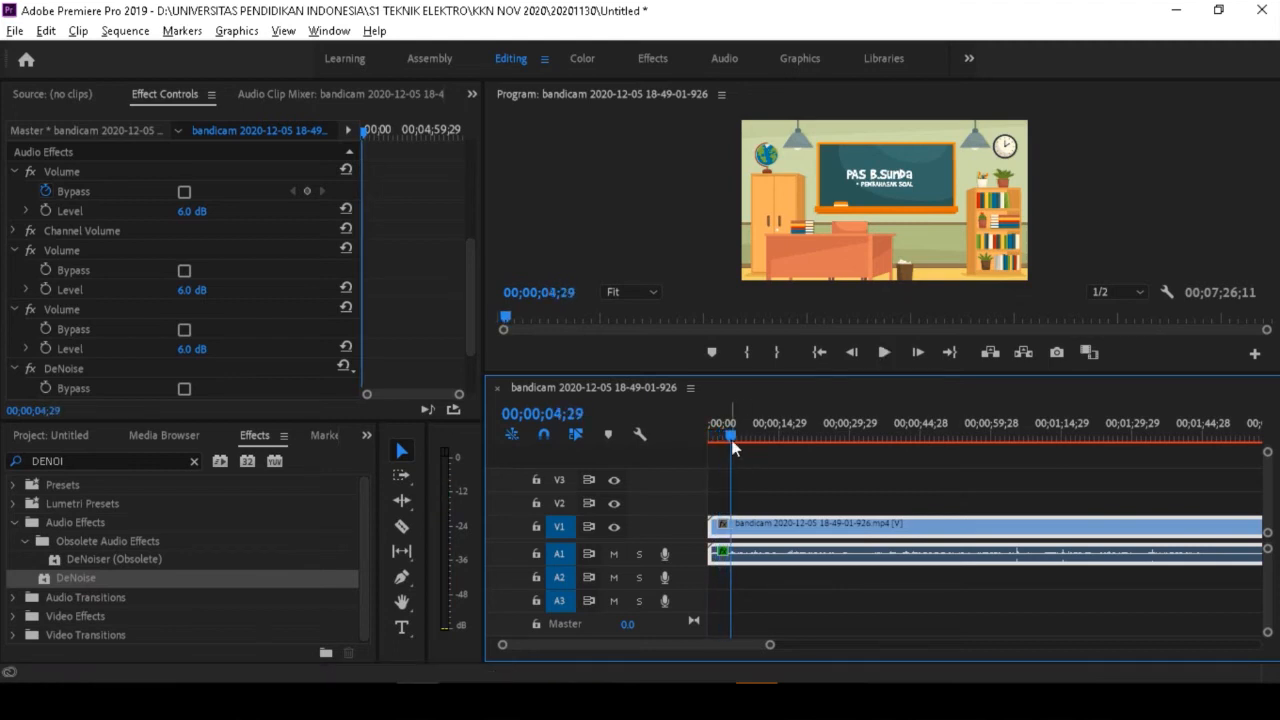
scroll(387, 334, down, 4)
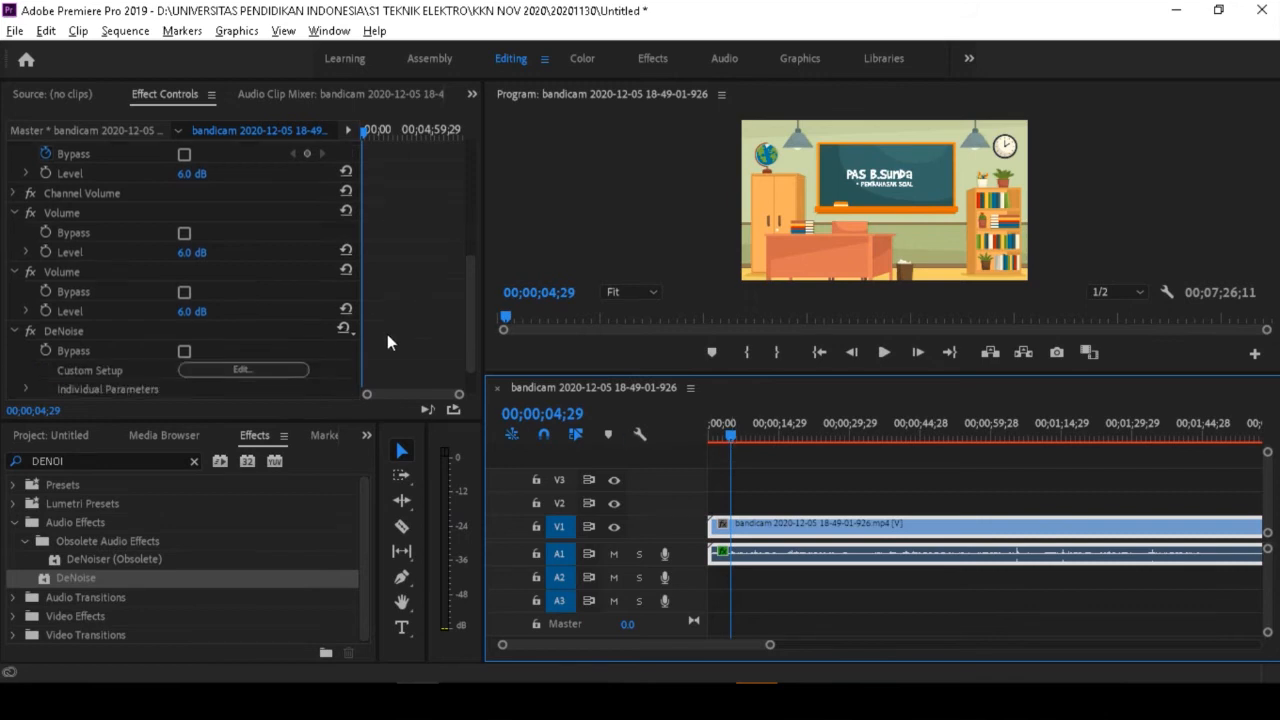
scroll(387, 334, up, 4)
drag(737, 438, 706, 438)
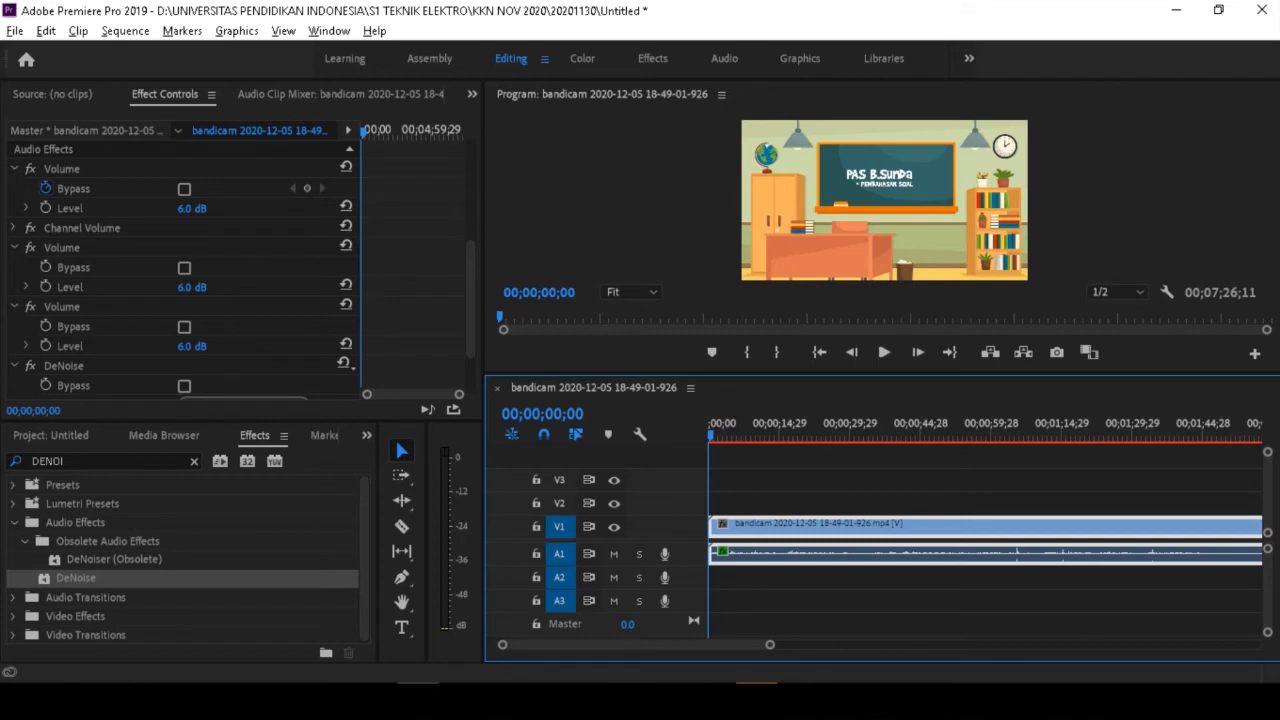
- Switch to Animaker in Firefox, bring up the Untitled Video project and shift the standing character slightly to the right in Scene 1
mouse_move(716, 683)
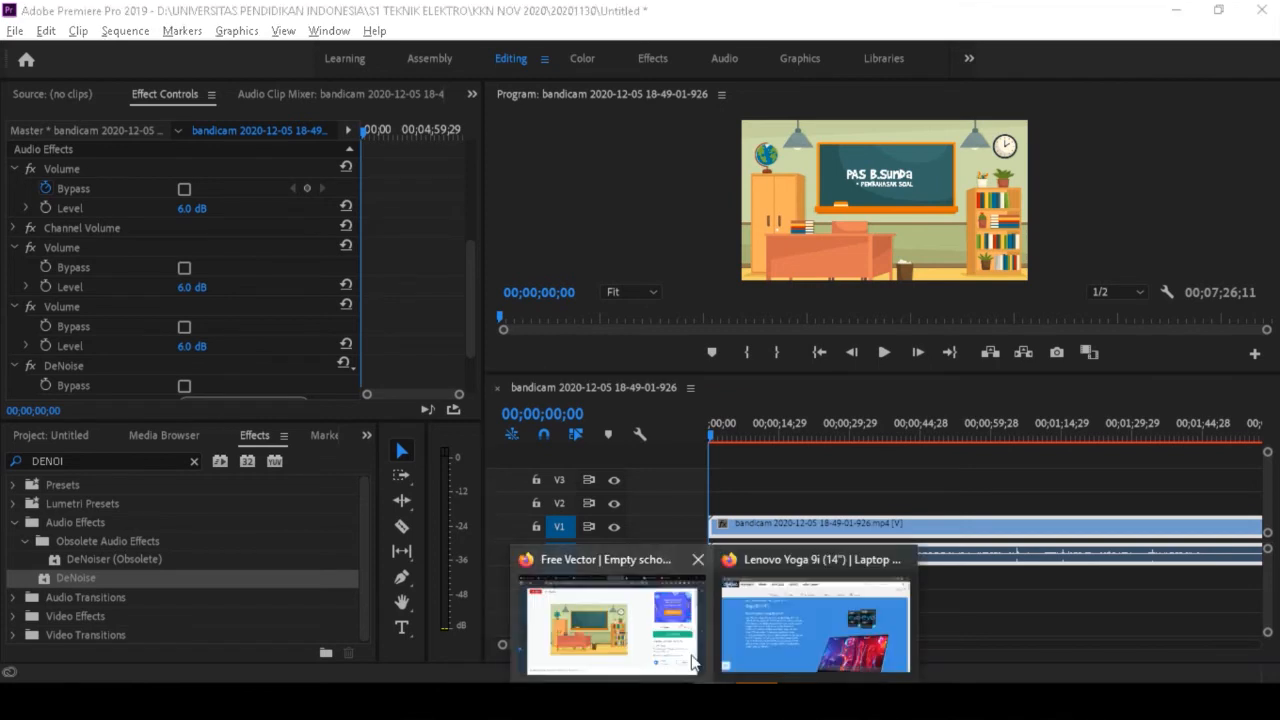
click(645, 620)
click(88, 20)
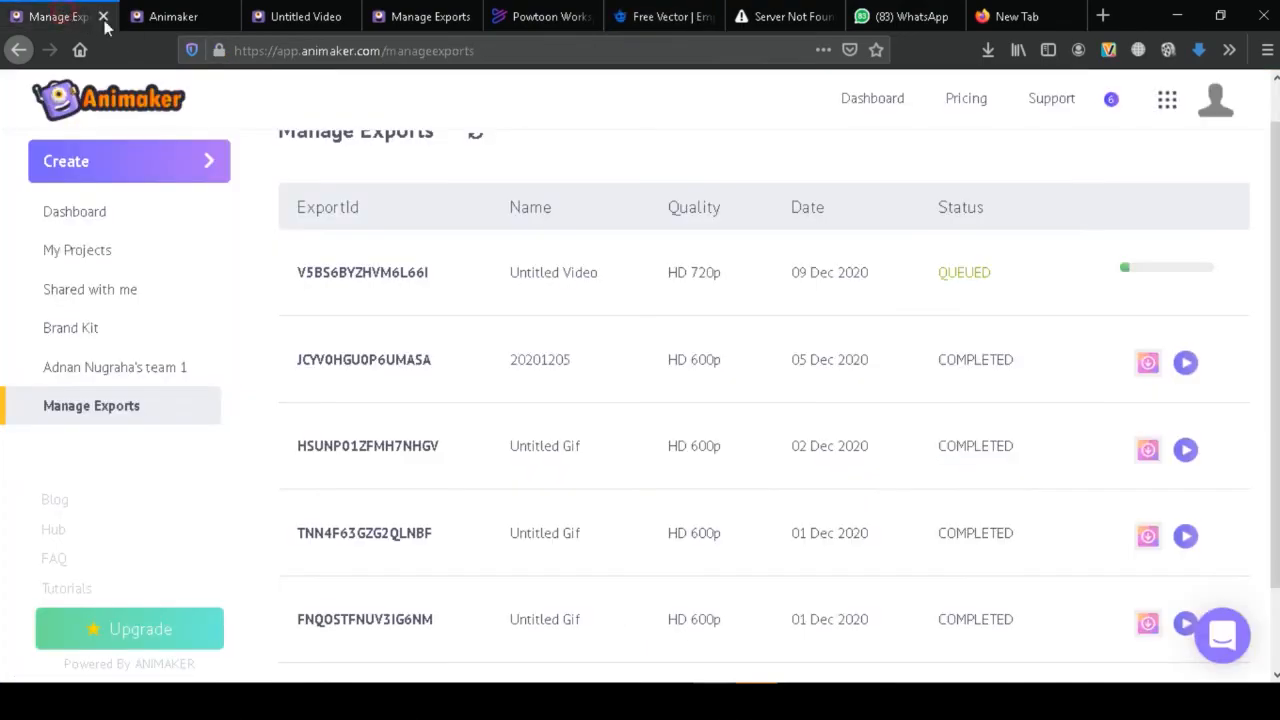
click(195, 20)
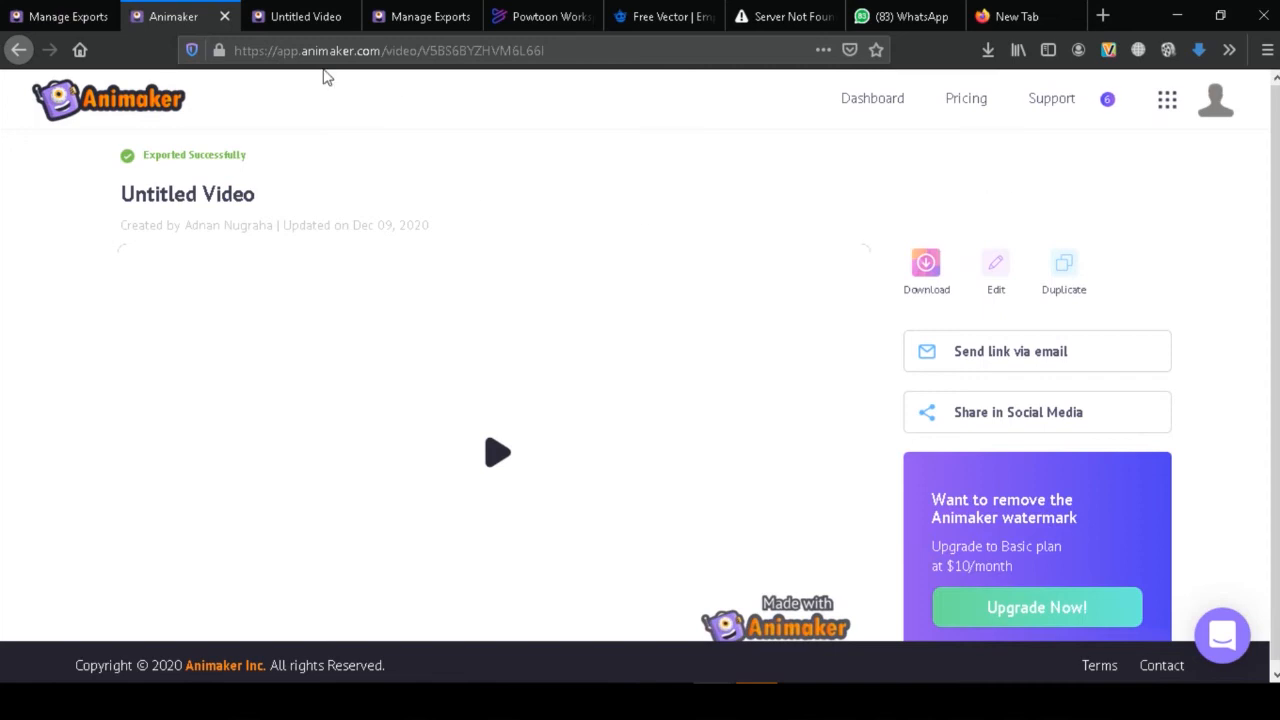
click(288, 20)
drag(651, 272, 718, 272)
- Browse the available figures in Animaker's character library
scroll(199, 322, down, 3)
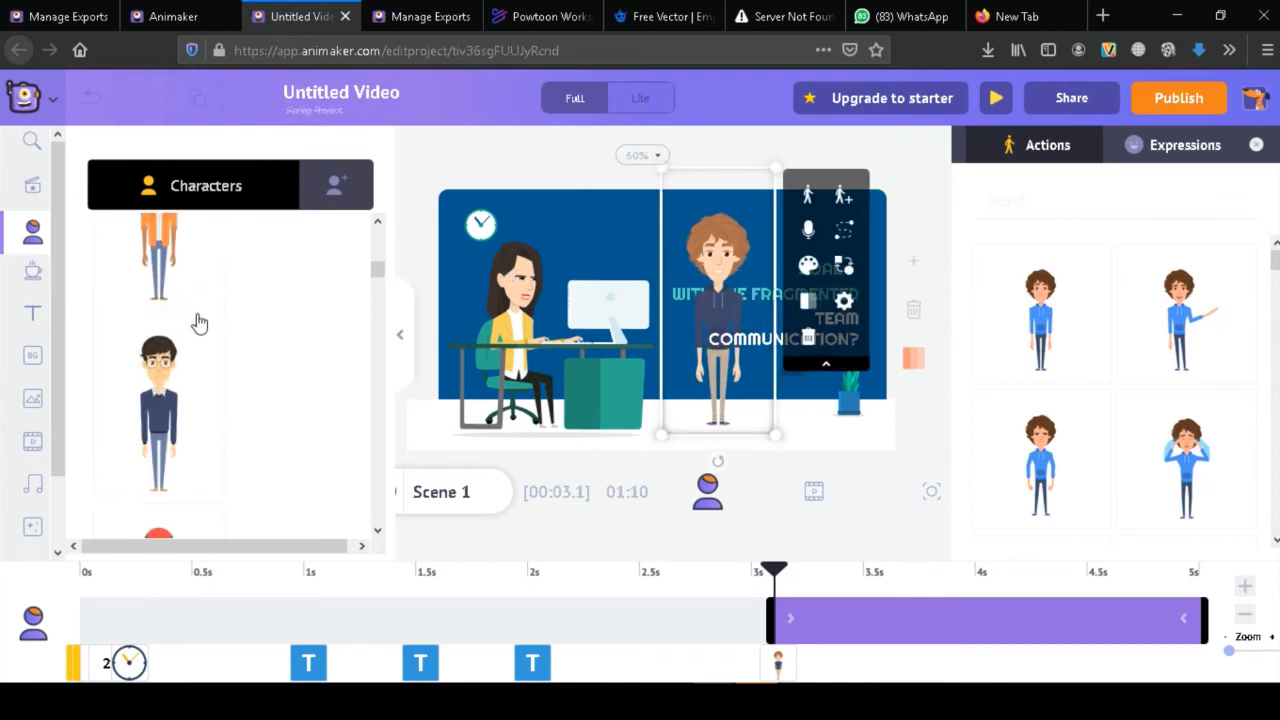
scroll(205, 334, down, 2)
scroll(228, 378, up, 4)
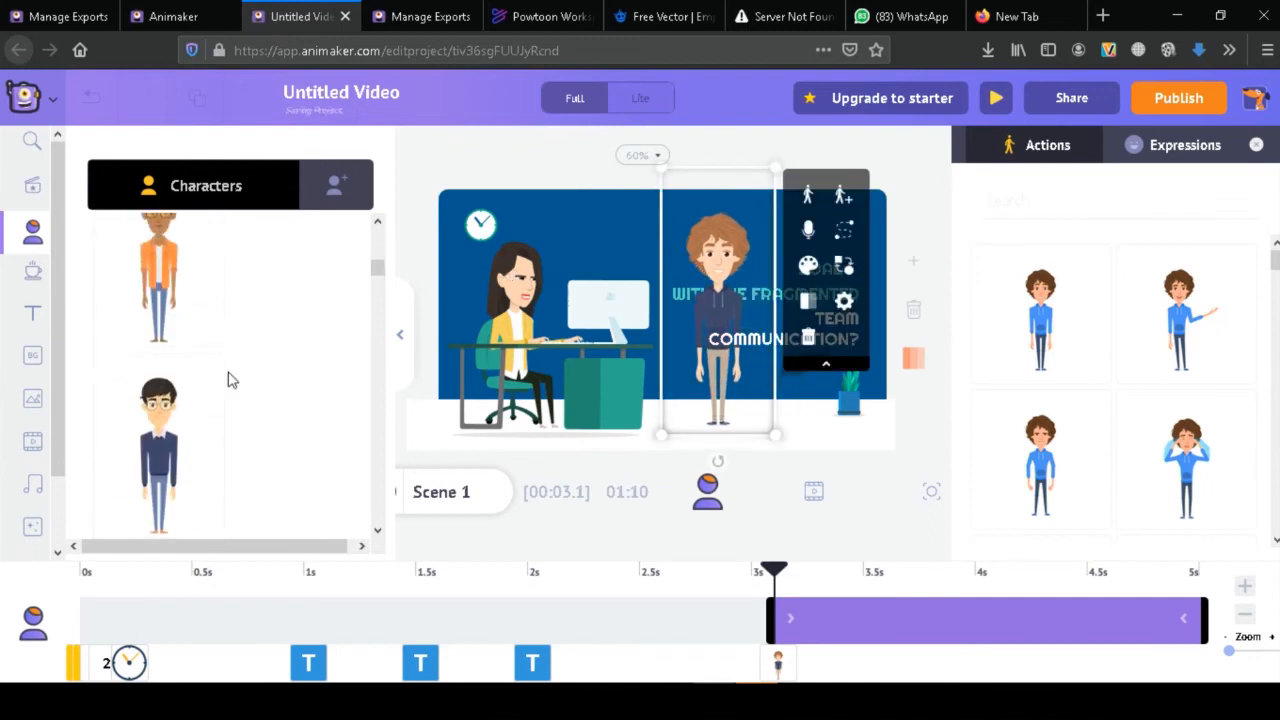
scroll(228, 378, up, 1)
scroll(229, 377, down, 5)
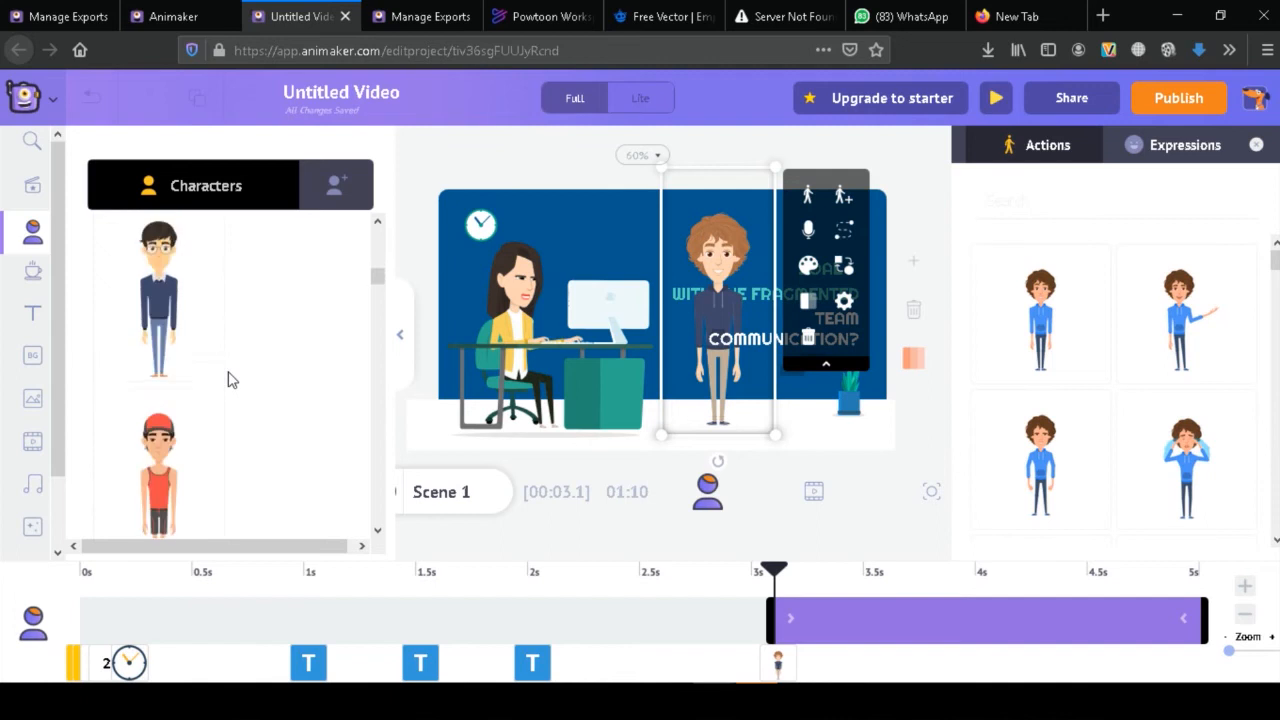
scroll(229, 360, up, 1)
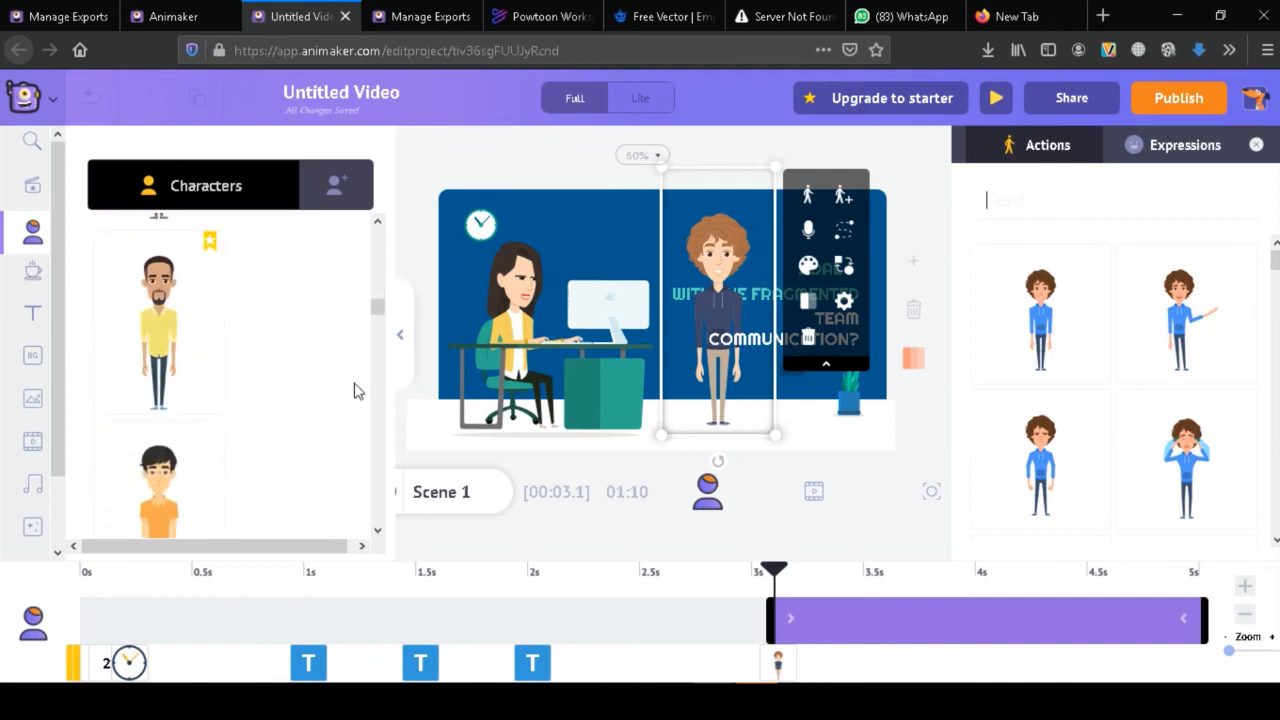
click(1062, 206)
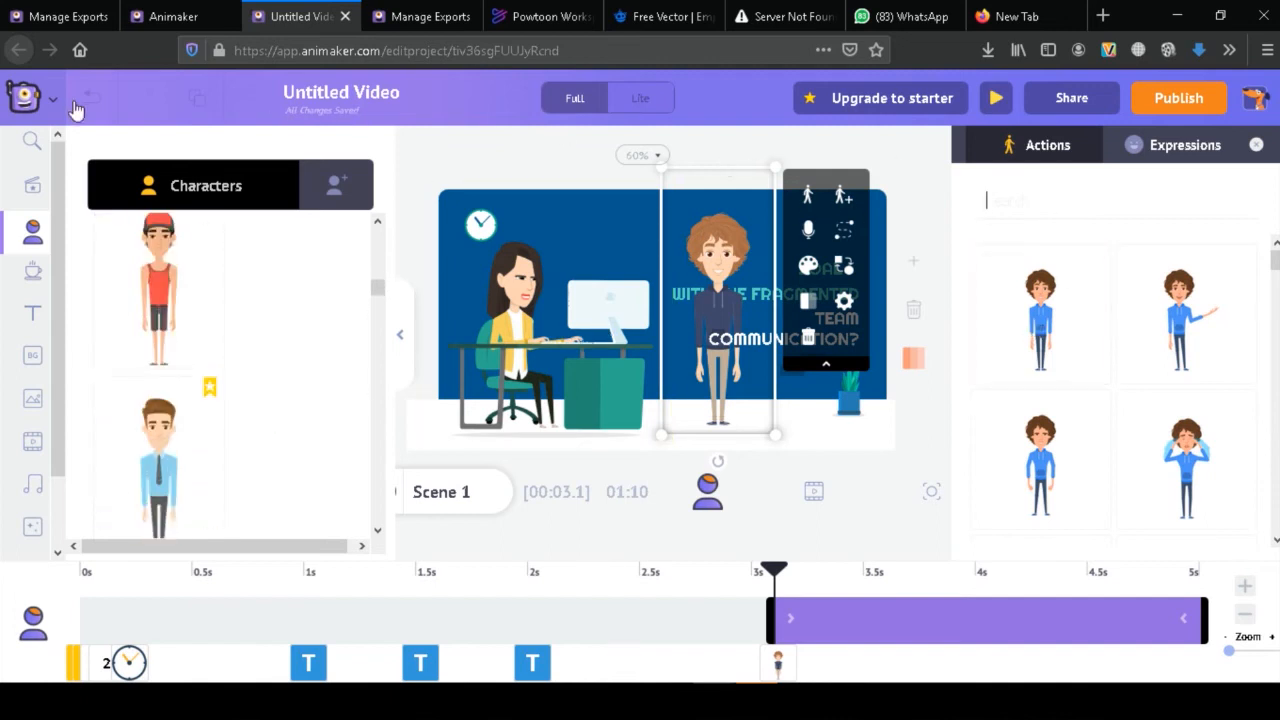
- Go back from the exported video's page to the Untitled Video project
click(195, 16)
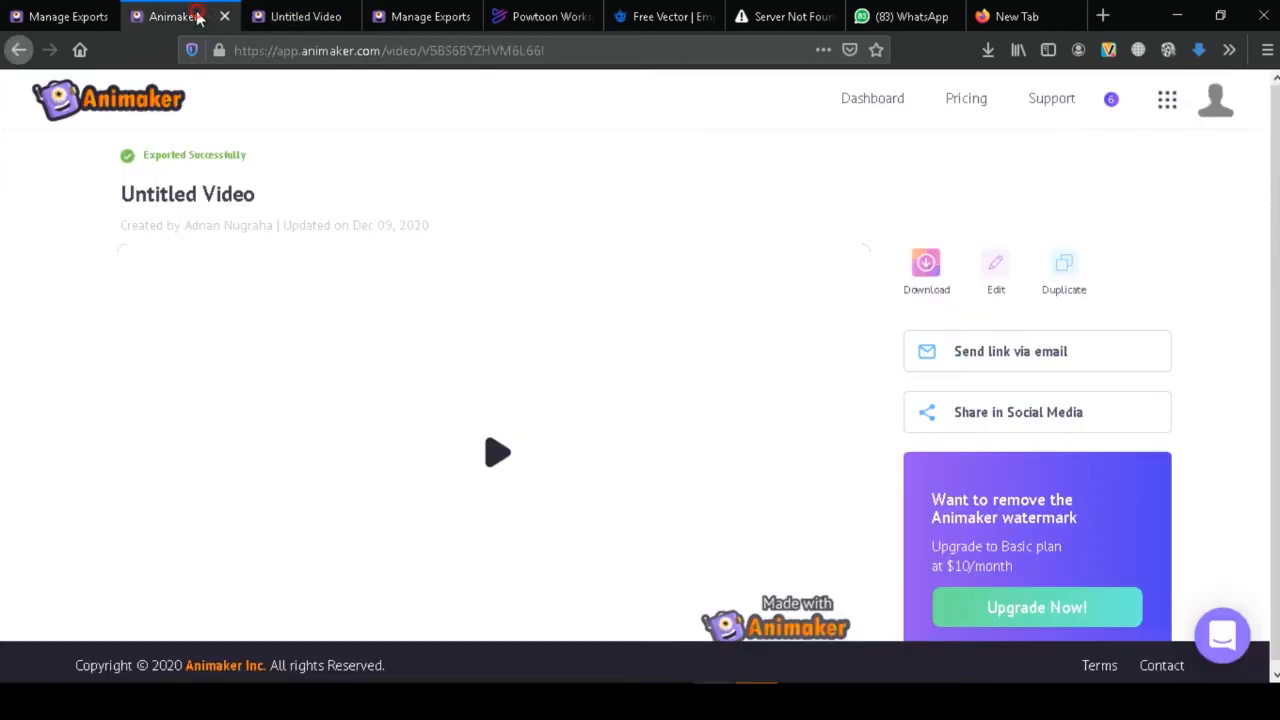
right_click(24, 53)
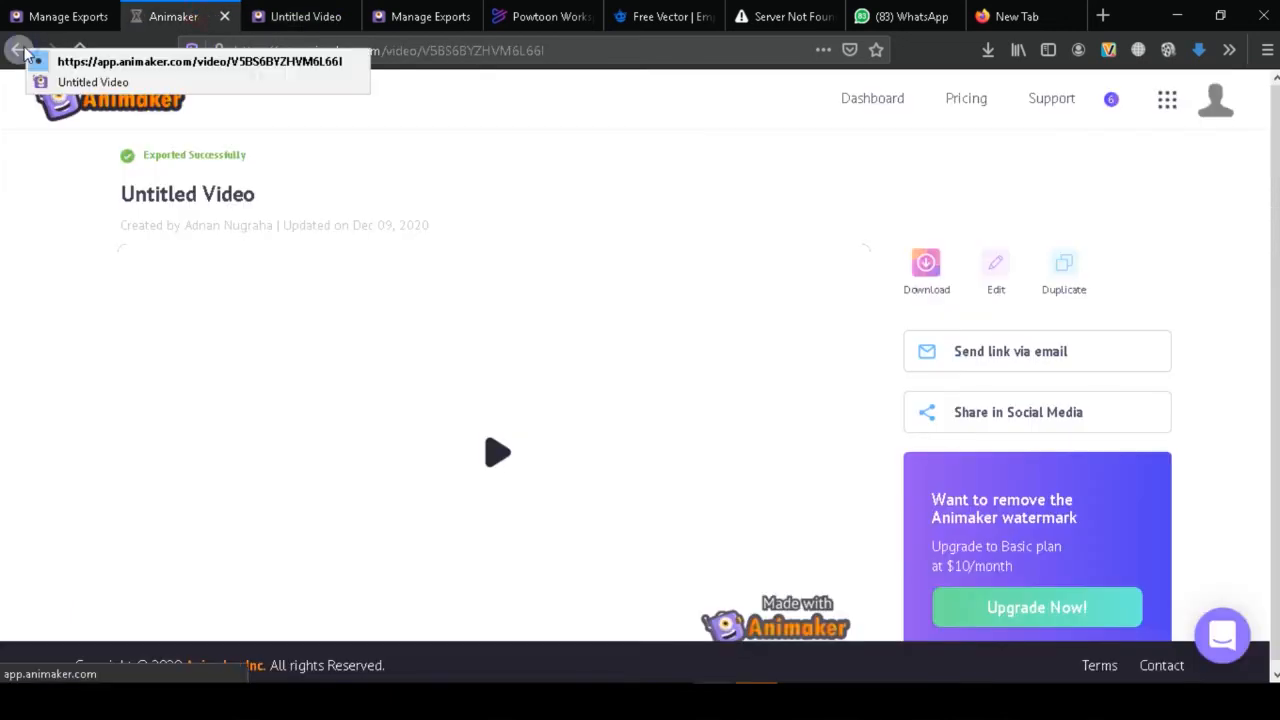
click(60, 83)
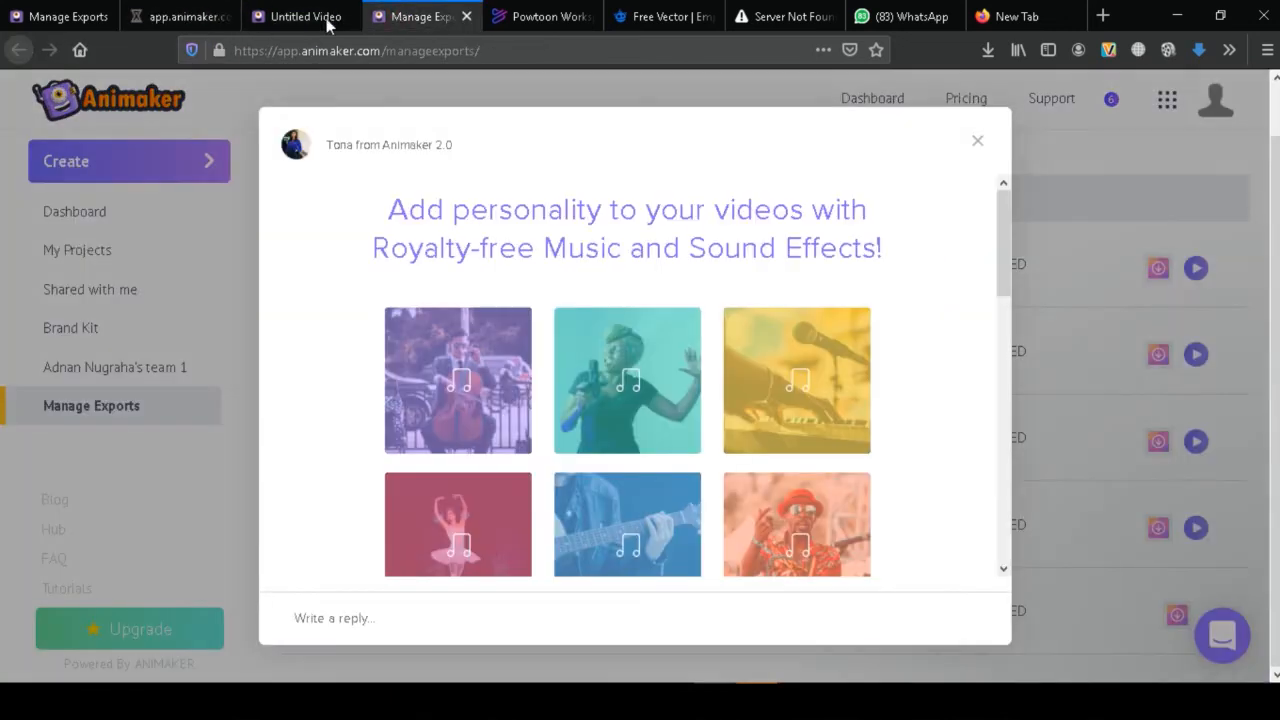
- Close the promotional message on the exports page and open the Untitled Gif project by way of the Animaker dashboard
click(975, 152)
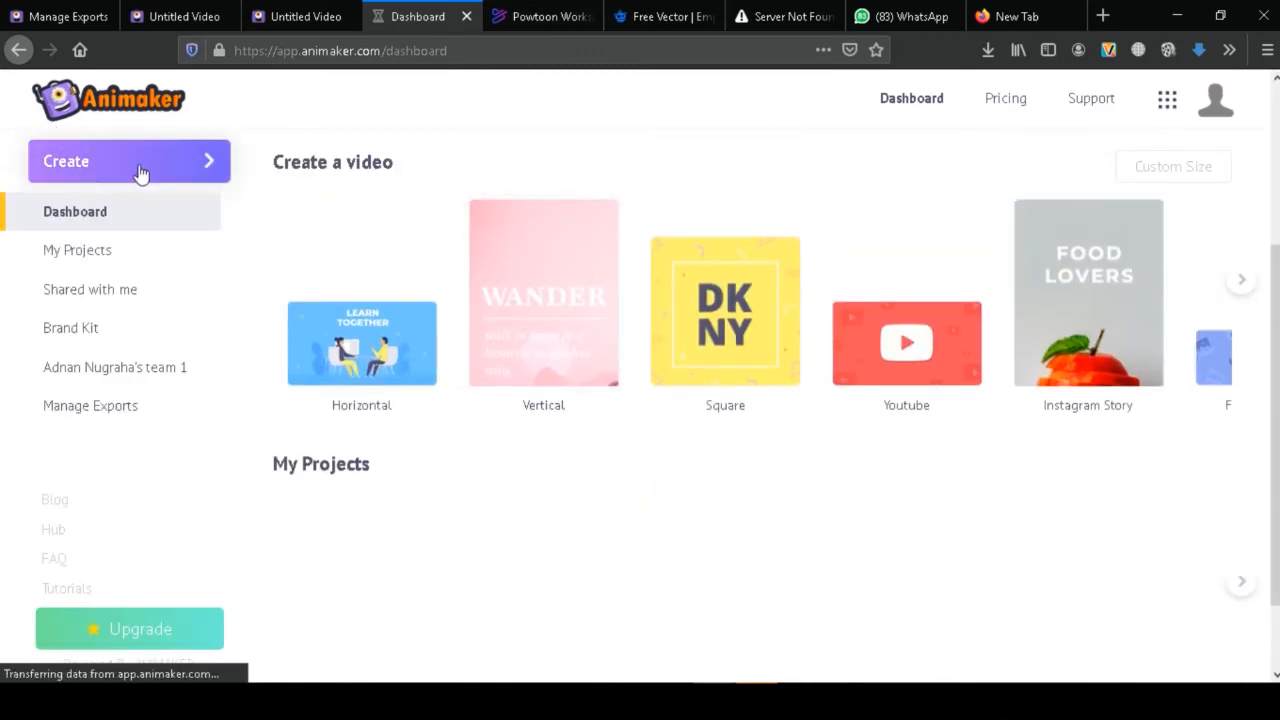
scroll(165, 176, down, 2)
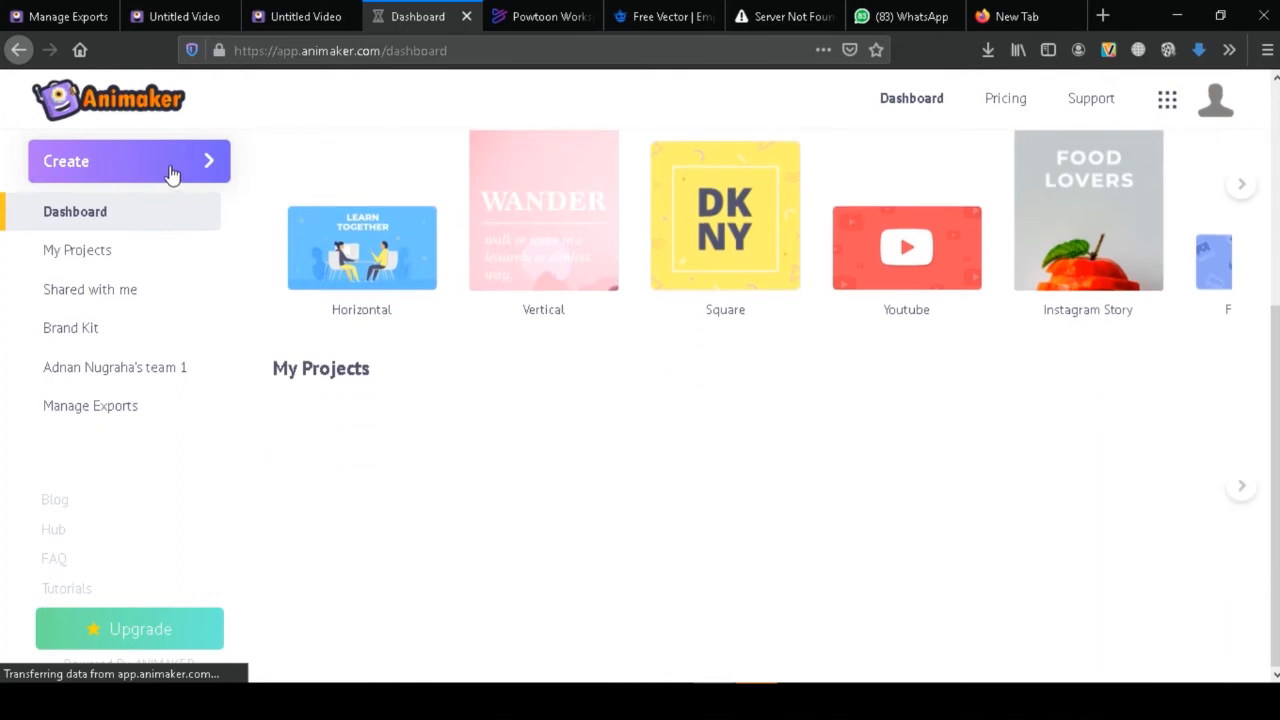
click(171, 168)
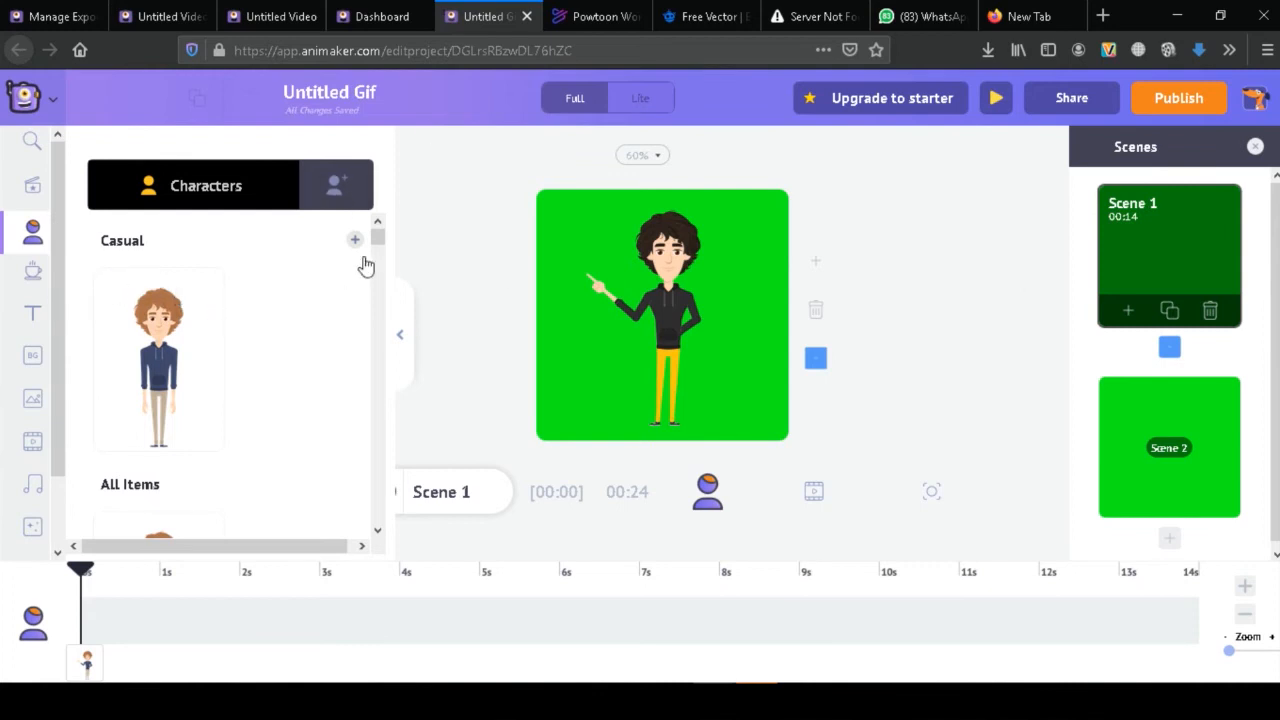
- Slightly enlarge the pointing character in Scene 1, move it up and to the left, and view its color options
click(551, 229)
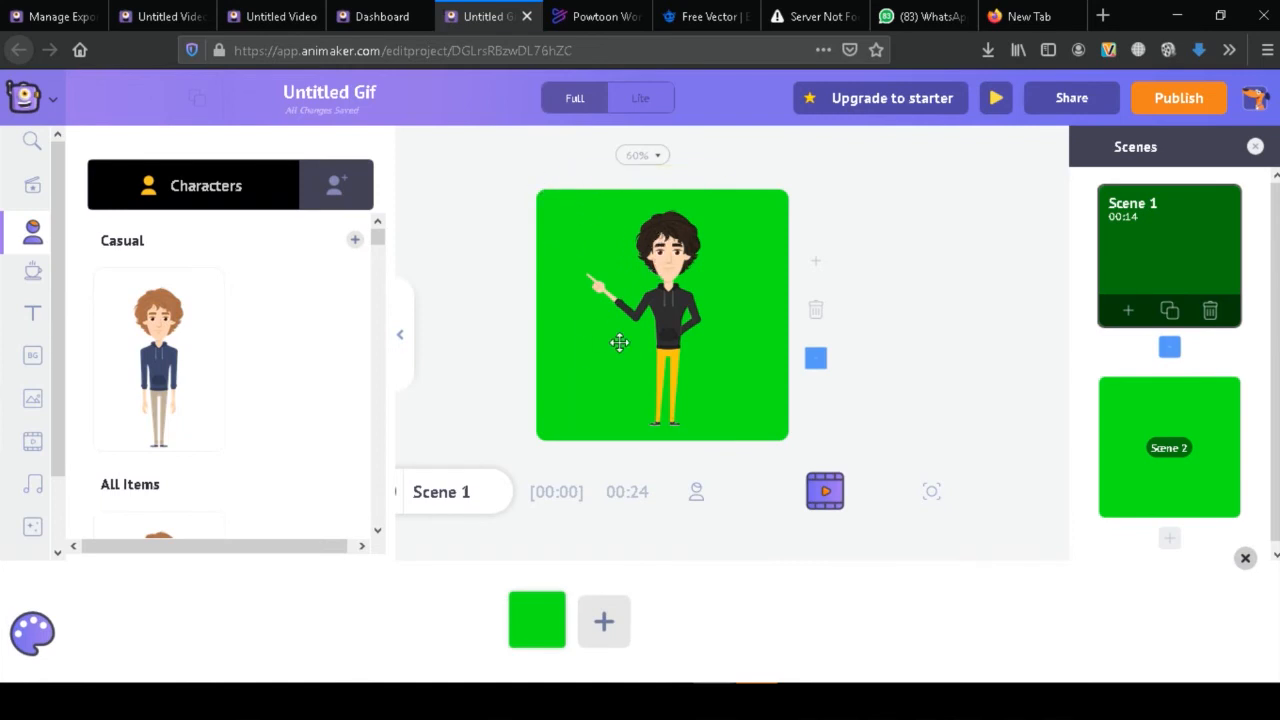
scroll(300, 330, down, 4)
scroll(297, 320, up, 4)
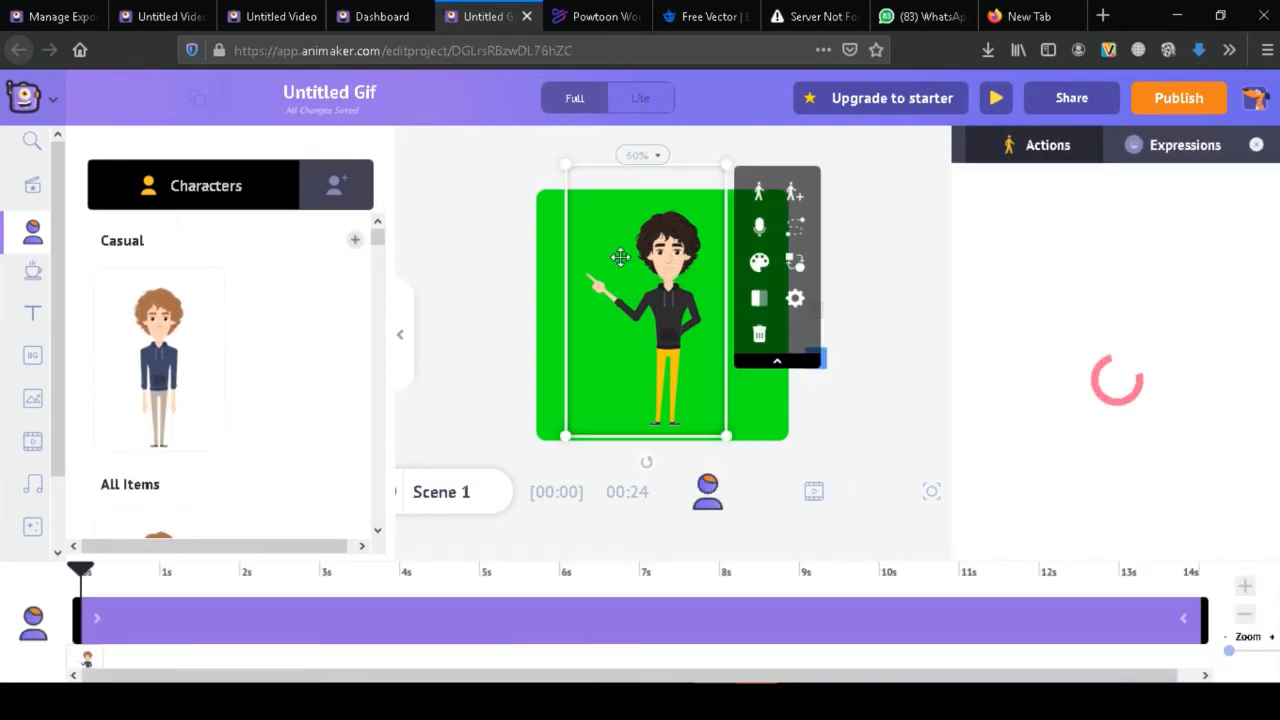
click(722, 436)
click(666, 338)
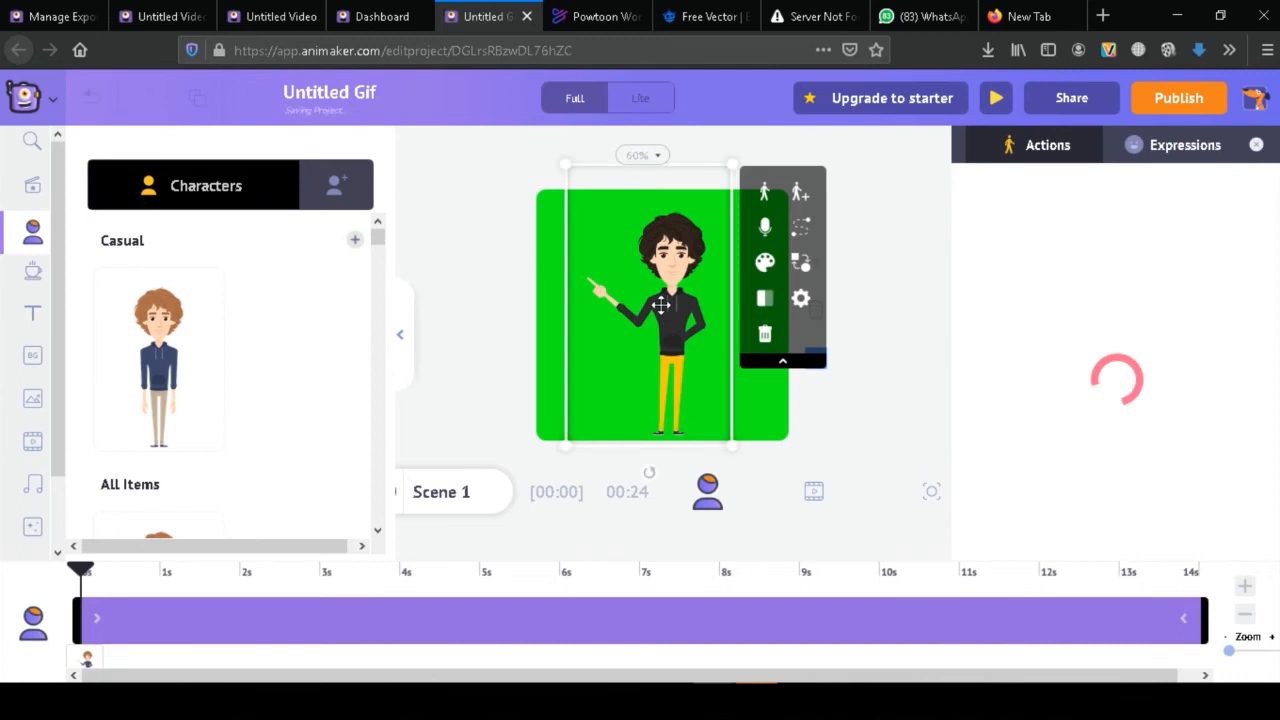
drag(666, 338, 653, 321)
click(752, 246)
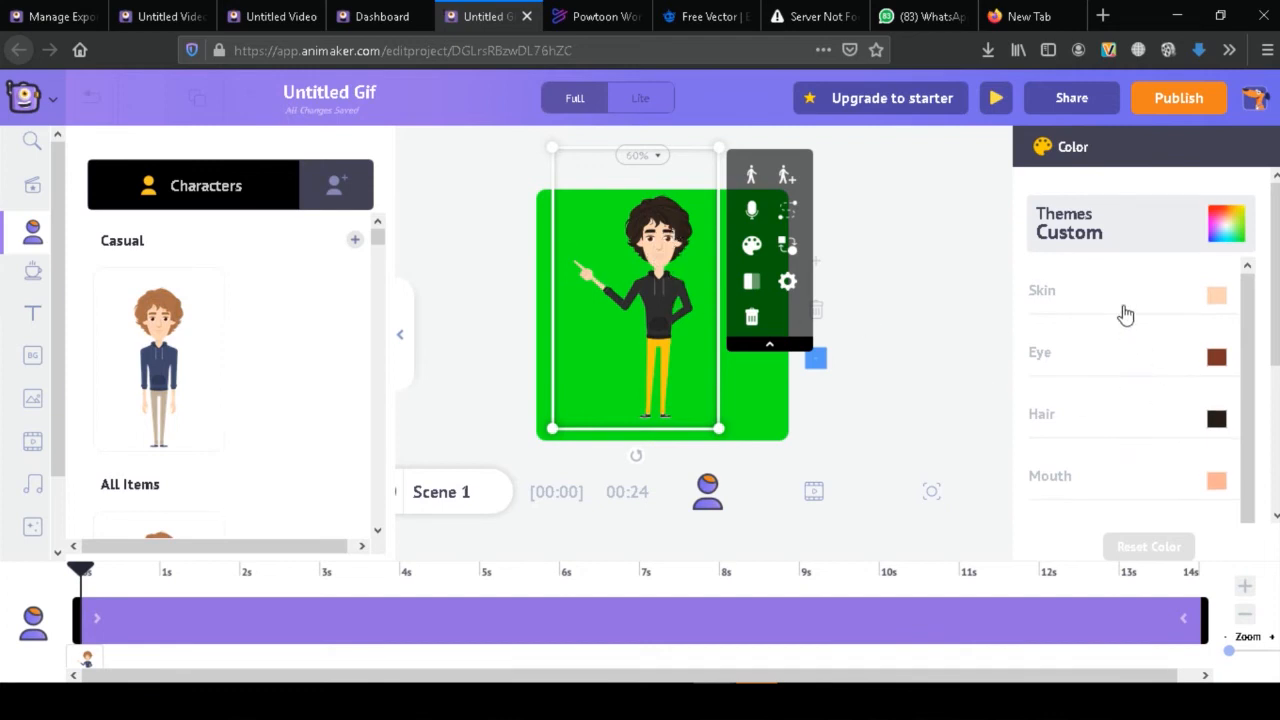
click(853, 180)
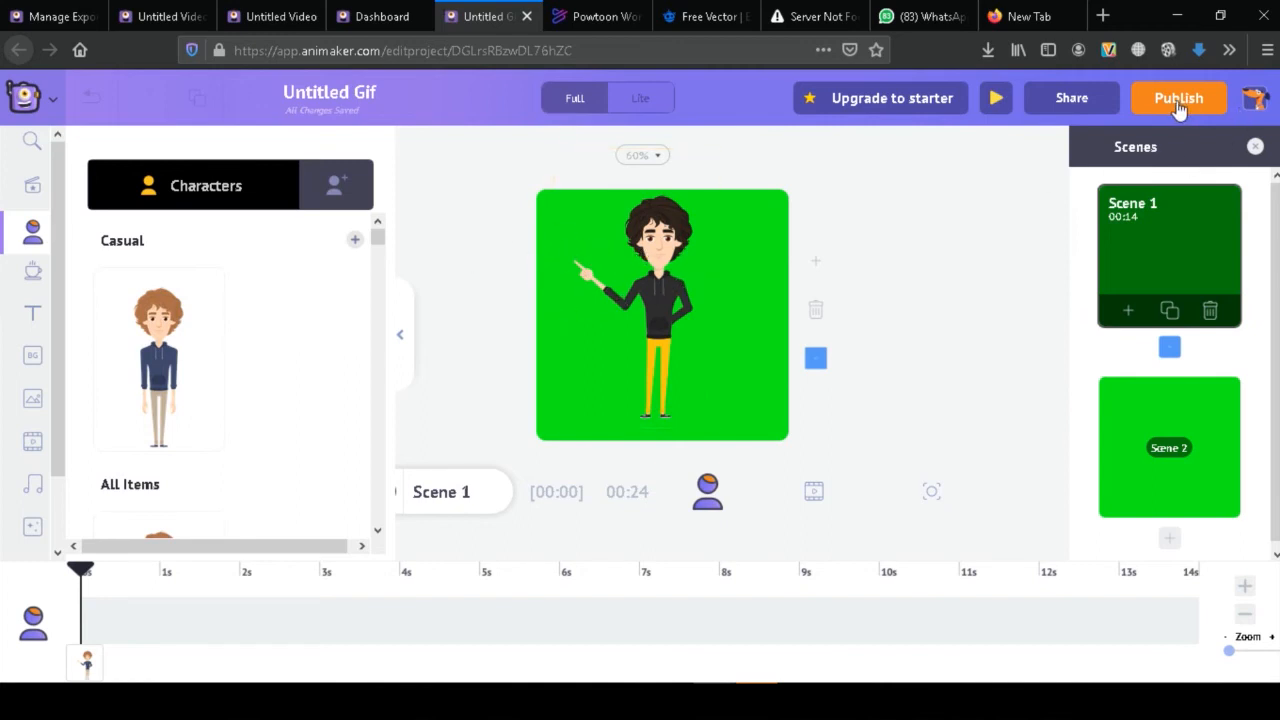
- Review the Manage Exports list and the other open Animaker projects, and return to the Untitled Gif project
click(52, 100)
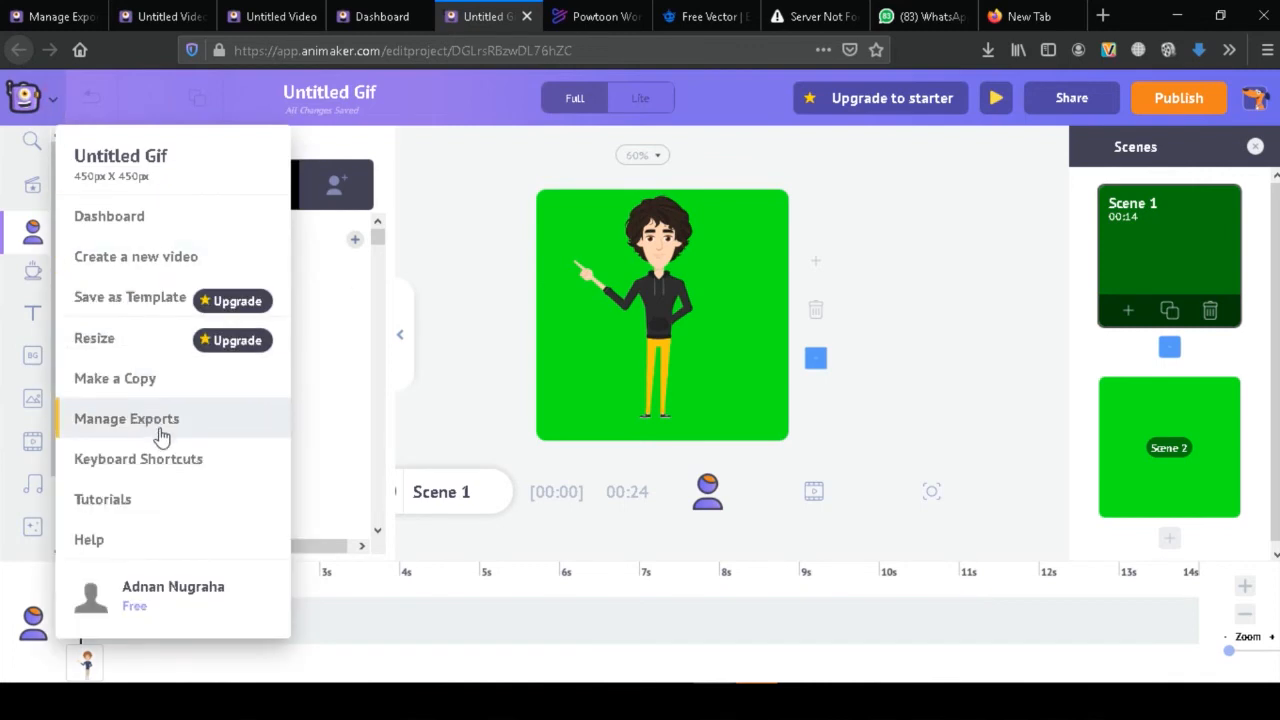
click(62, 18)
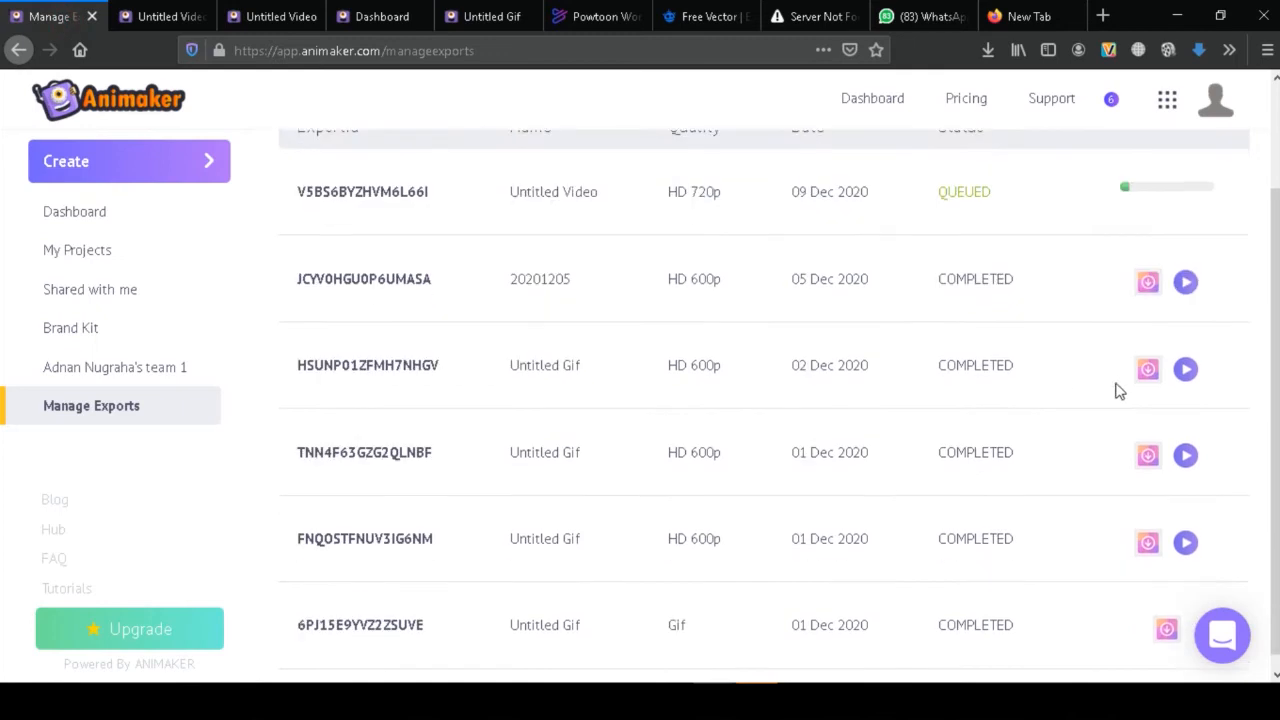
scroll(1118, 390, down, 1)
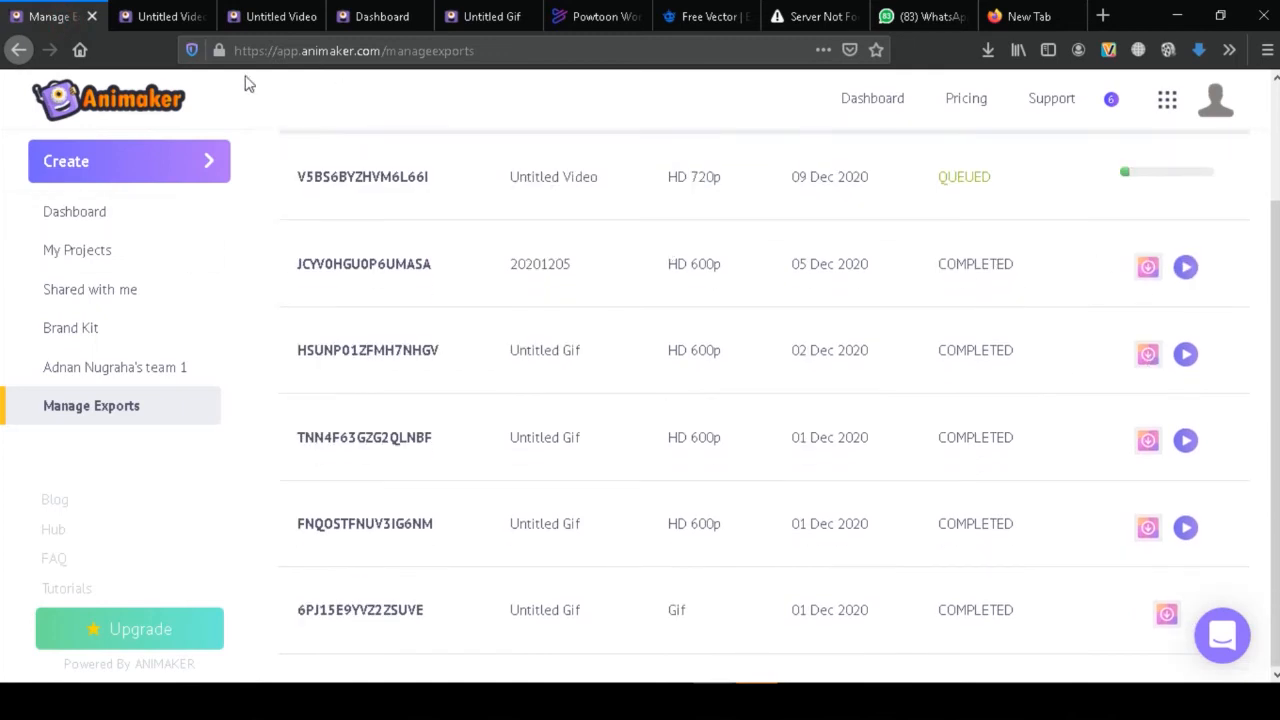
click(145, 17)
click(275, 17)
click(380, 17)
click(486, 17)
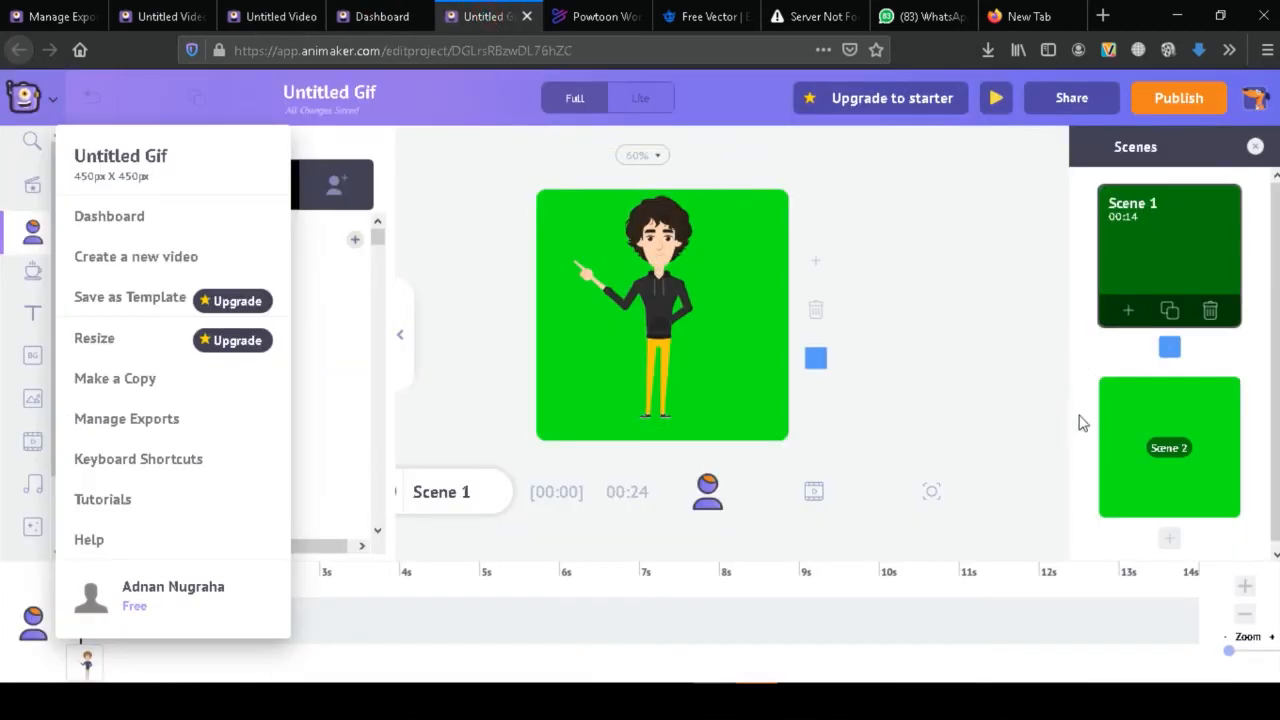
- Duplicate Scene 2 of the Untitled Gif project and give the copy's character the action with both hands raised to the head
click(1111, 434)
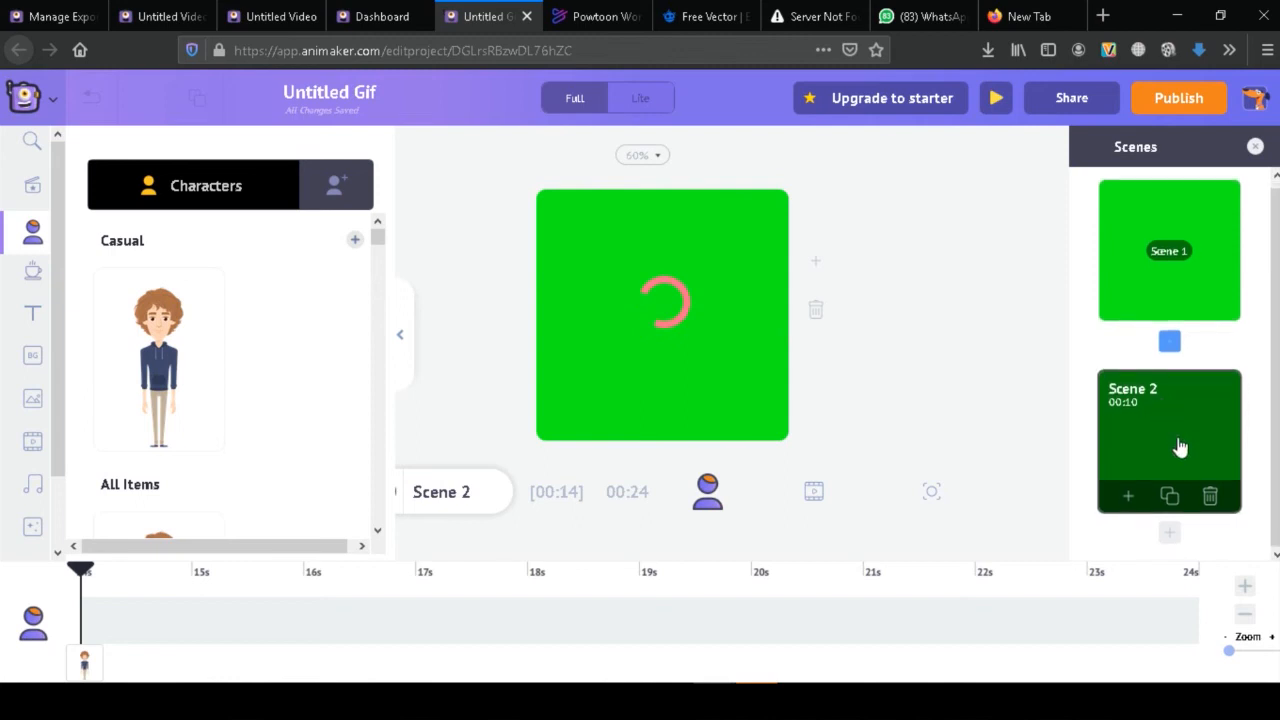
click(1170, 496)
click(665, 310)
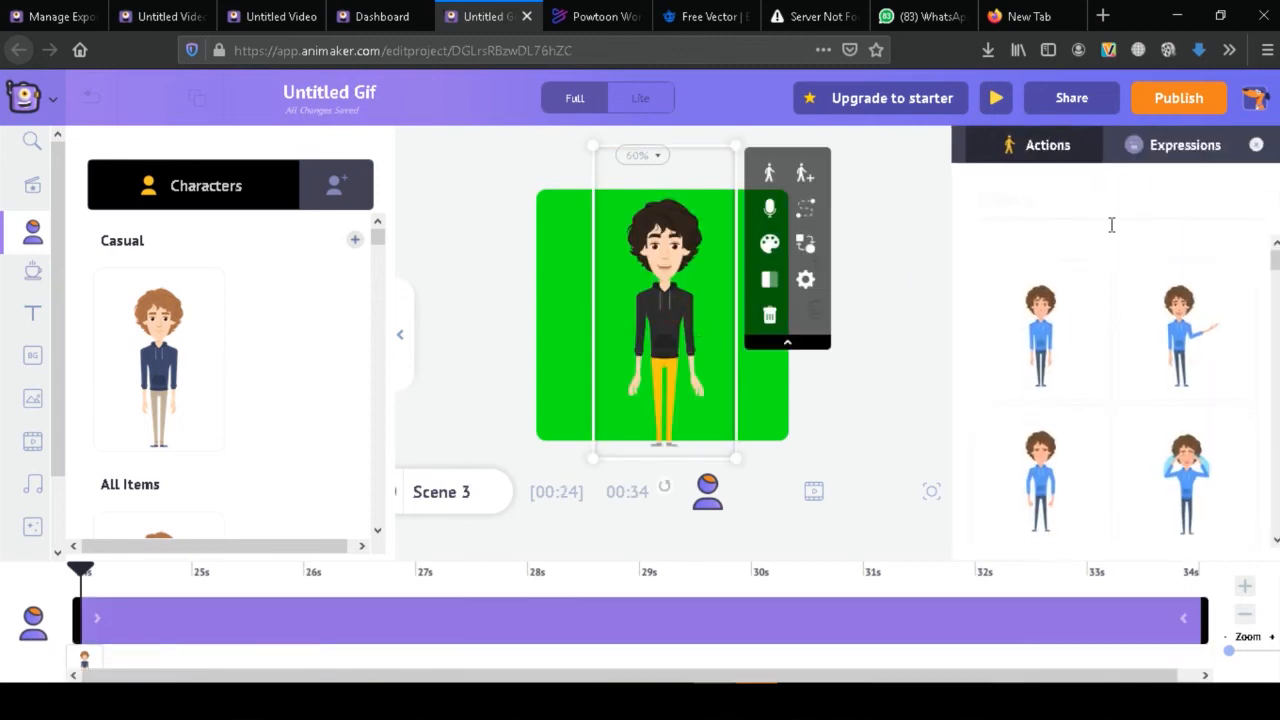
scroll(1129, 446, down, 3)
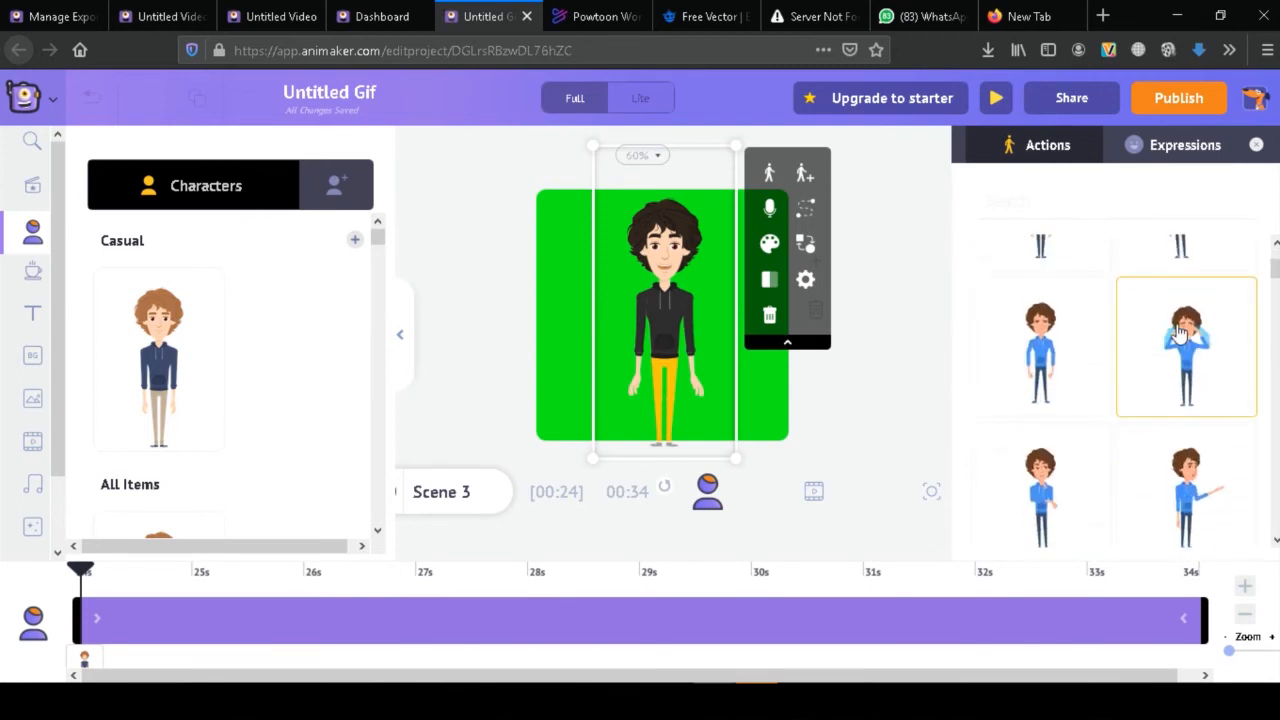
click(1216, 440)
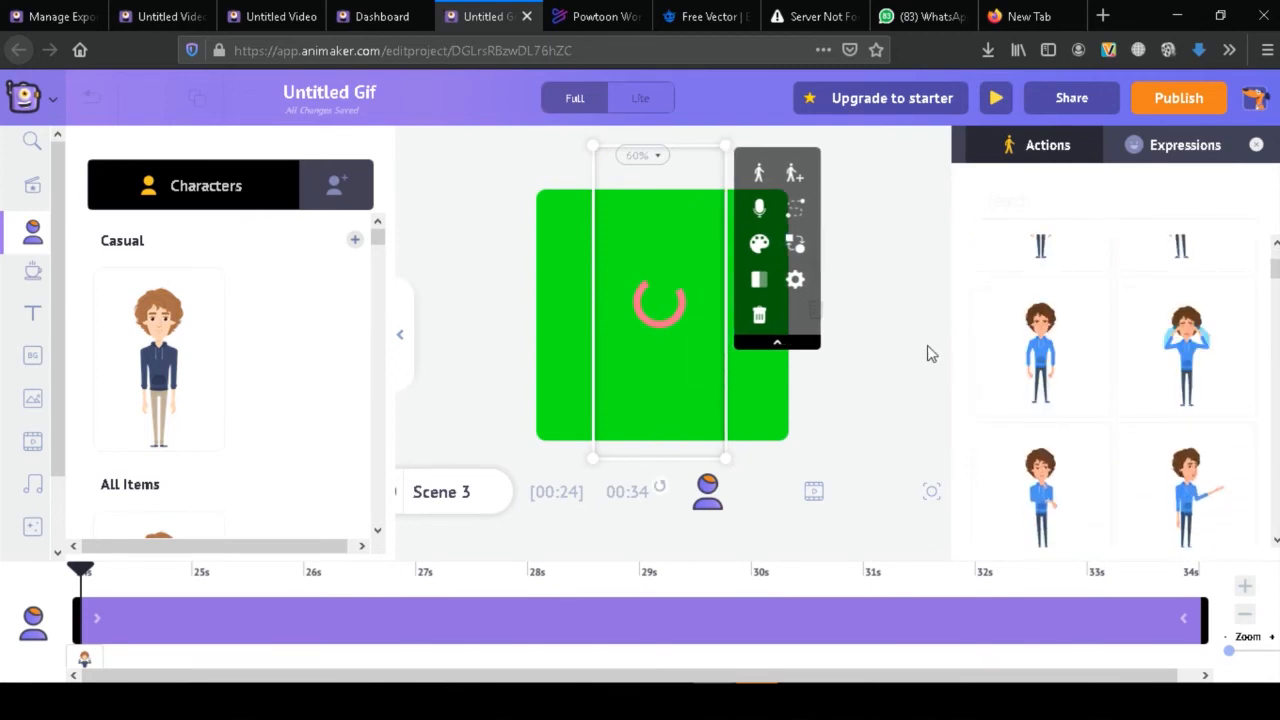
click(999, 341)
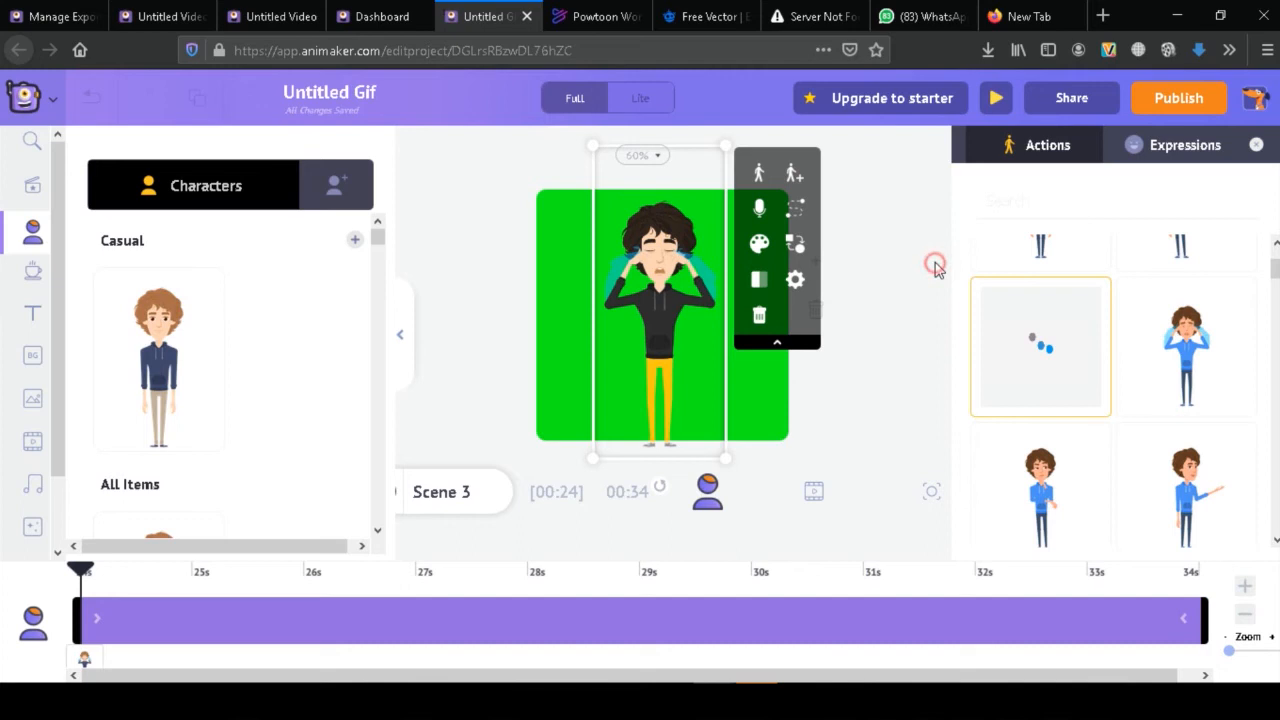
click(934, 266)
- Review the project's scene list and its publishing options, and go back to the Manage Exports page
scroll(1168, 365, down, 1)
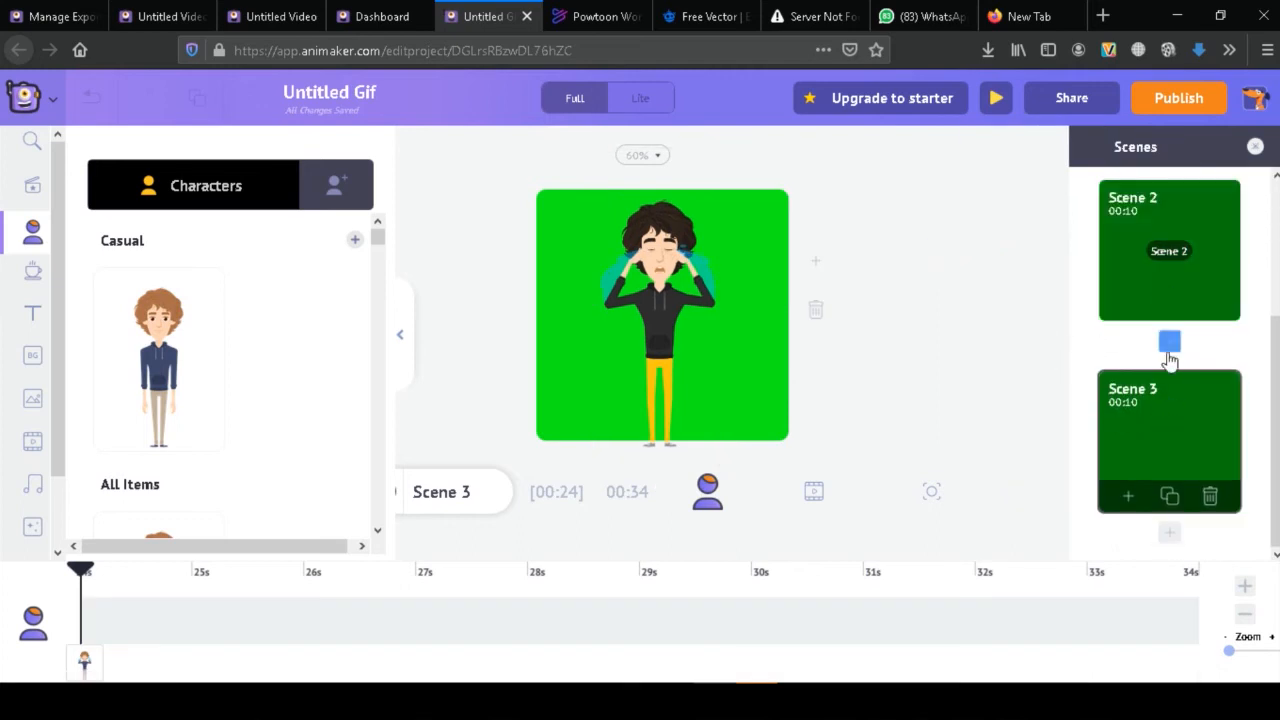
scroll(1136, 404, up, 1)
scroll(1136, 404, up, 2)
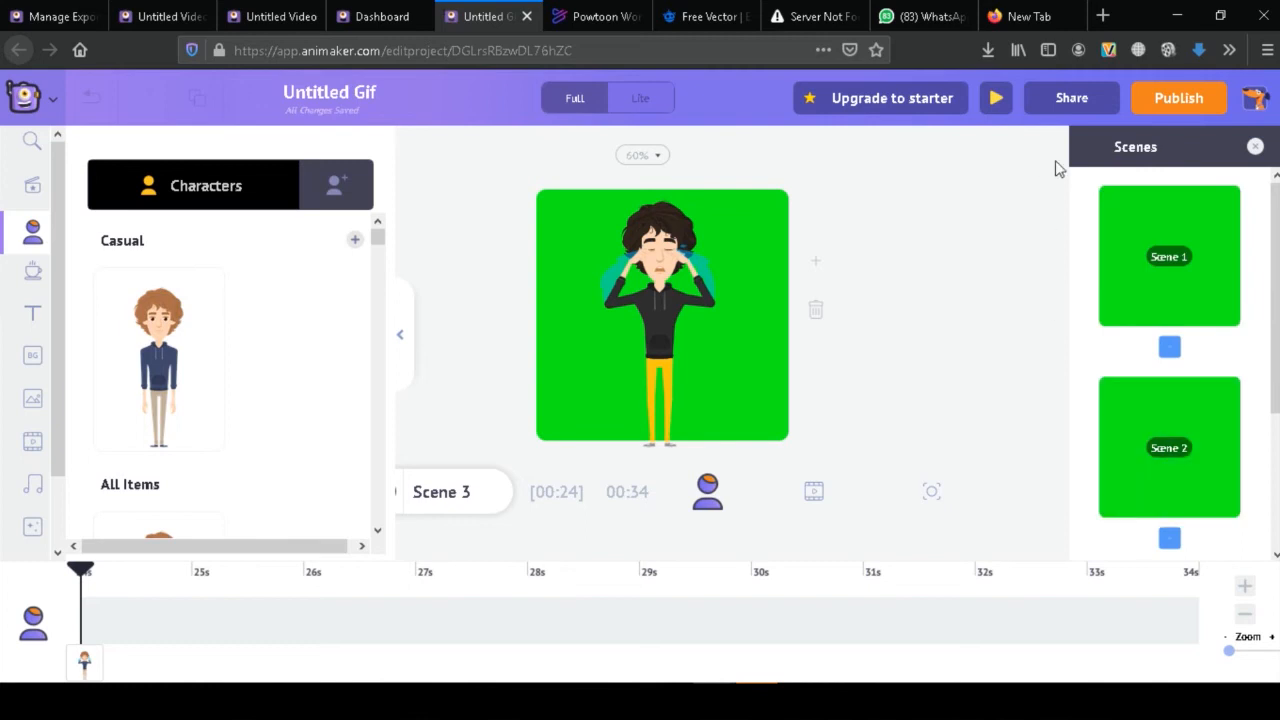
click(1207, 104)
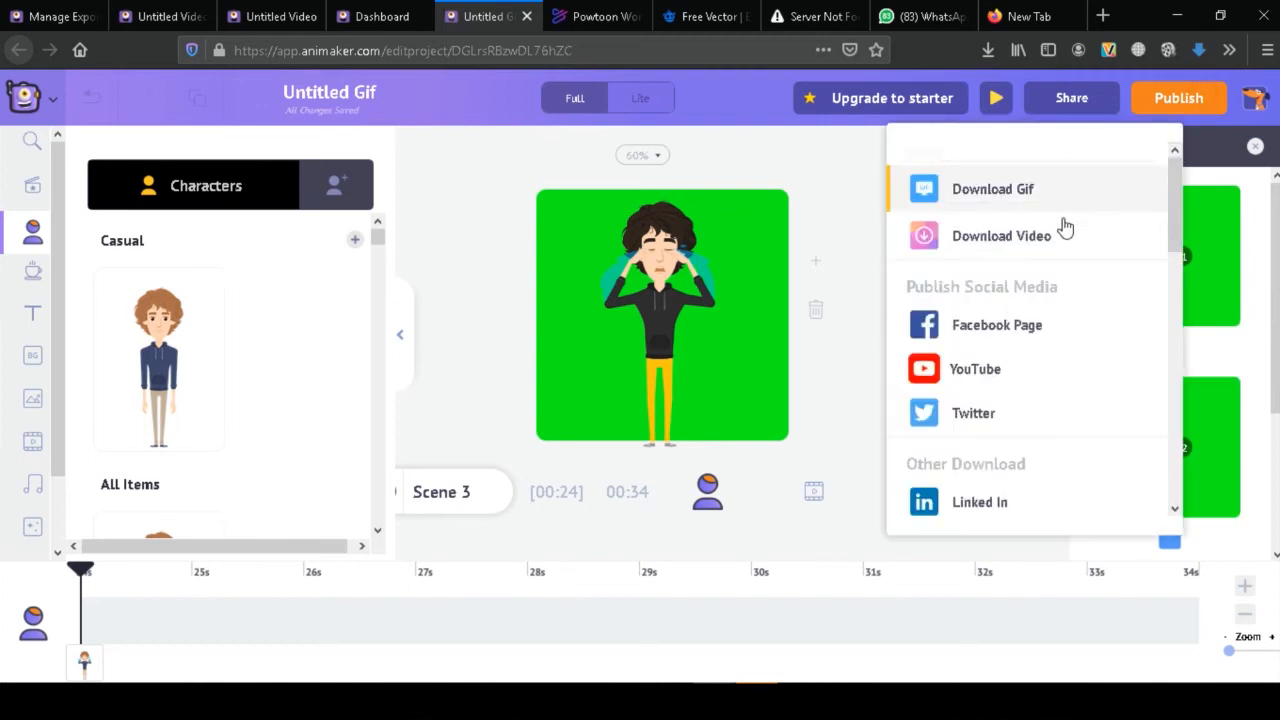
click(66, 17)
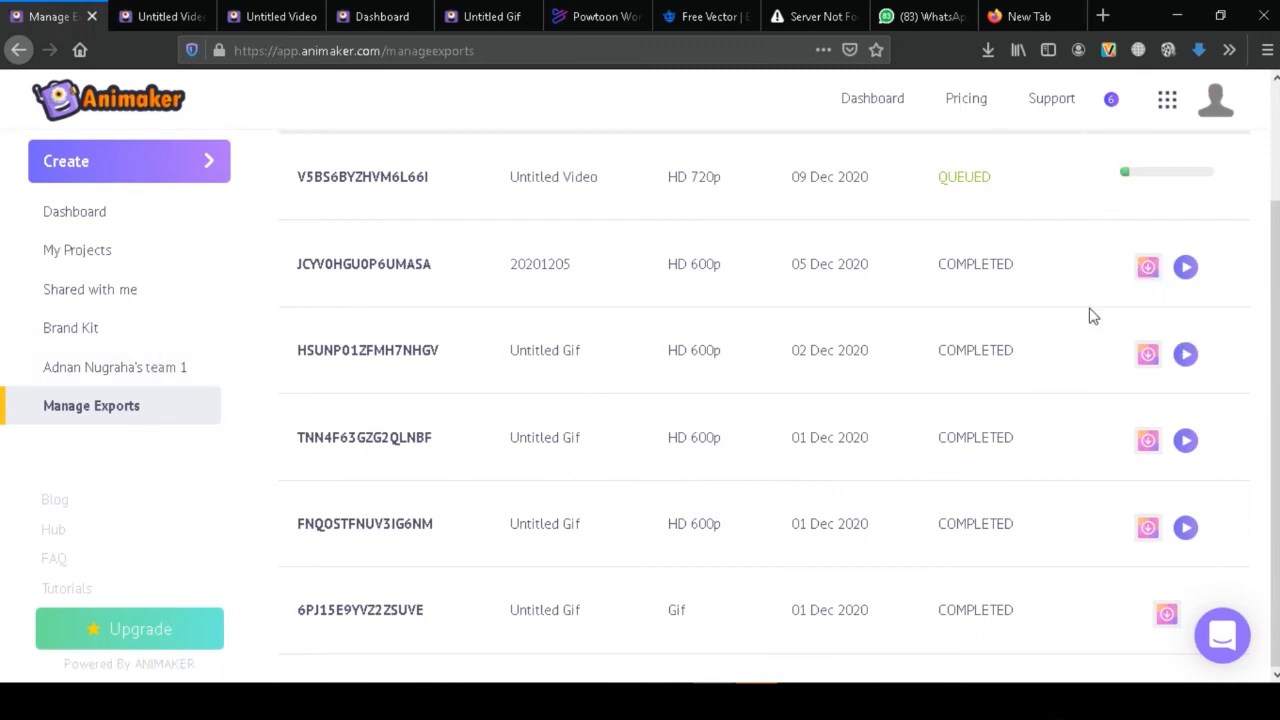
- Locate the downloaded JCYV0HGU0P6UMASA.mp4 in the Downloads folder and load it into Premiere Pro
click(988, 50)
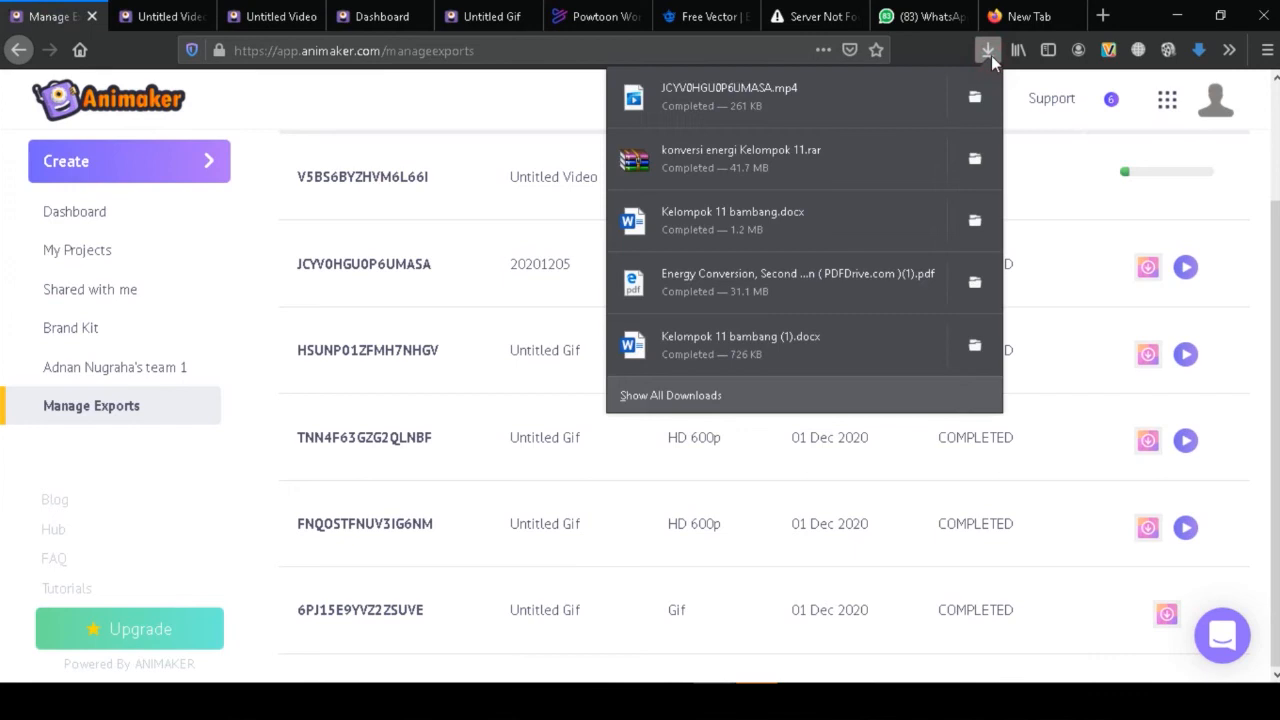
click(990, 115)
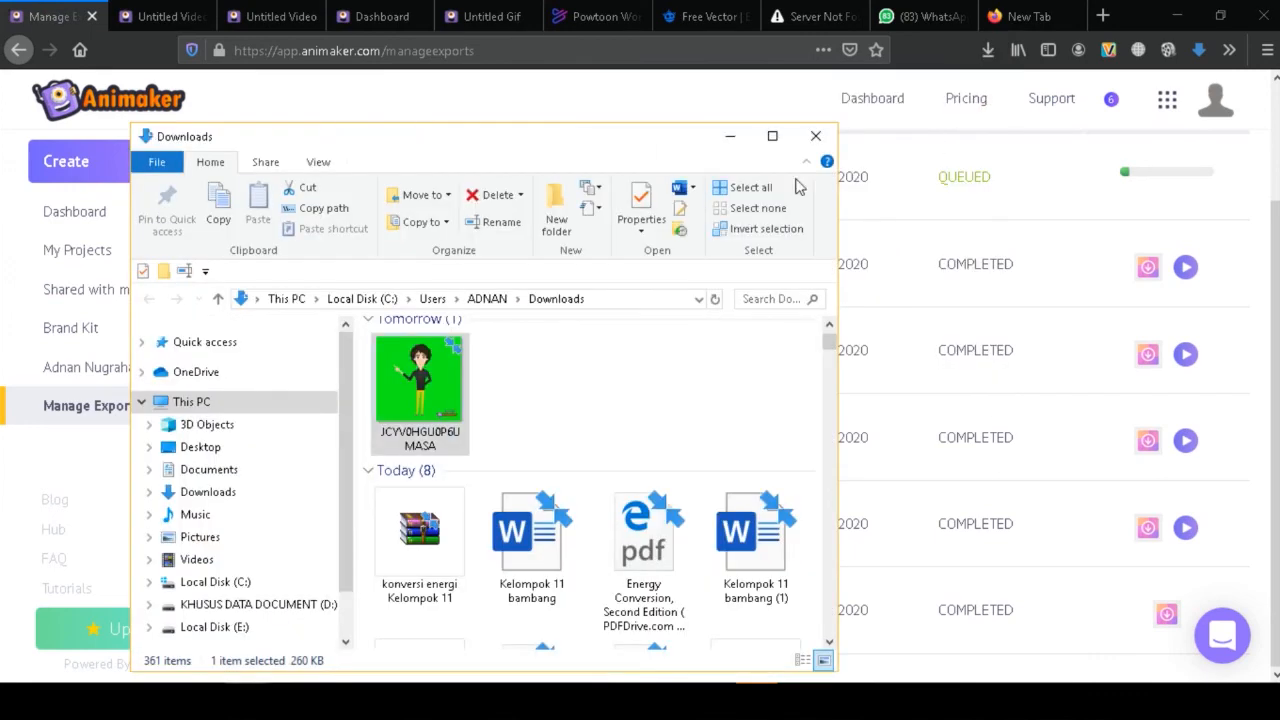
drag(400, 399, 186, 236)
key(alt+Tab)
key(alt+Tab)
key(alt+Tab)
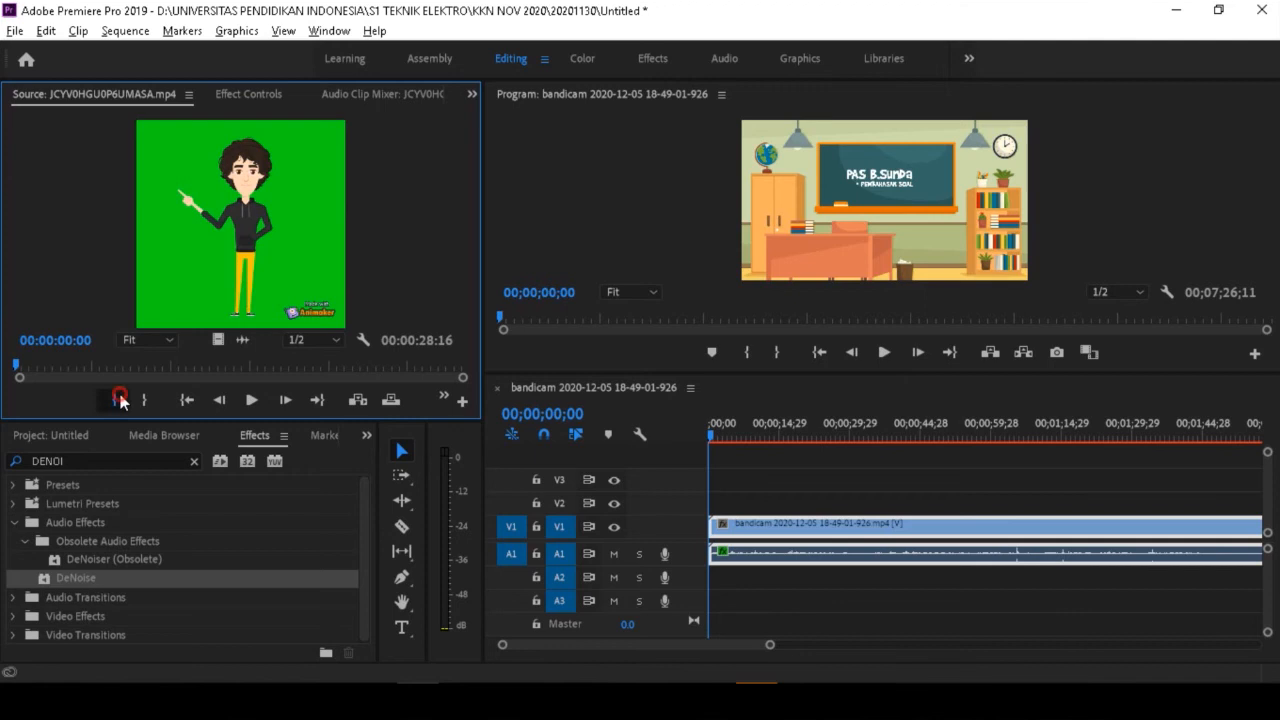
- Mark the source clip from 00:00:00:00 to 00:00:08:25 and place only its video on track V3 at the start of the sequence
click(118, 399)
mouse_move(15, 369)
mouse_down()
mouse_move(292, 390)
mouse_move(308, 380)
mouse_move(126, 373)
mouse_move(151, 370)
mouse_up()
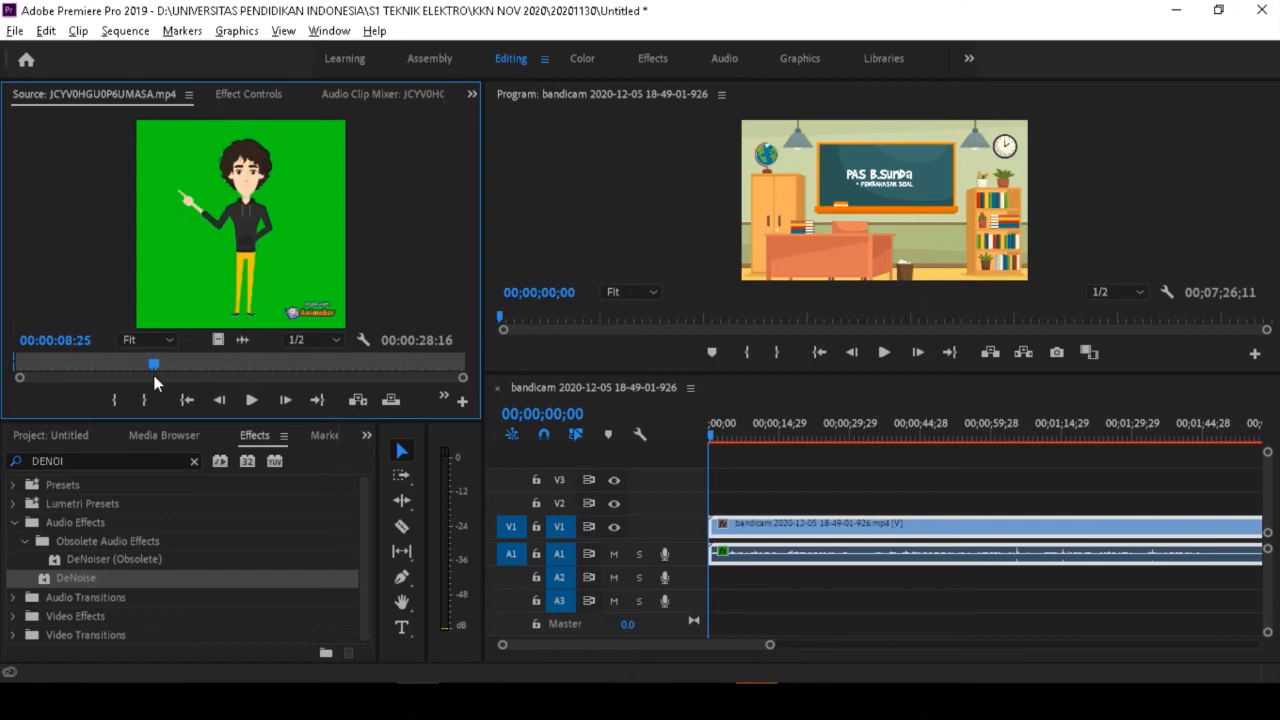
click(144, 399)
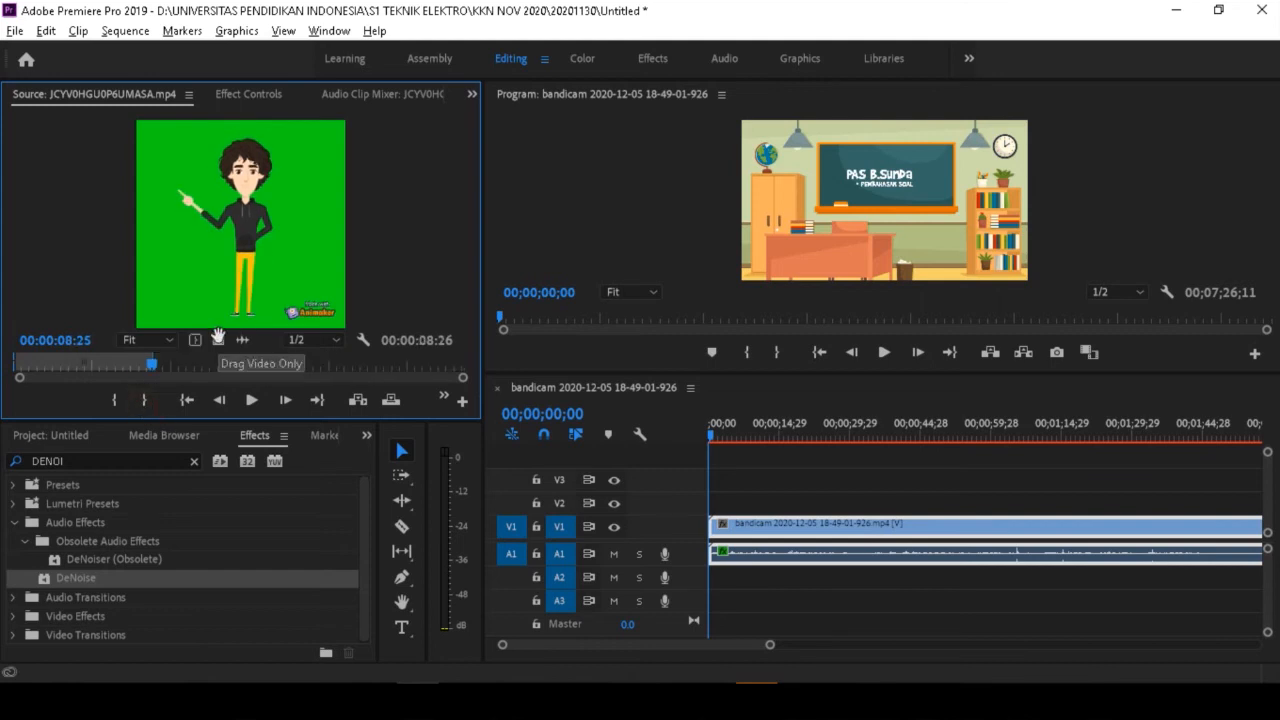
drag(226, 341, 720, 478)
- Set the green-screen clip's scale to 270 and shift the character down and slightly to the right in the frame
drag(715, 431, 722, 432)
click(735, 482)
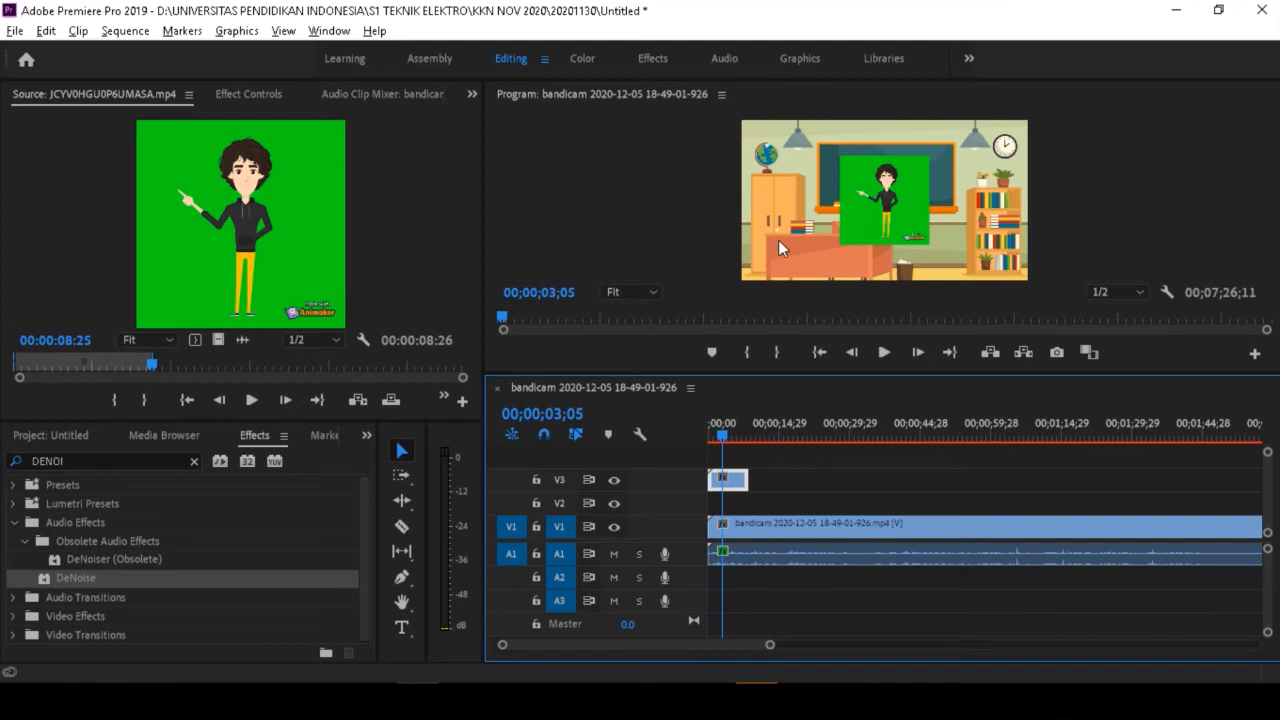
click(240, 95)
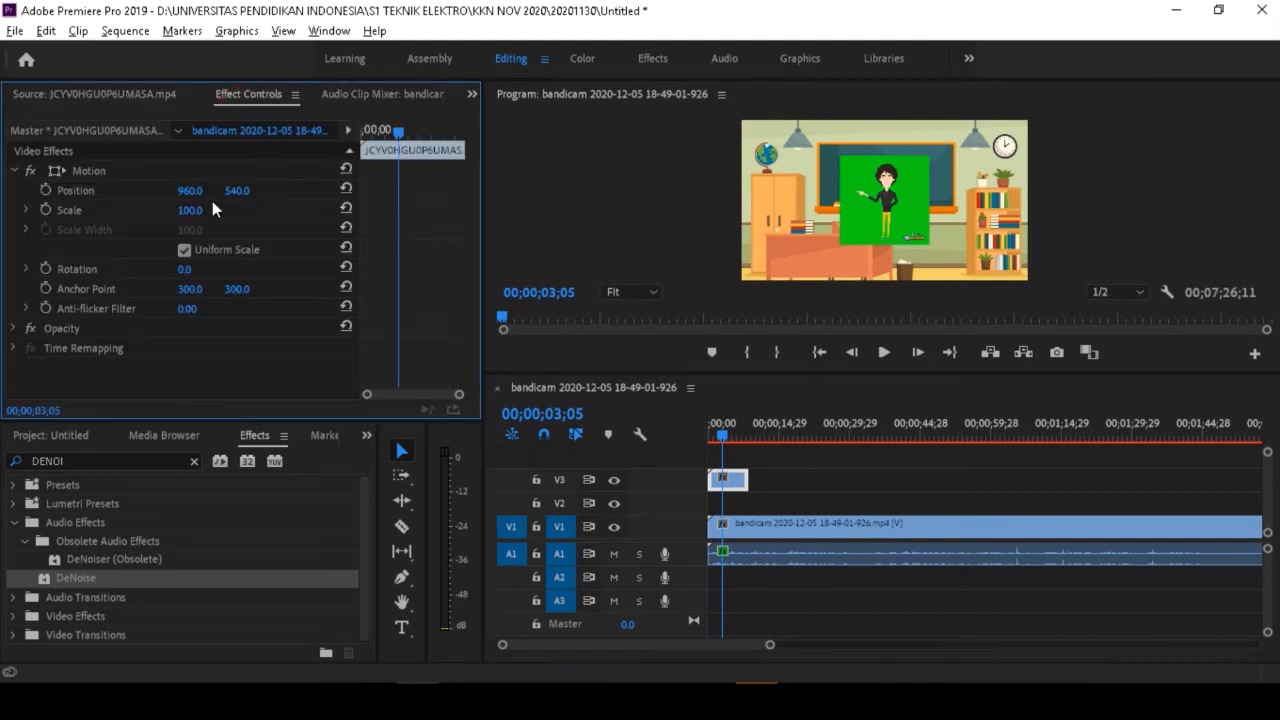
drag(187, 217, 360, 217)
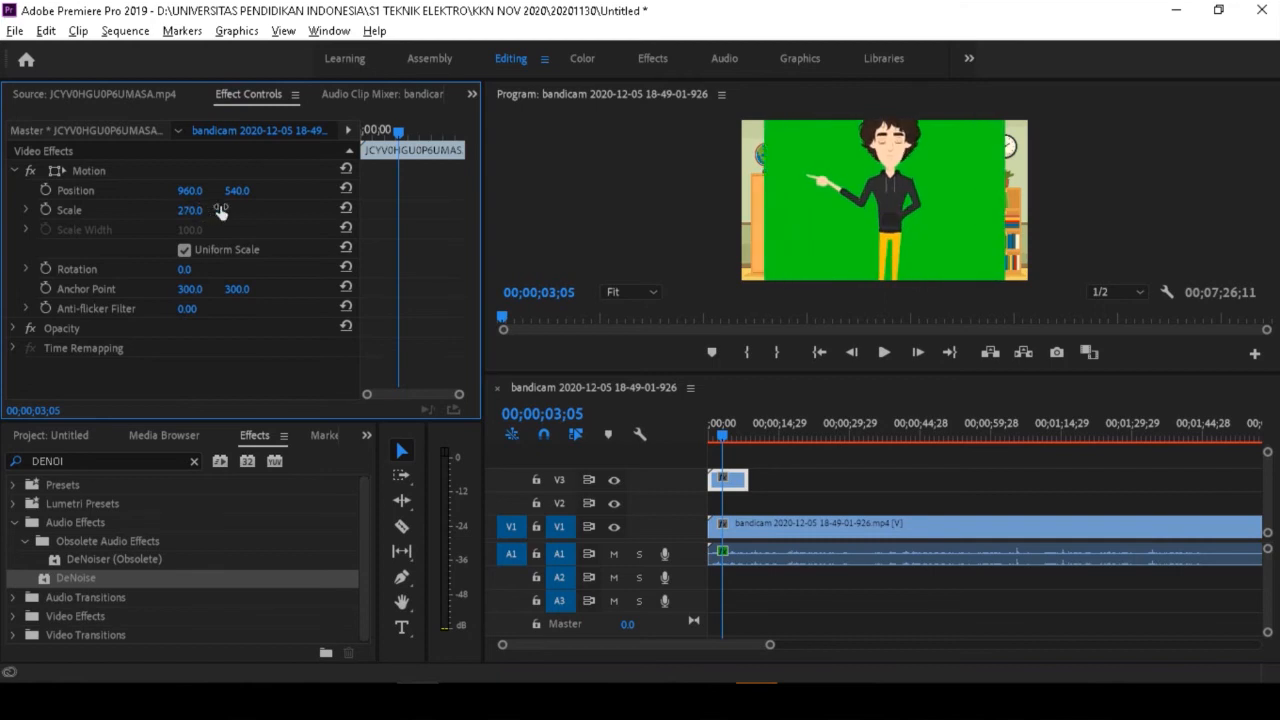
drag(263, 192, 475, 192)
drag(185, 195, 196, 195)
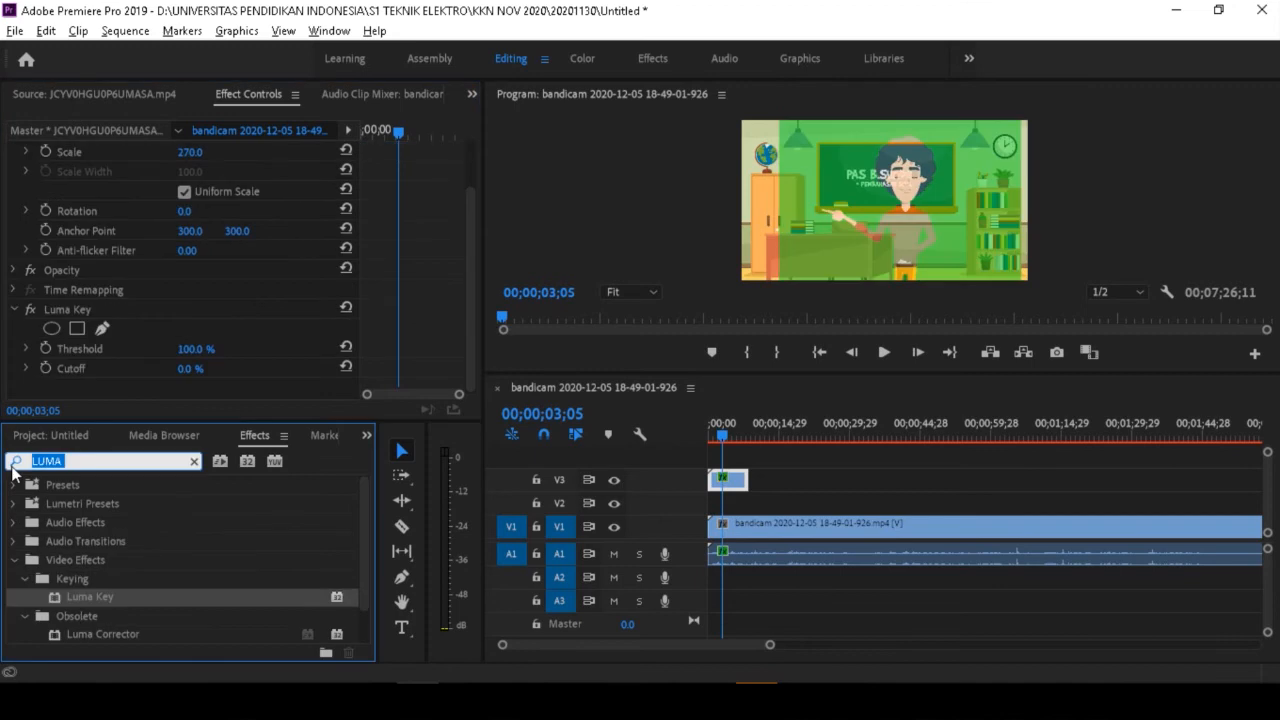
- Search the effects for KEYIN and apply Ultra Key to the character clip on V3
text(KE)
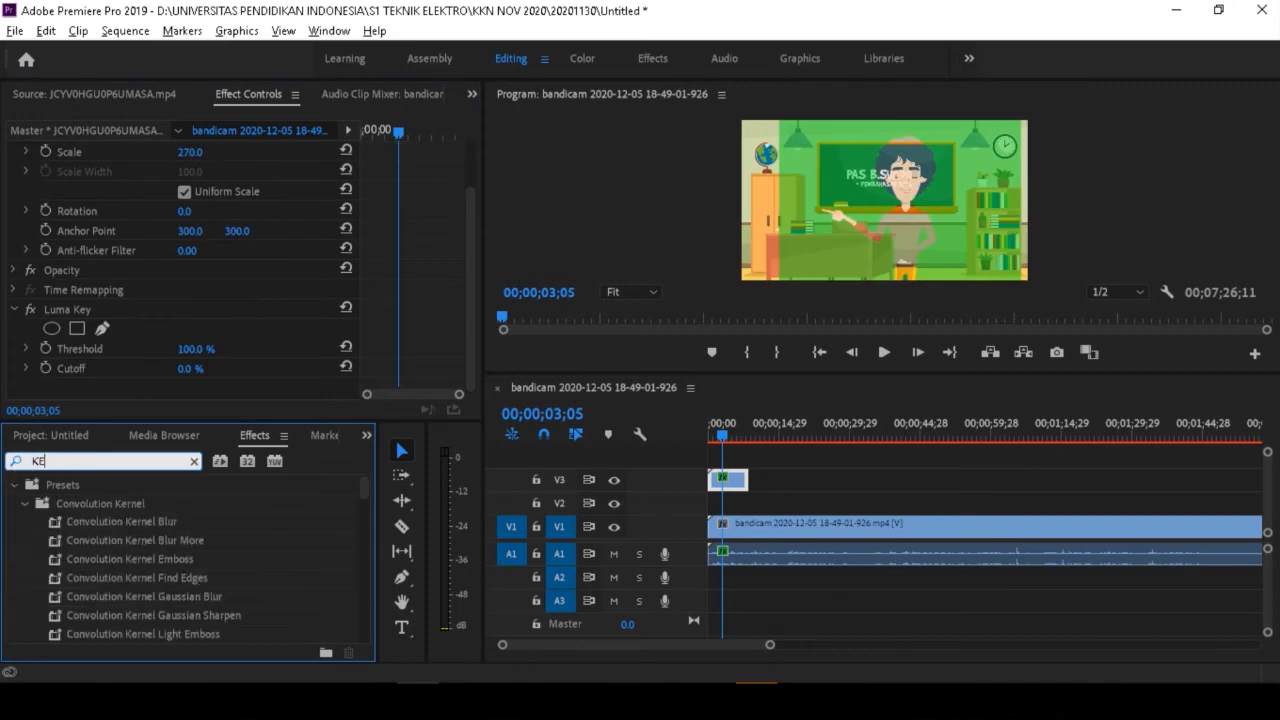
text(YIN)
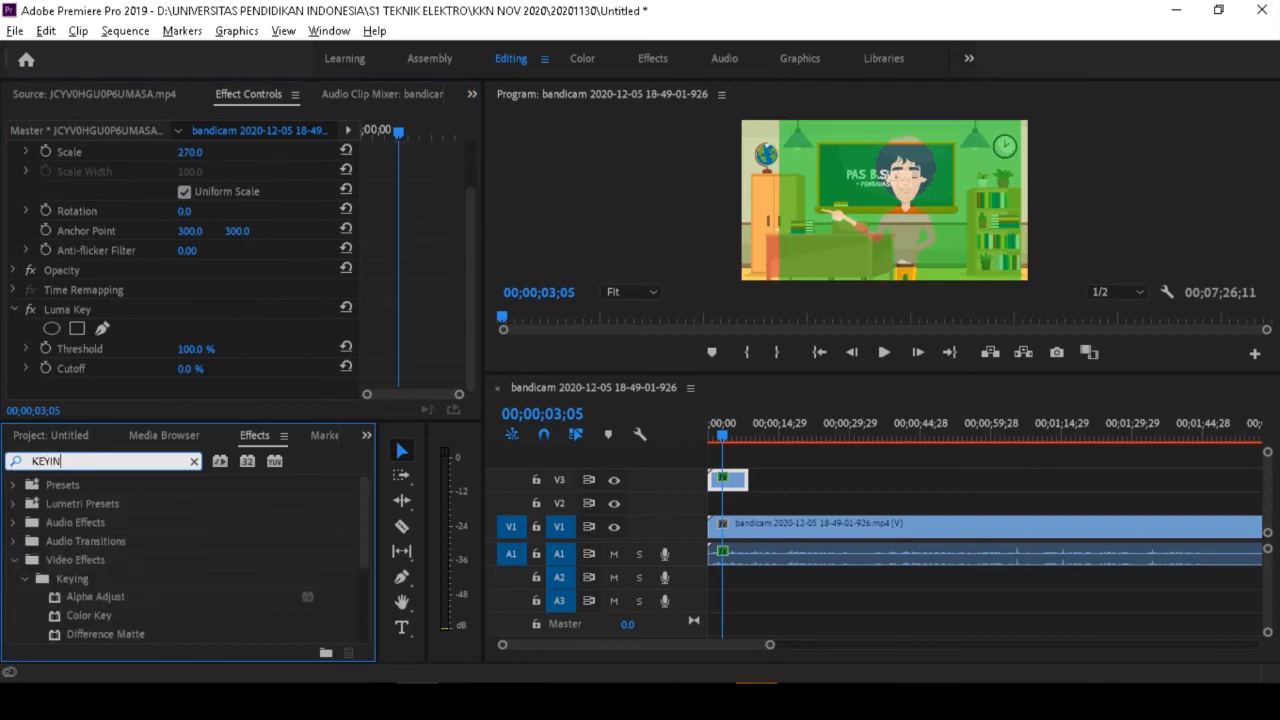
text(H)
key(BackSpace)
scroll(100, 596, down, 2)
scroll(116, 620, down, 2)
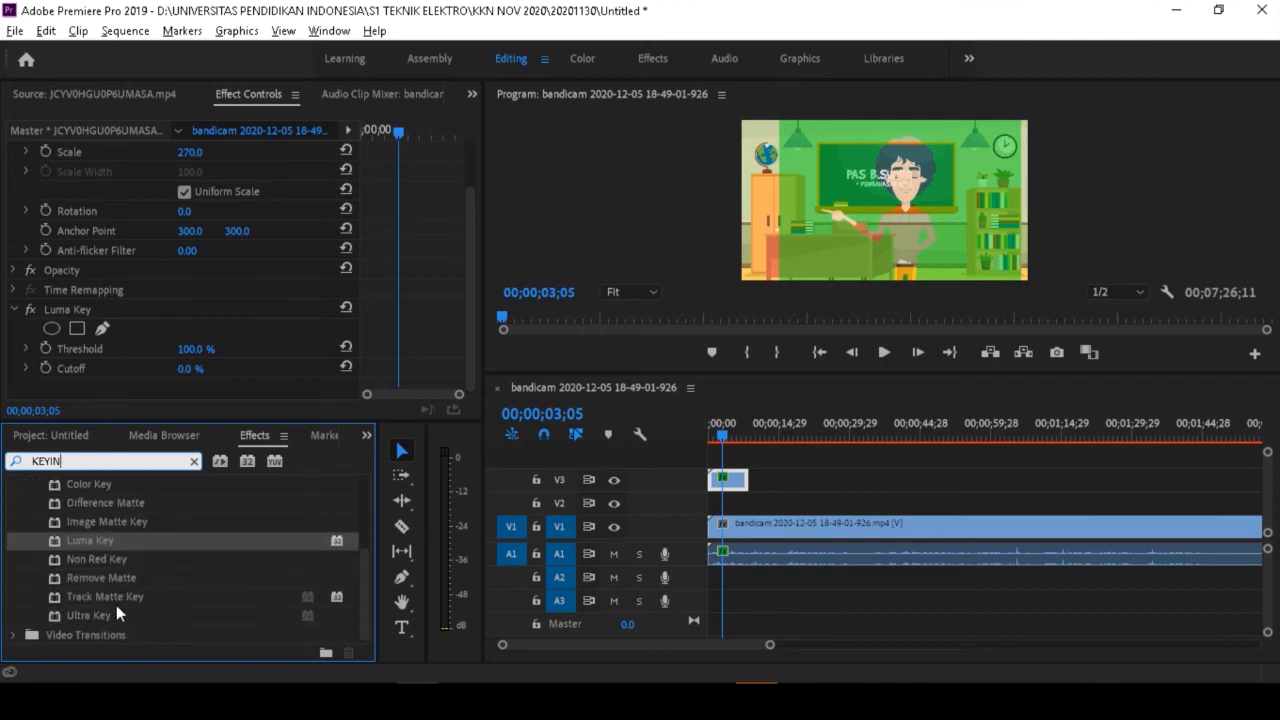
click(106, 617)
drag(121, 510, 193, 382)
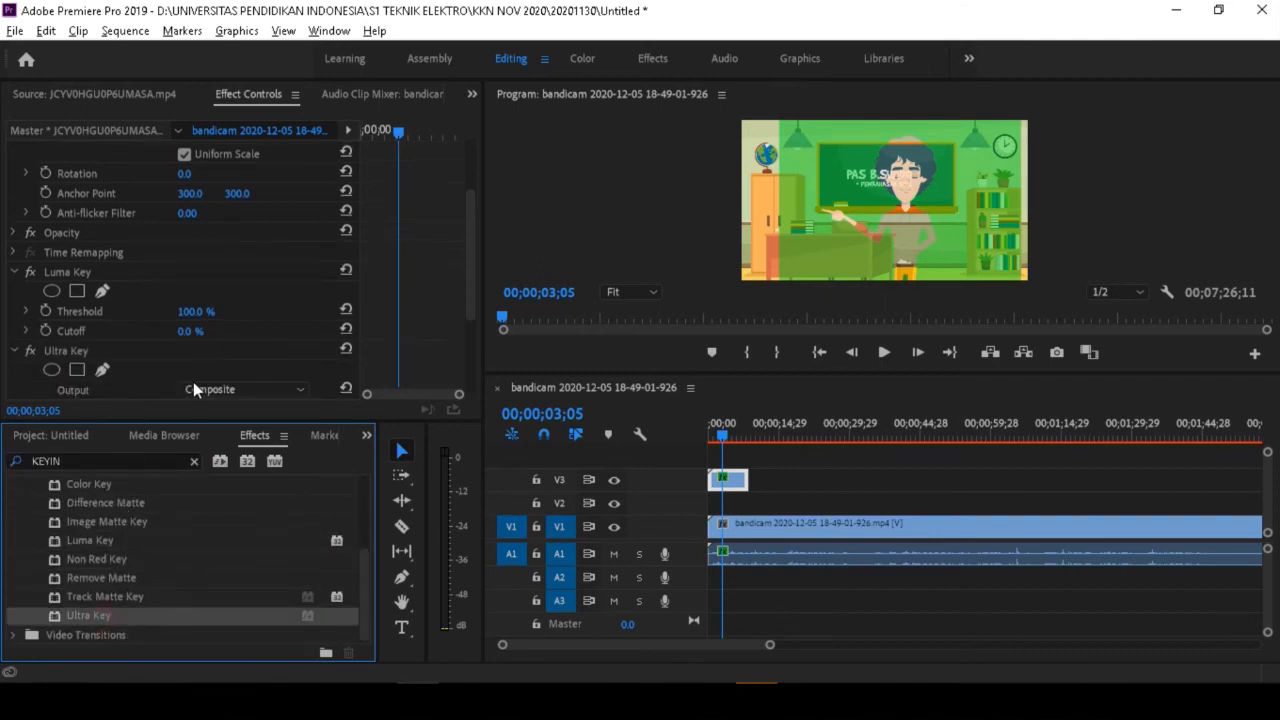
- Remove the Luma Key effect from the clip and sample its green background as the Ultra Key color
click(80, 186)
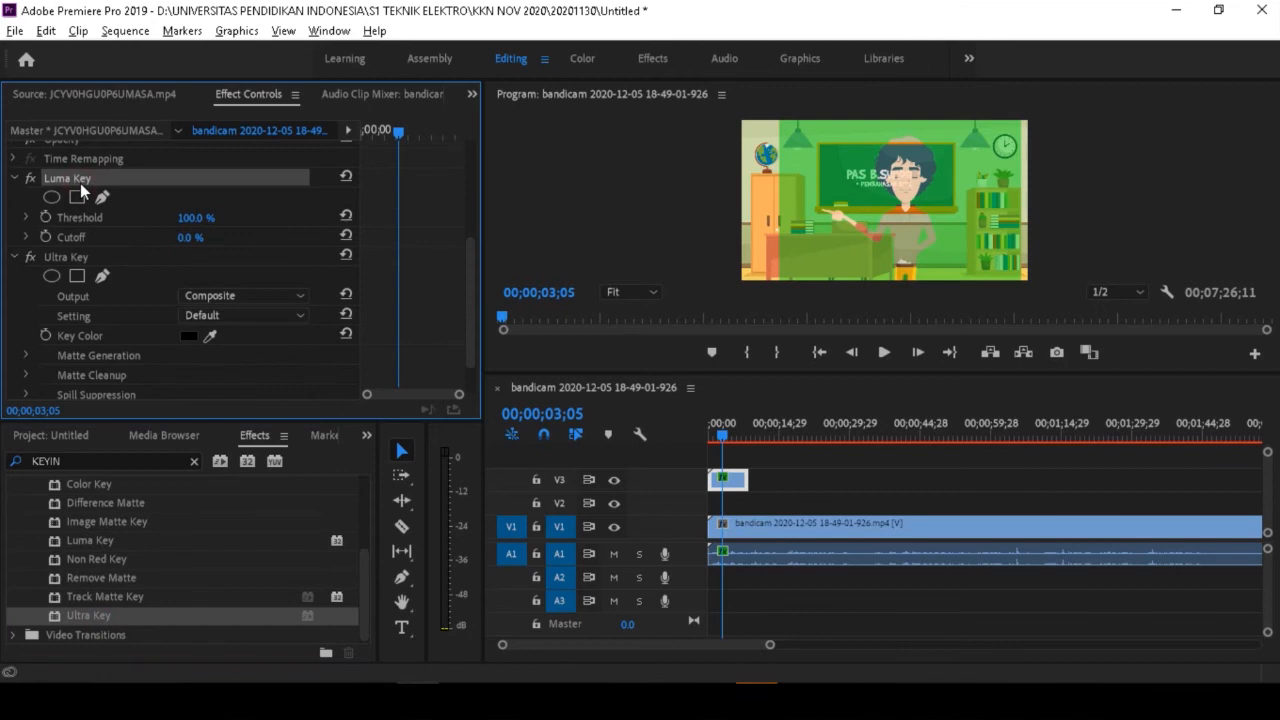
key(Delete)
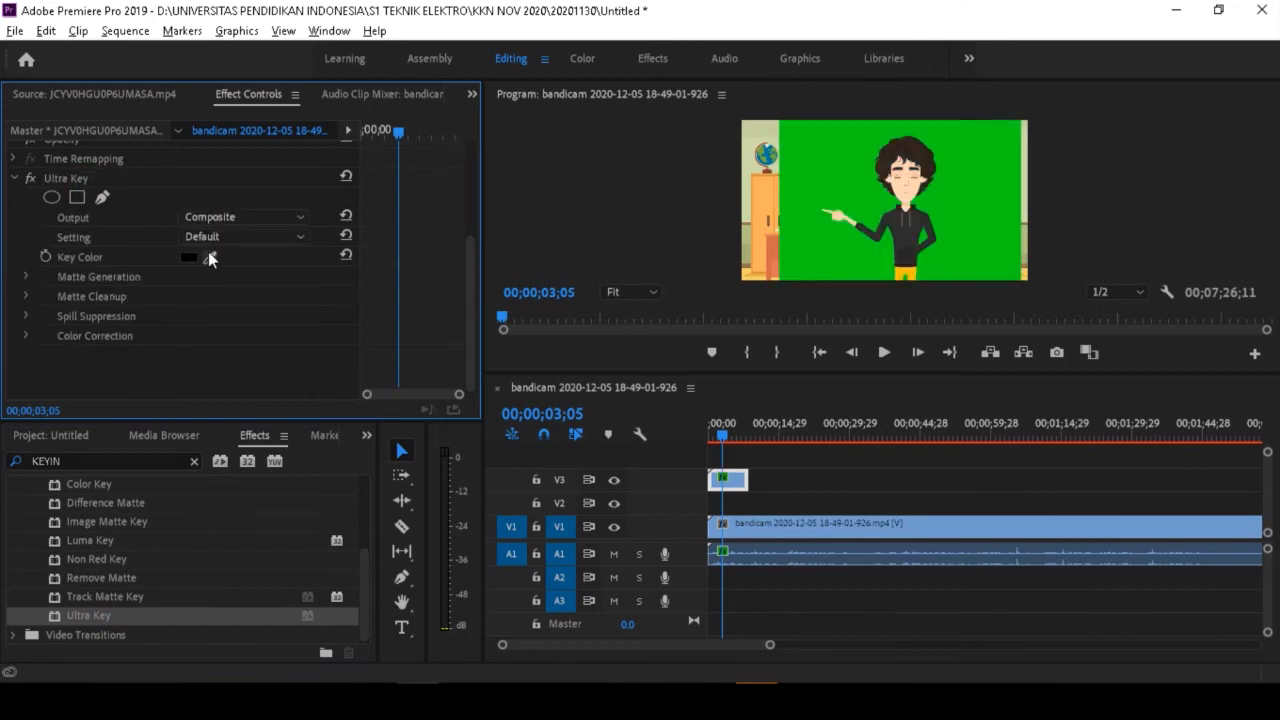
click(846, 157)
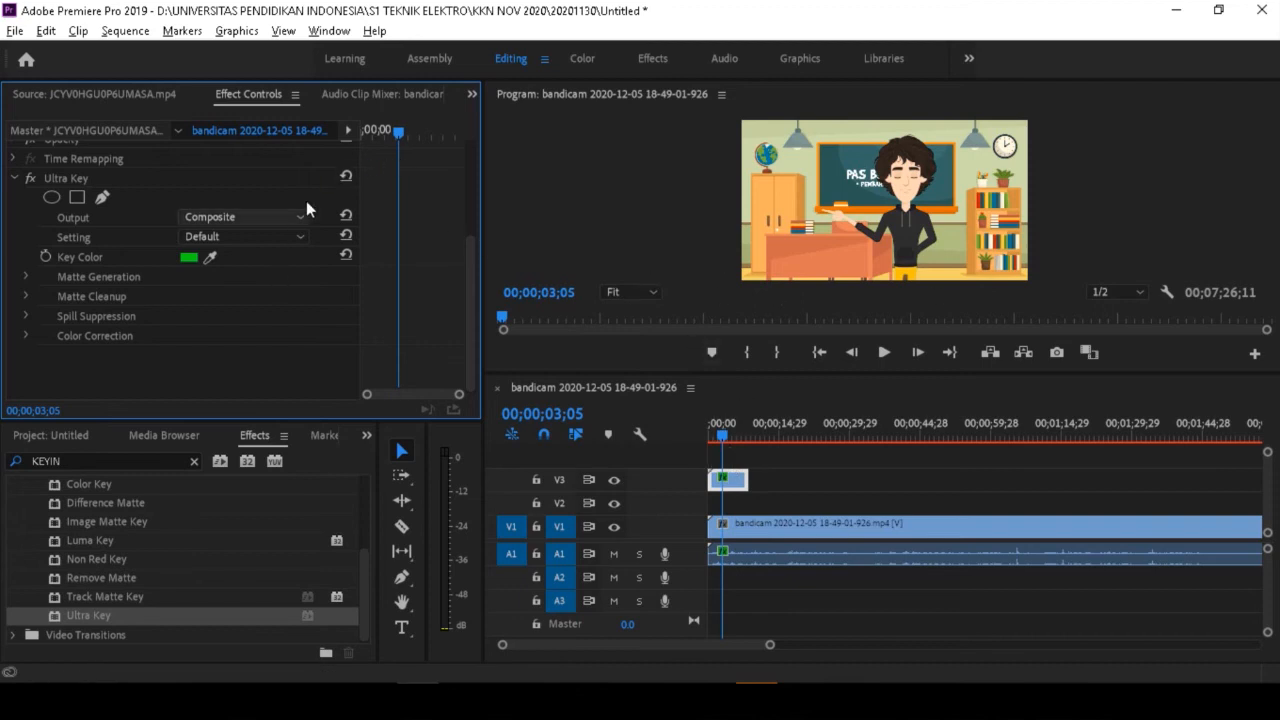
- Position the keyed character at 1607, 712 beside the blackboard and preview the sequence from the start to just beyond the clip
click(738, 479)
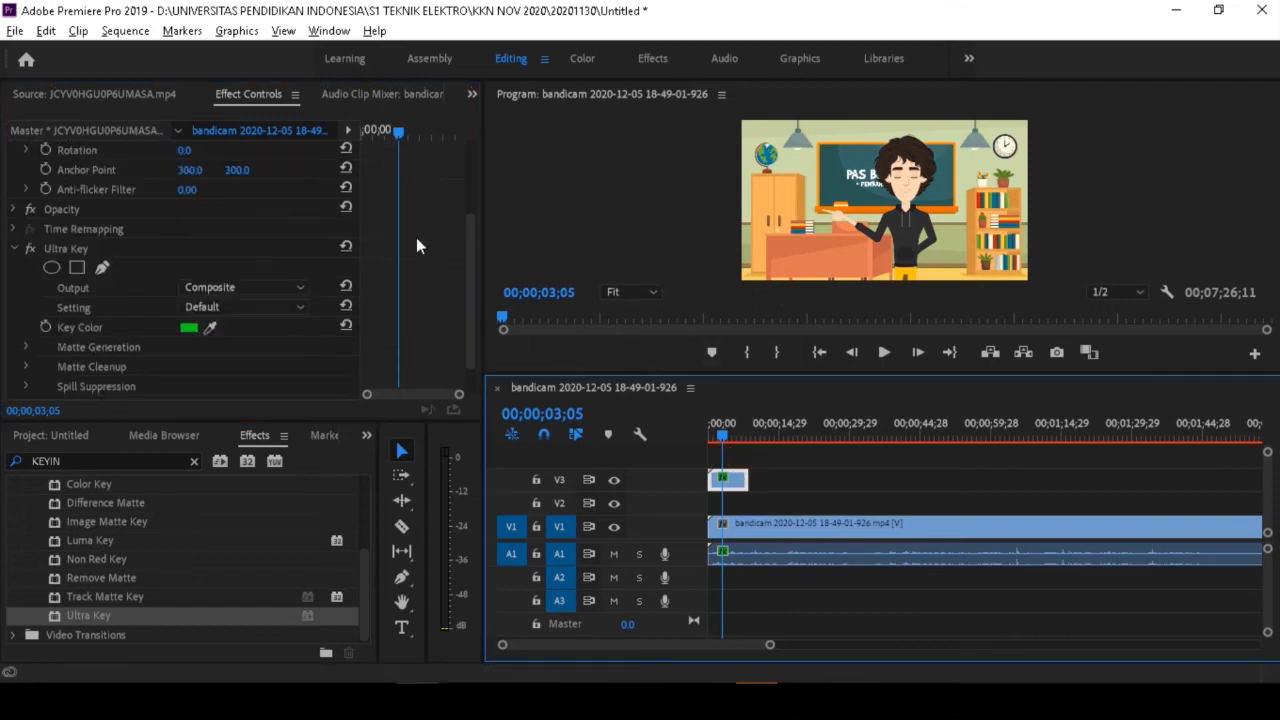
drag(244, 193, 735, 190)
drag(722, 442, 701, 435)
key(space)
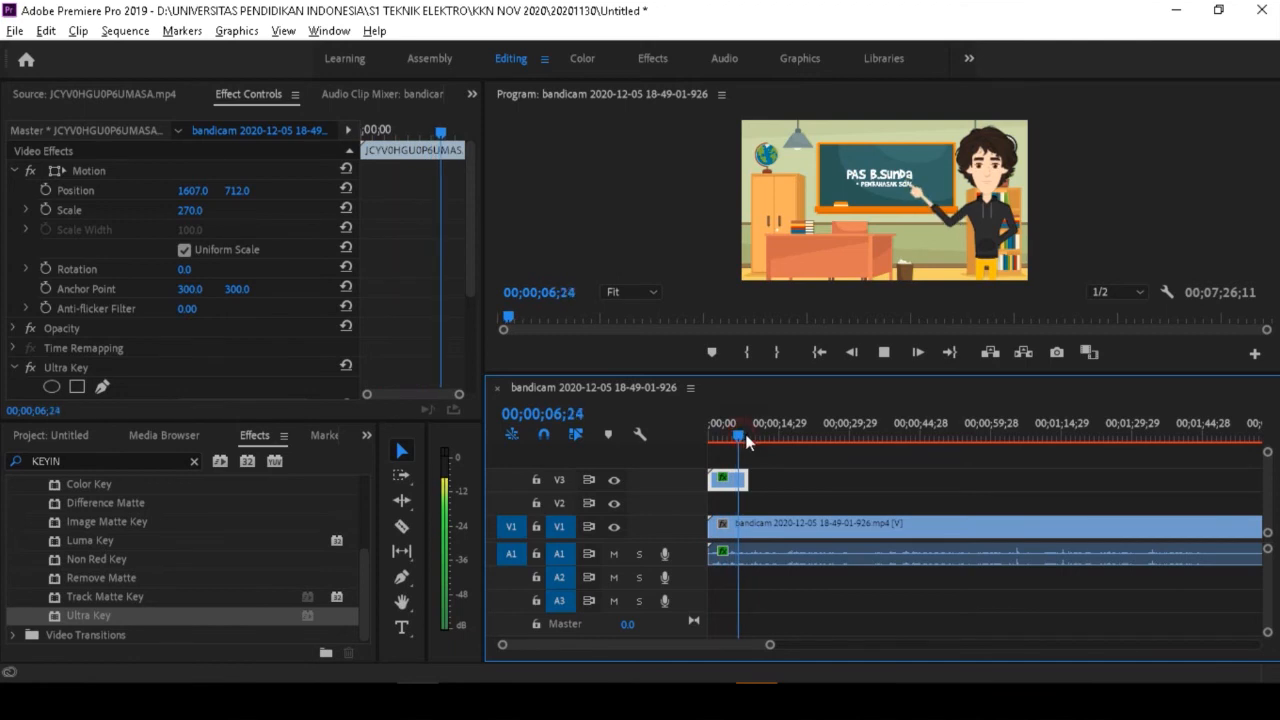
mouse_move(744, 435)
mouse_down()
mouse_move(755, 437)
mouse_move(733, 432)
mouse_move(767, 445)
mouse_up()
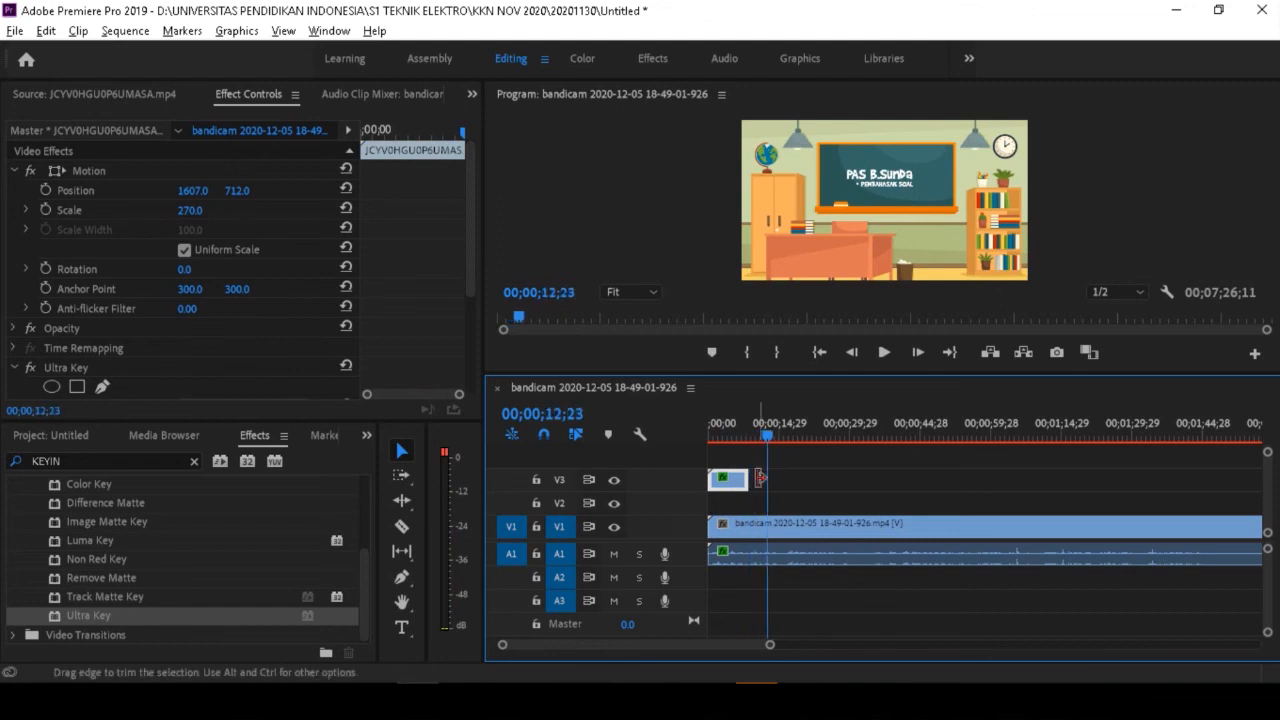
- Duplicate the keyed character clip along track V3 to make four consecutive clips without gaps
click(740, 486)
click(830, 450)
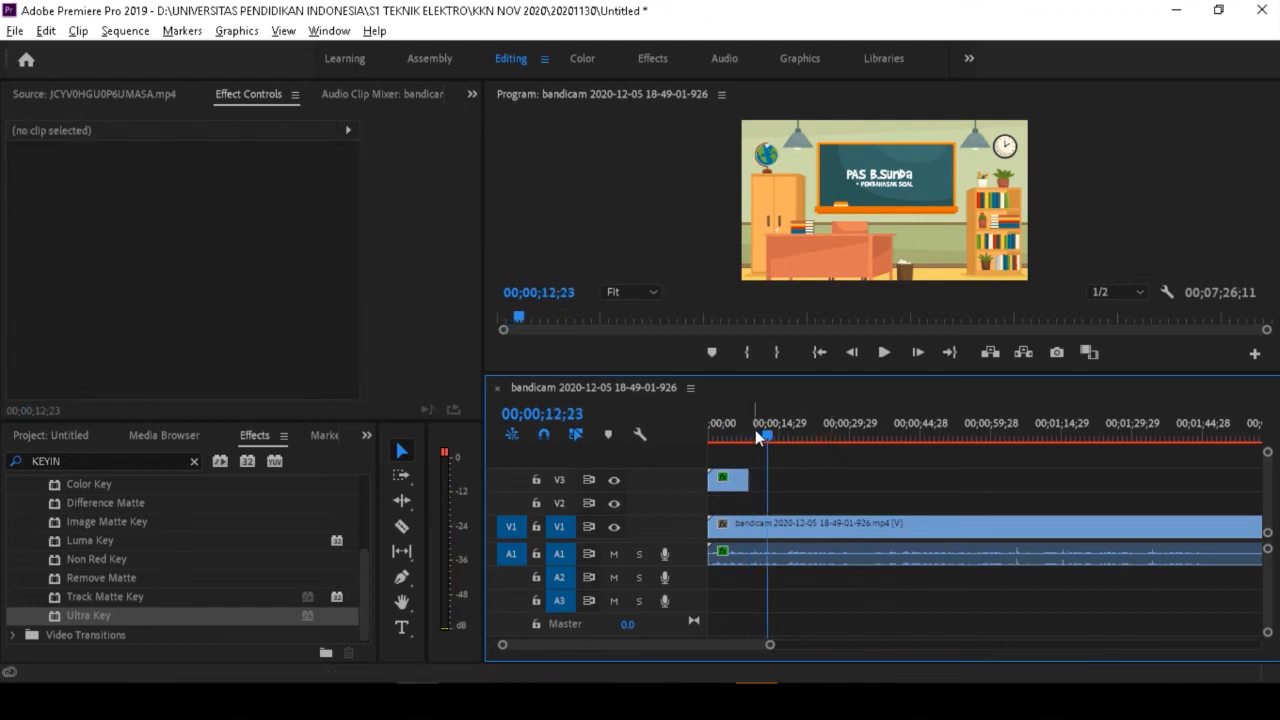
drag(757, 432, 684, 428)
click(736, 485)
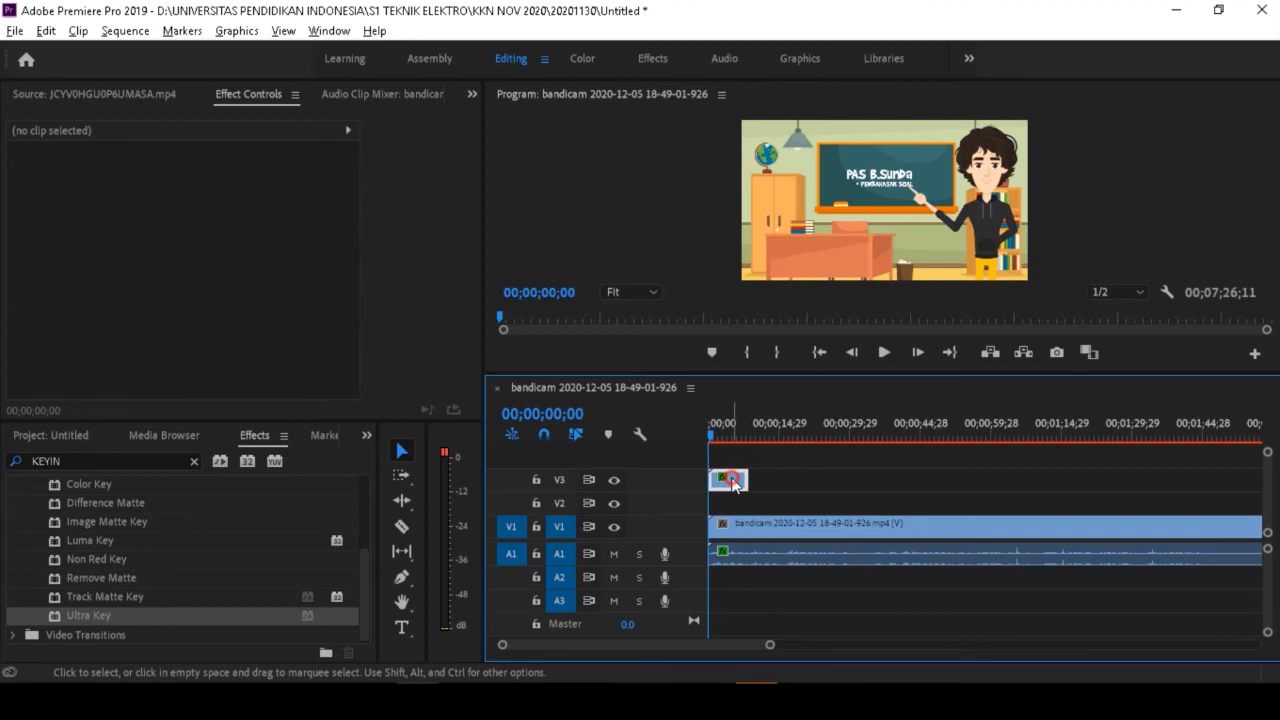
key(alt)
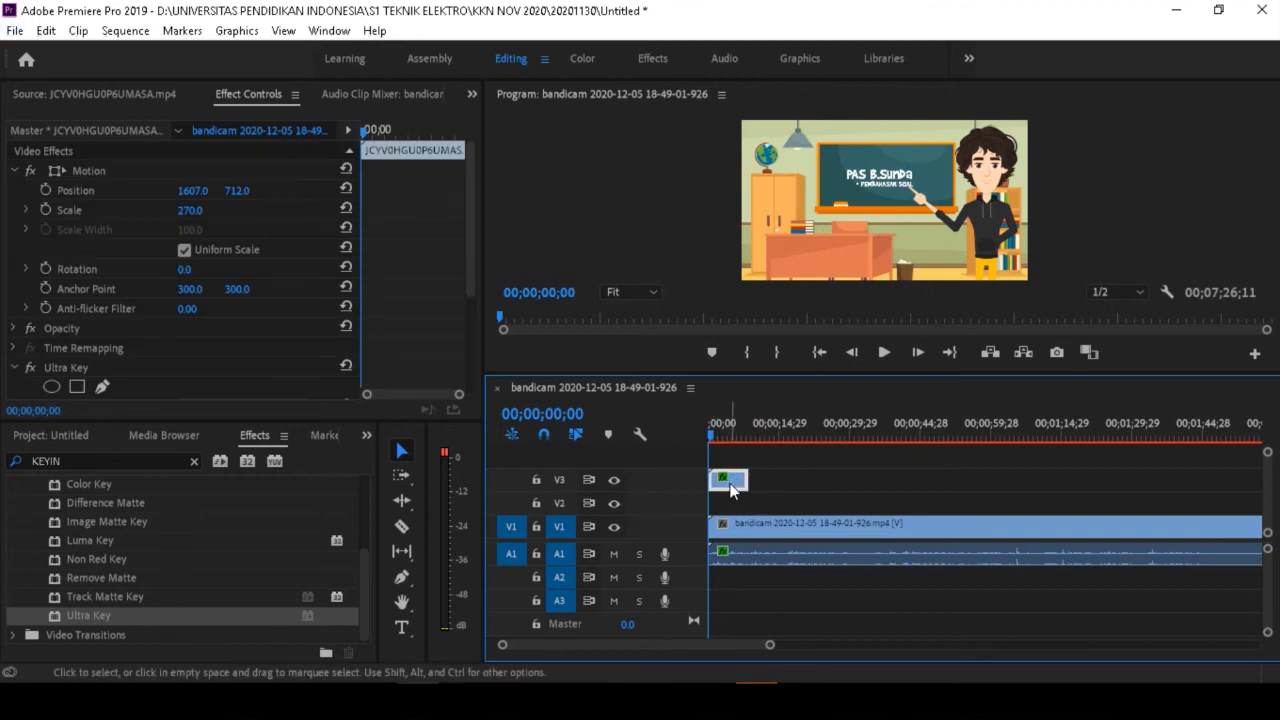
drag(728, 485, 847, 486)
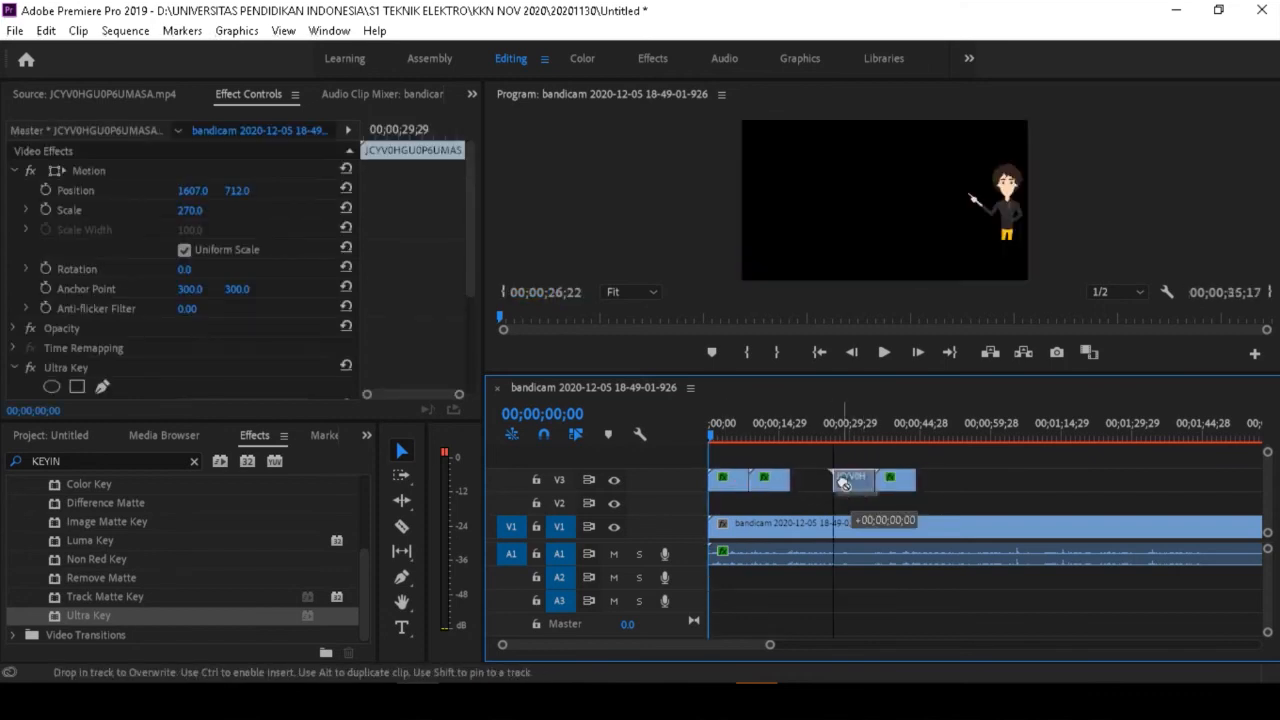
drag(957, 458, 813, 489)
- Mark the source clip from 00:00:16:00 to 00:00:21:11 and place its video directly after the fourth clip on V3
drag(725, 430, 787, 441)
click(923, 477)
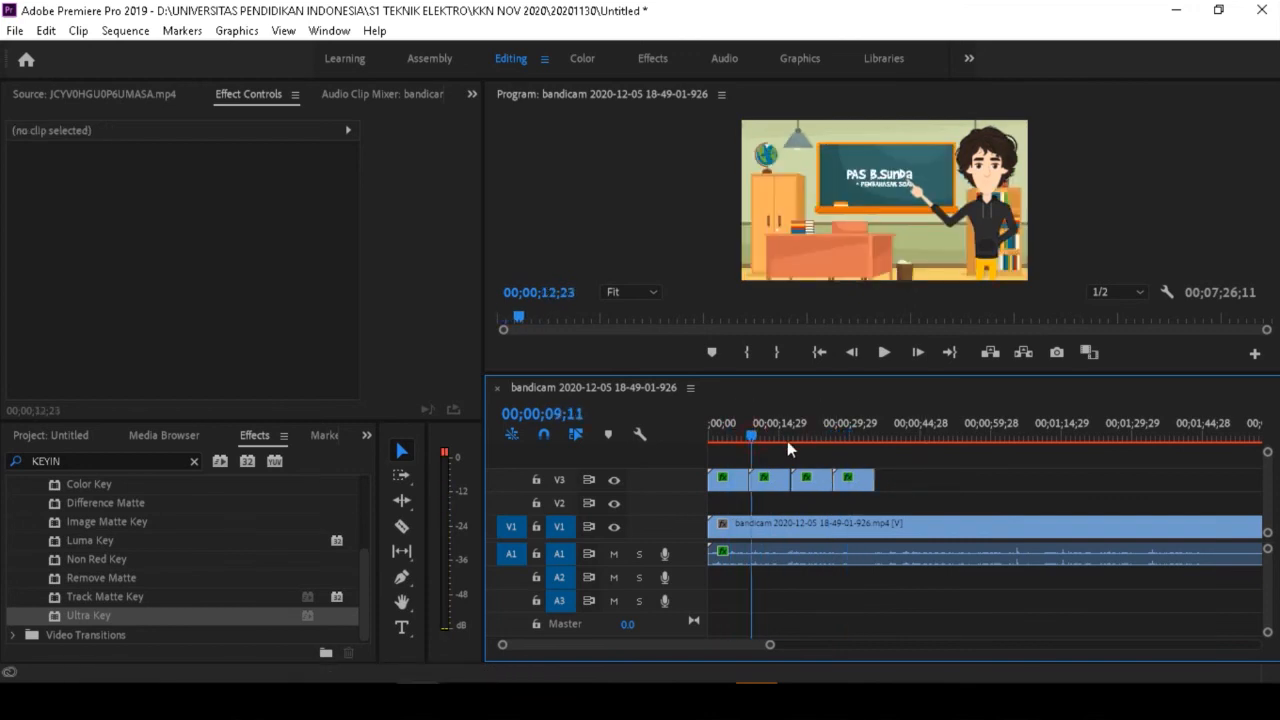
click(128, 97)
drag(156, 364, 262, 375)
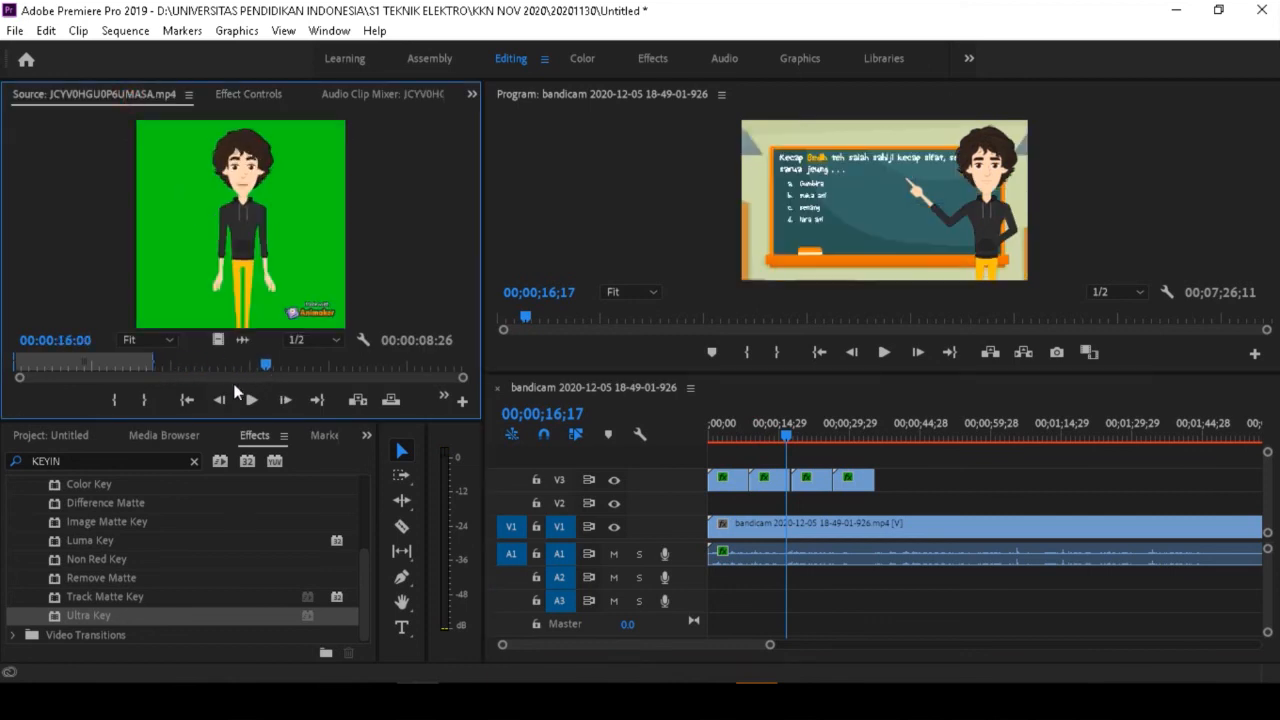
click(114, 399)
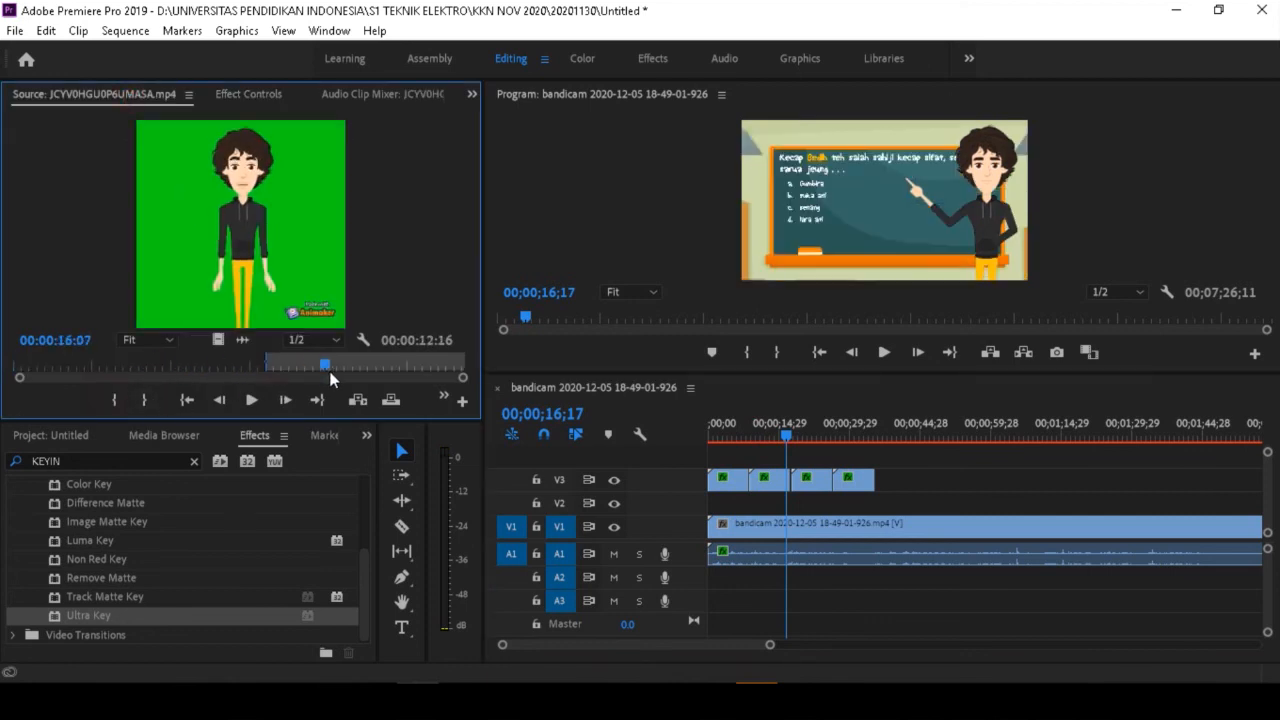
click(144, 399)
drag(219, 340, 888, 482)
- Scale the new V3 clip to 190 at position 983, 590 and key out its green background with Ultra Key
drag(862, 436, 886, 432)
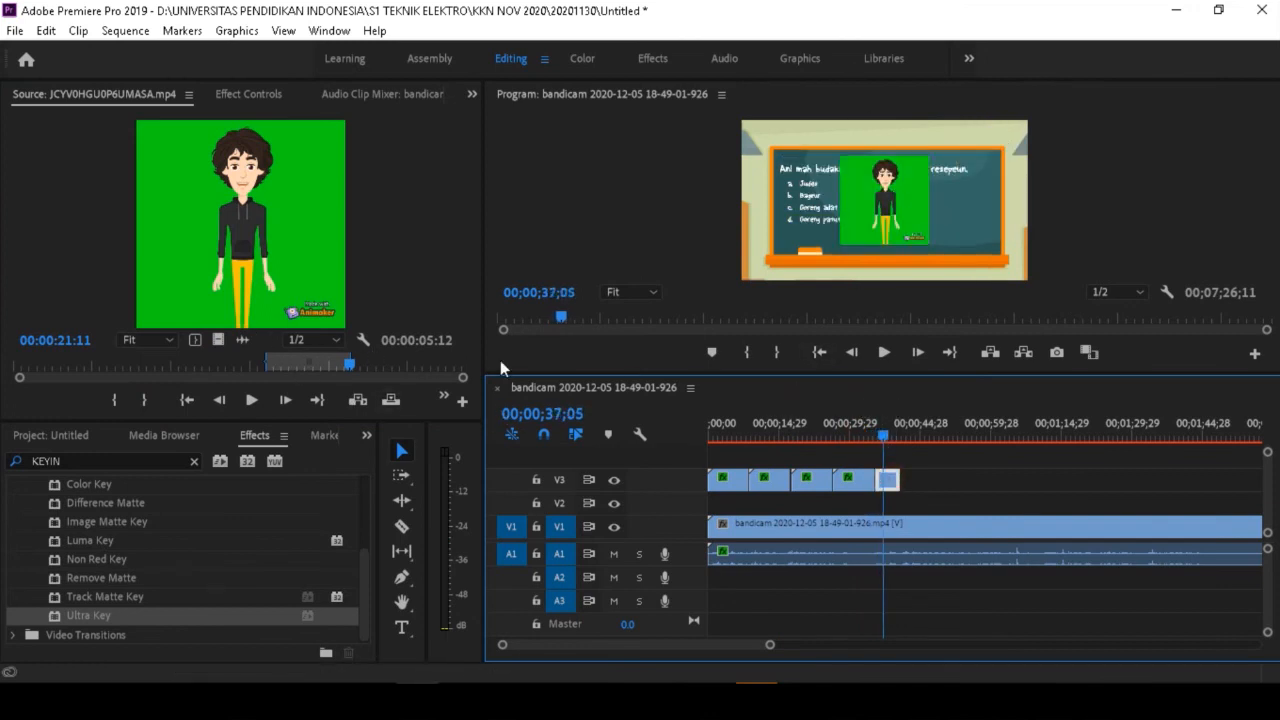
click(262, 94)
drag(185, 198, 252, 190)
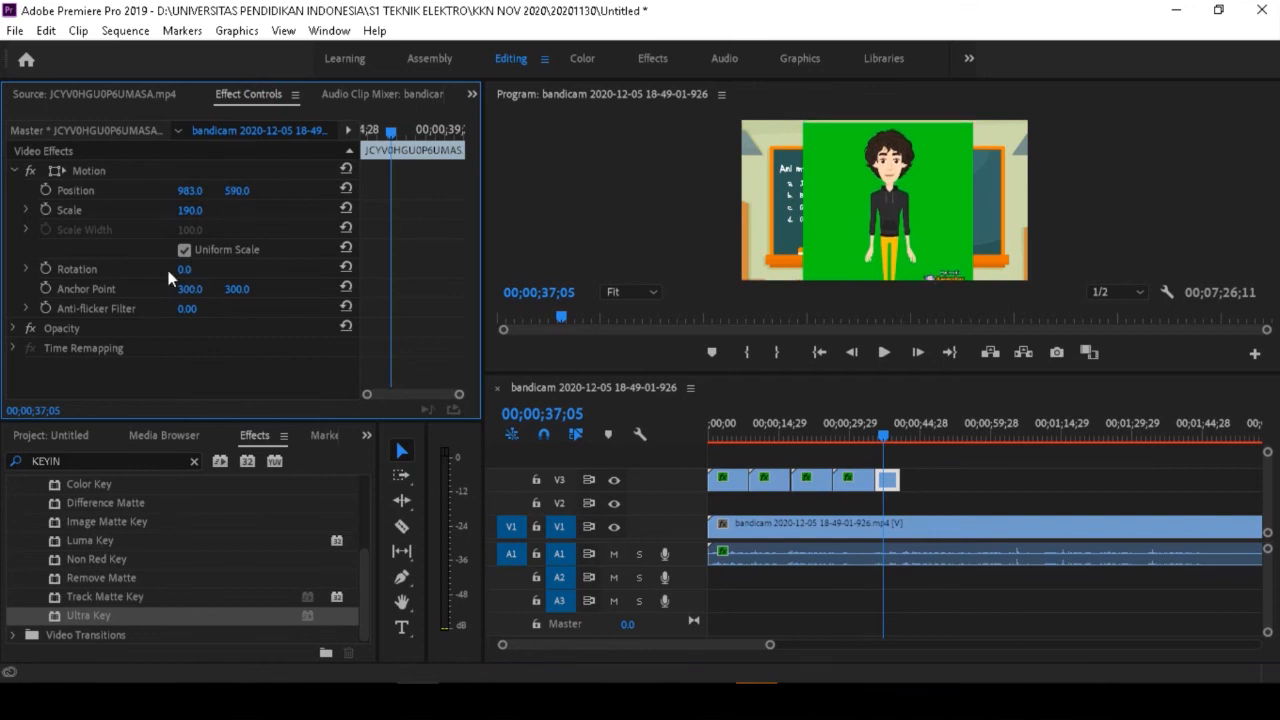
drag(103, 623, 214, 362)
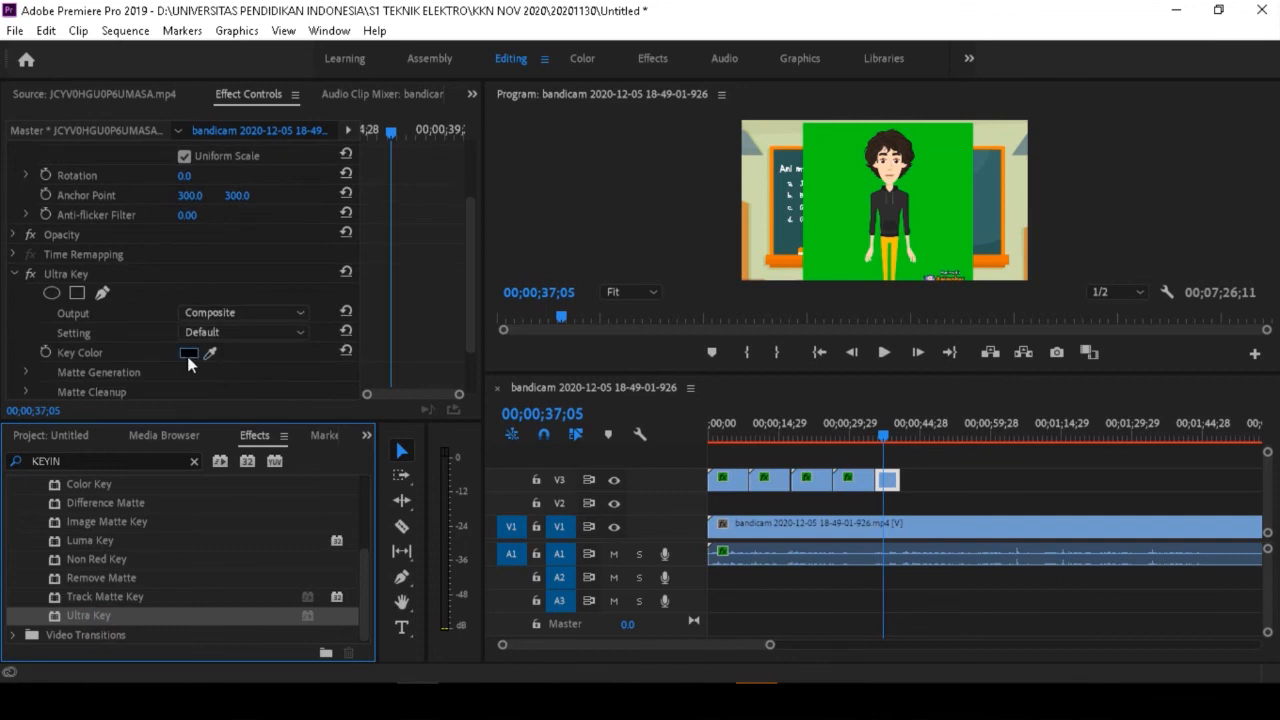
click(210, 353)
click(838, 185)
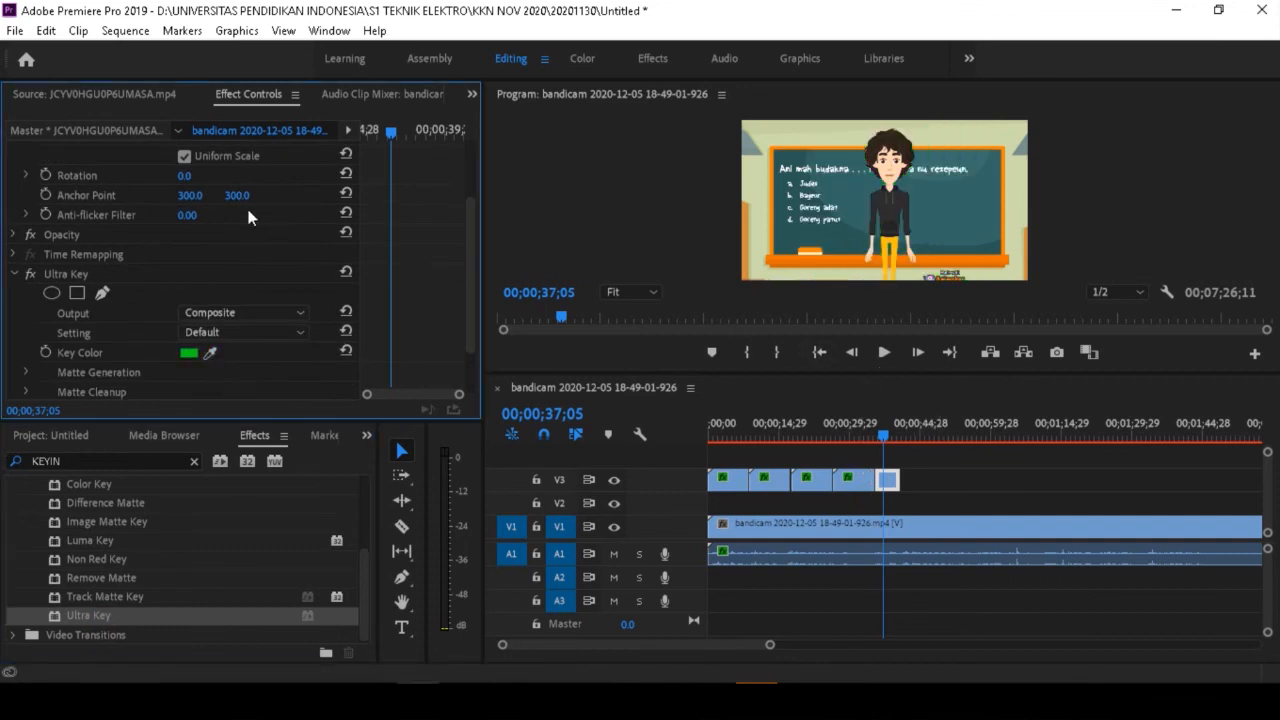
- Set the keyed clip's scale to 249 and position to 1463, 853, and play the cut from the preceding clip
scroll(240, 208, up, 2)
mouse_move(190, 210)
mouse_down()
mouse_move(271, 204)
mouse_move(198, 190)
mouse_up()
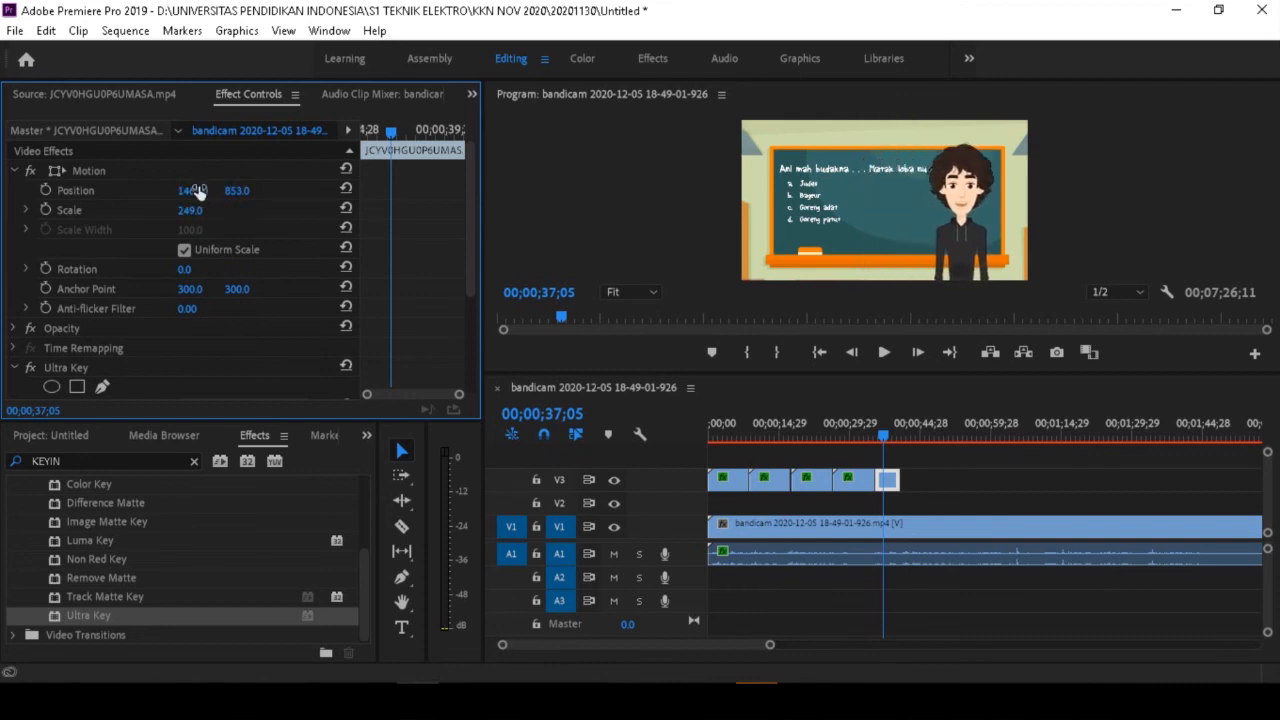
drag(887, 436, 874, 440)
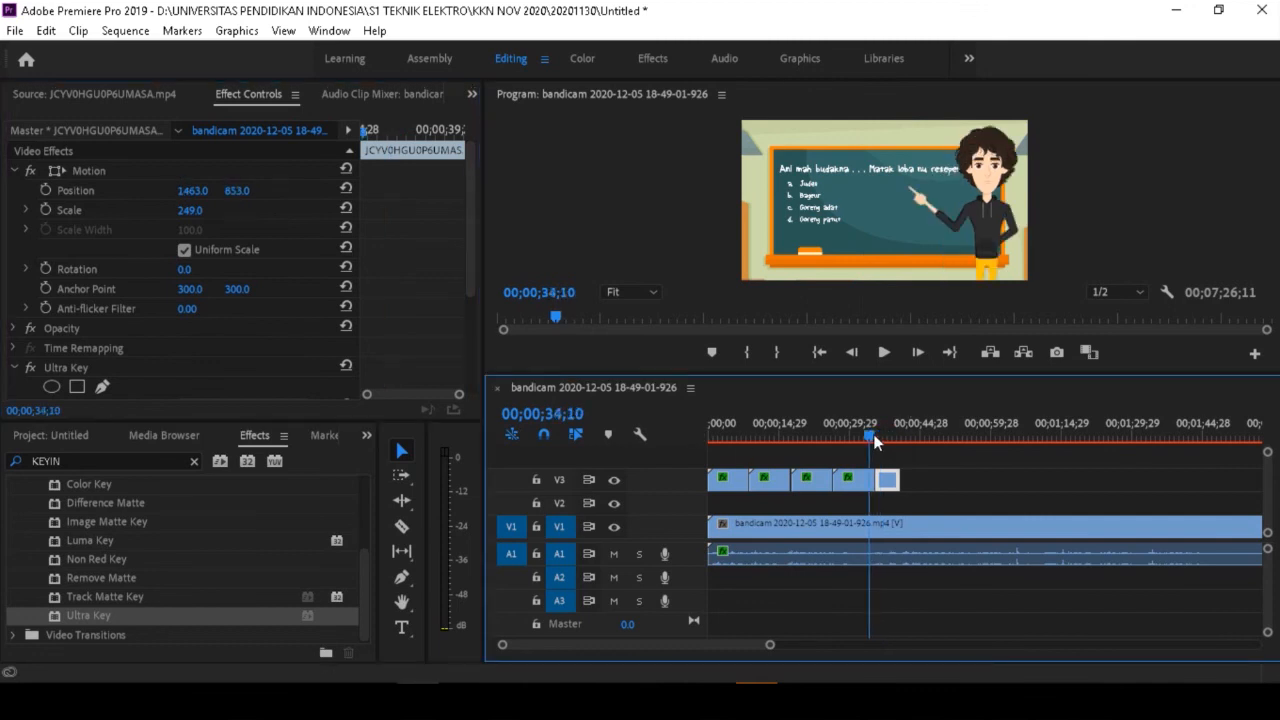
mouse_move(876, 442)
mouse_down()
mouse_move(890, 437)
mouse_move(876, 436)
mouse_up()
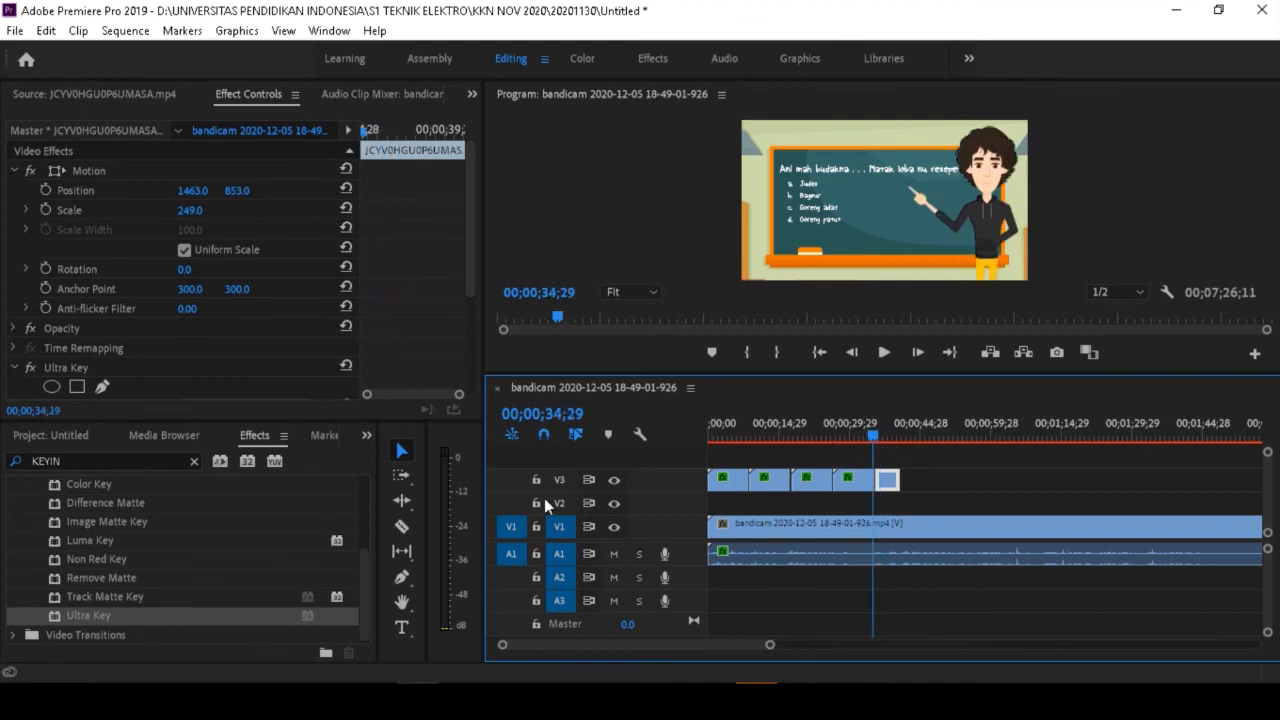
drag(873, 442, 870, 445)
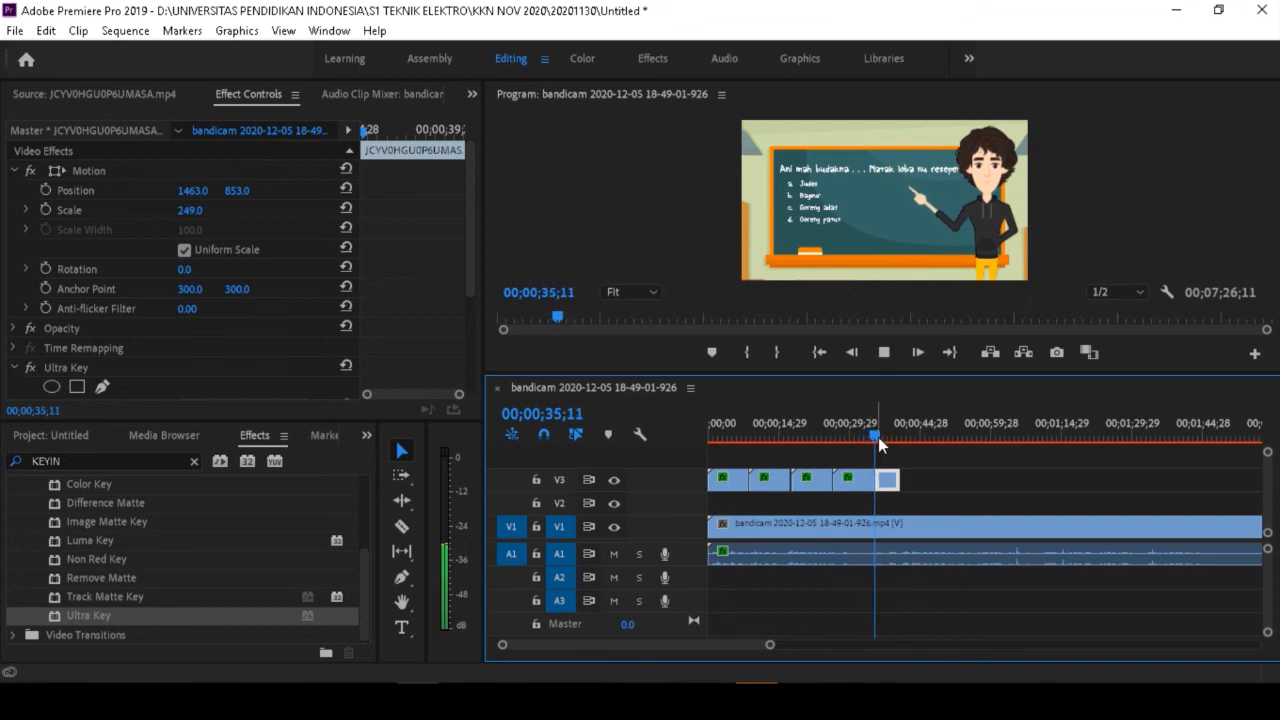
key(space)
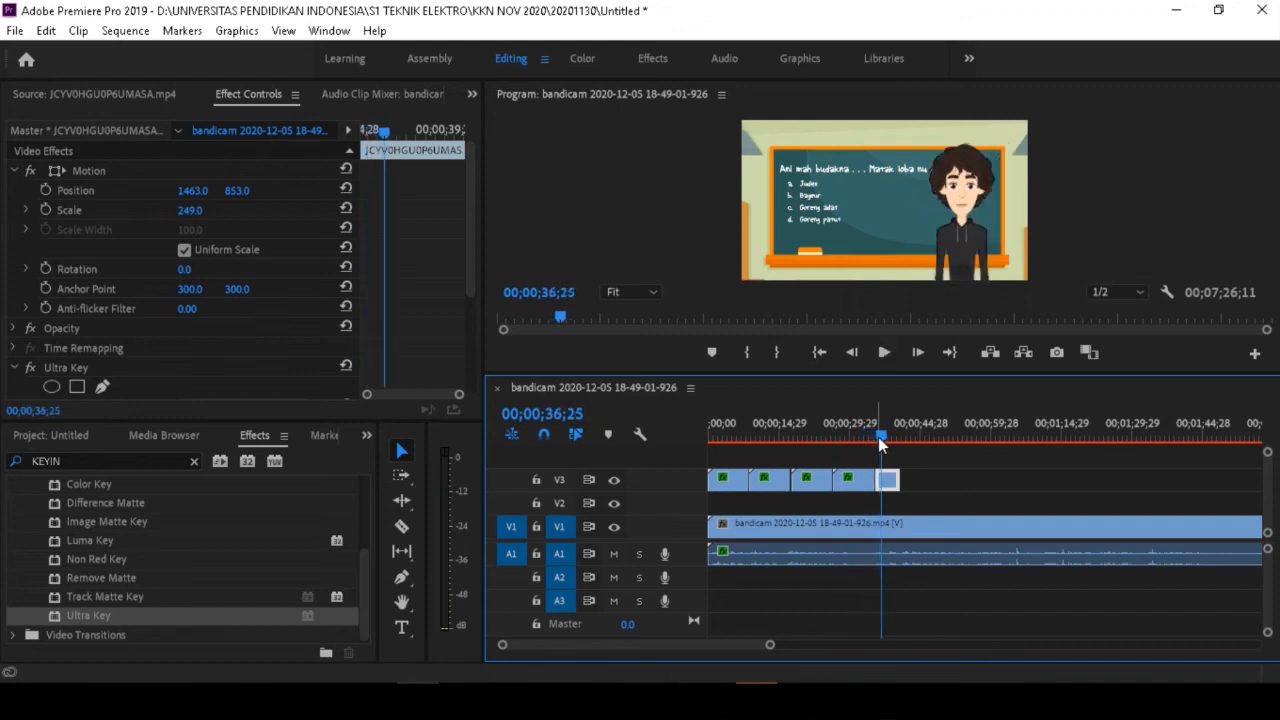
- Mute audio track A1 and apply a Cross Dissolve between the last two character clips on V3
click(132, 467)
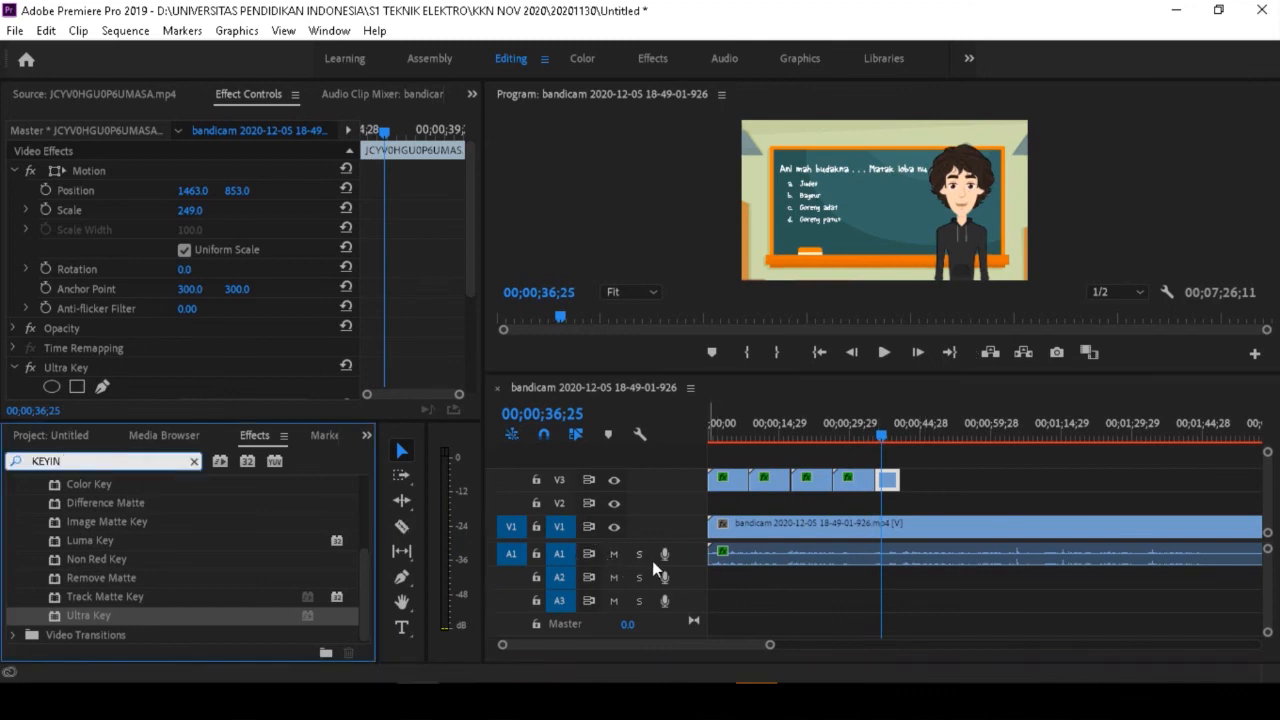
click(613, 555)
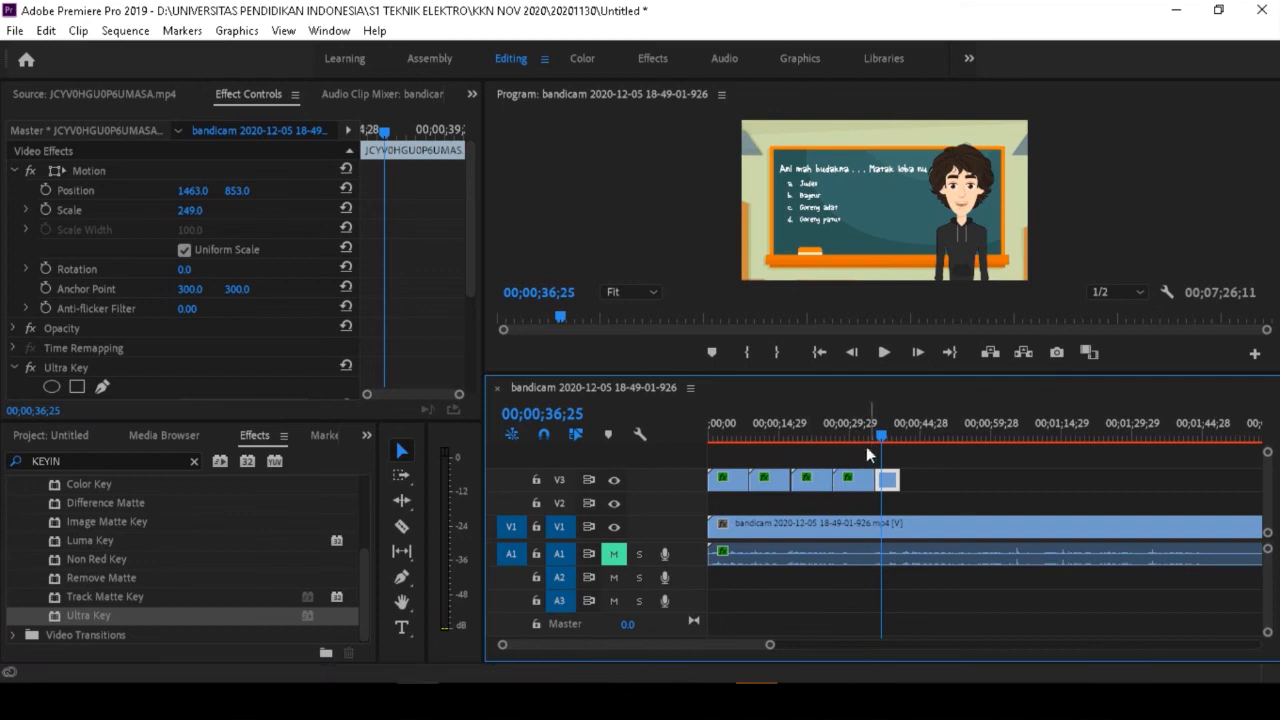
click(195, 462)
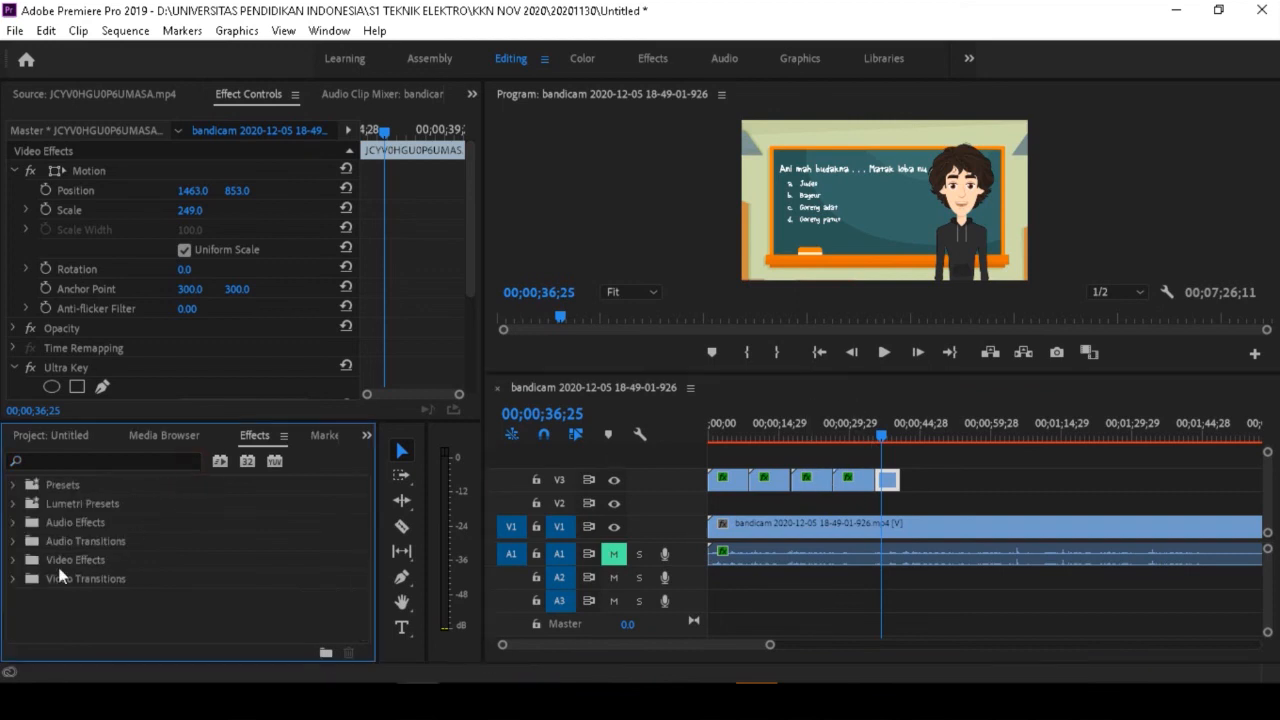
click(14, 578)
scroll(101, 577, down, 1)
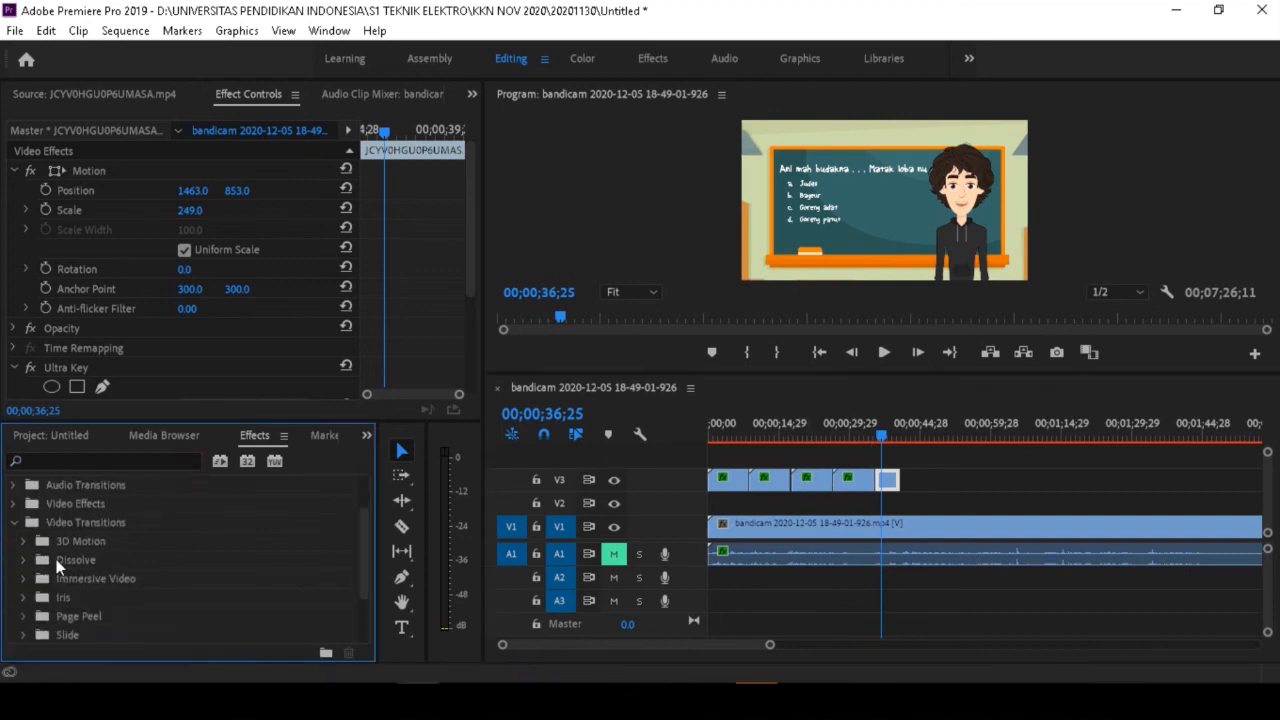
click(25, 560)
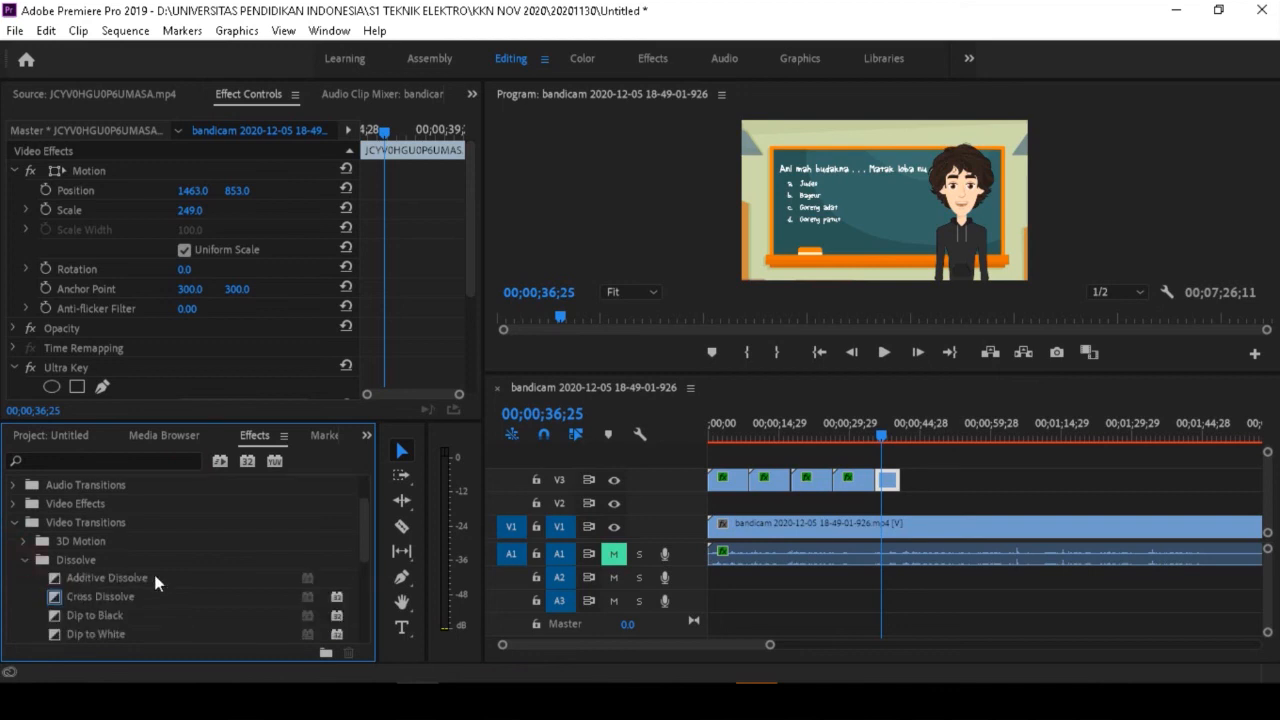
scroll(180, 587, down, 1)
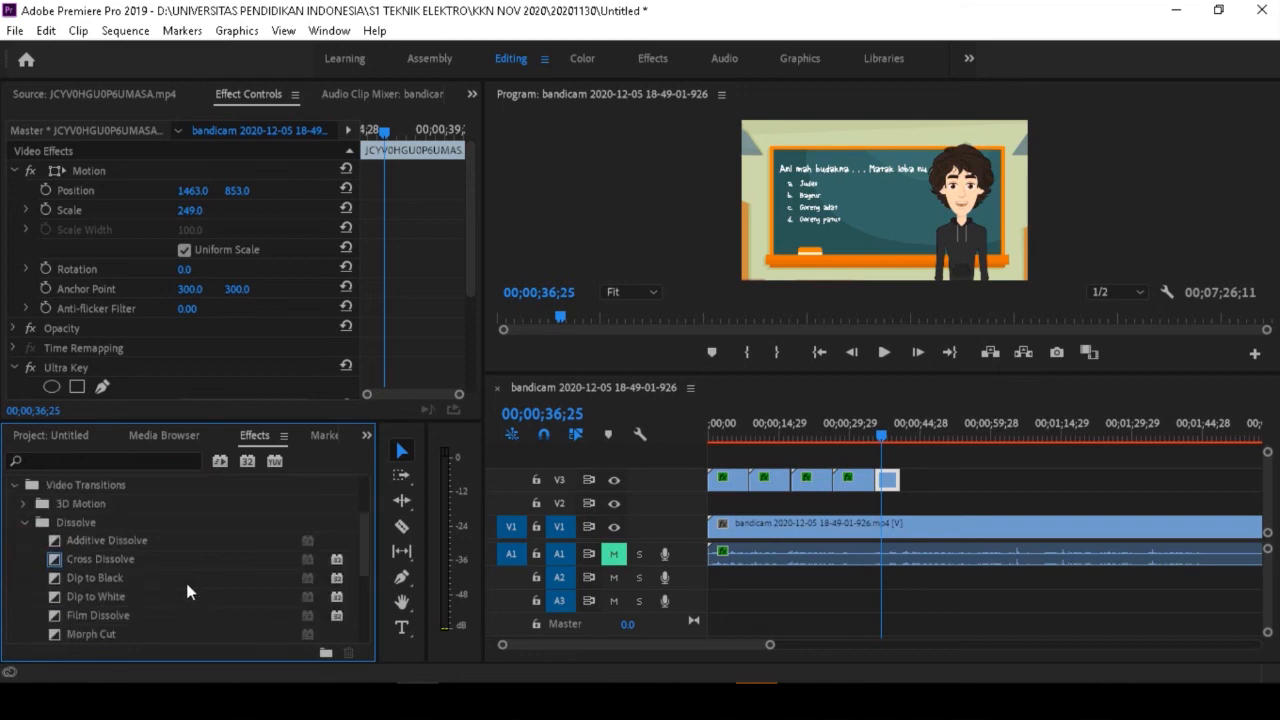
drag(115, 561, 885, 486)
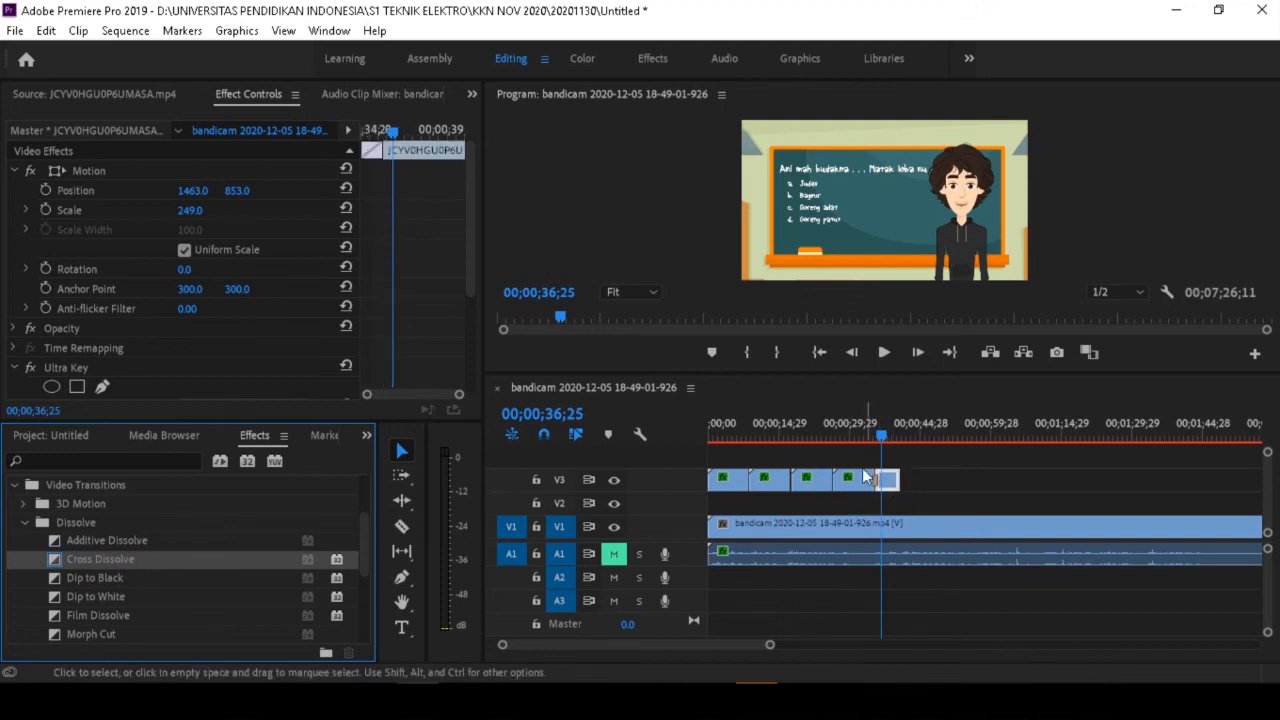
- Play the sequence across the Cross Dissolve on V3 to check the transition
drag(770, 644, 725, 660)
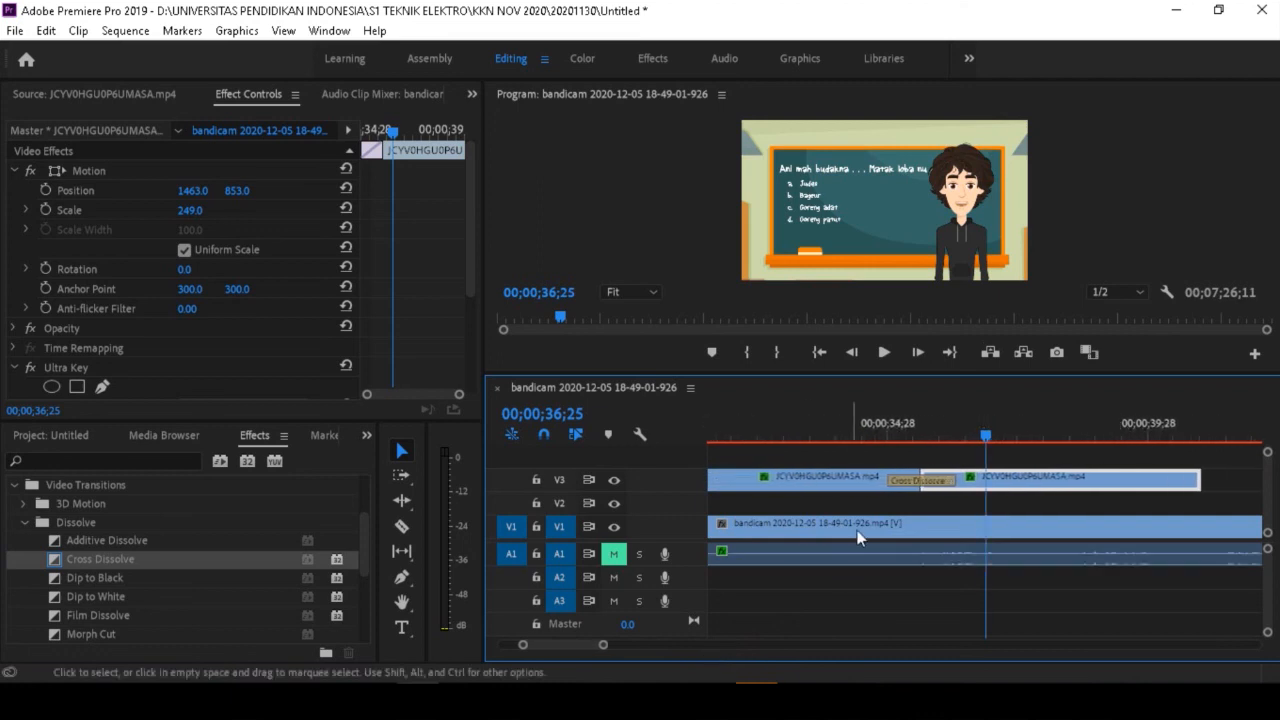
click(887, 428)
key(space)
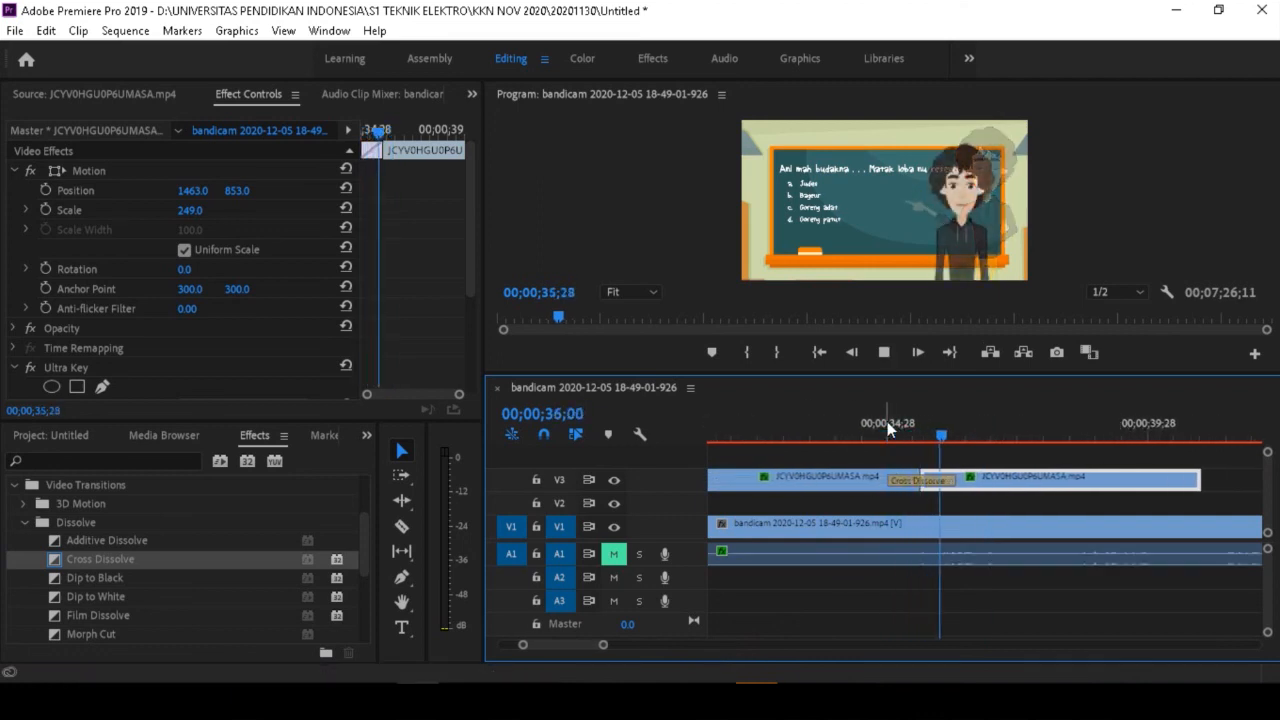
key(space)
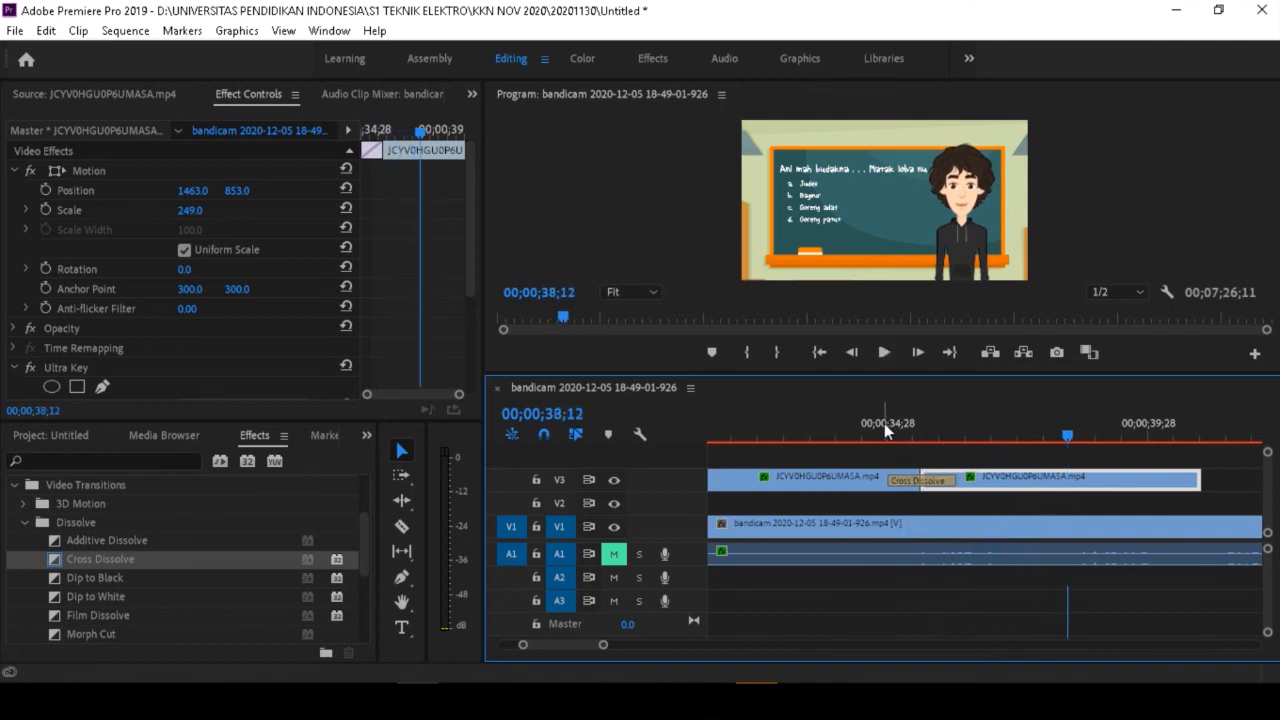
- Open the media export settings for the sequence and set the format to H.264
click(15, 31)
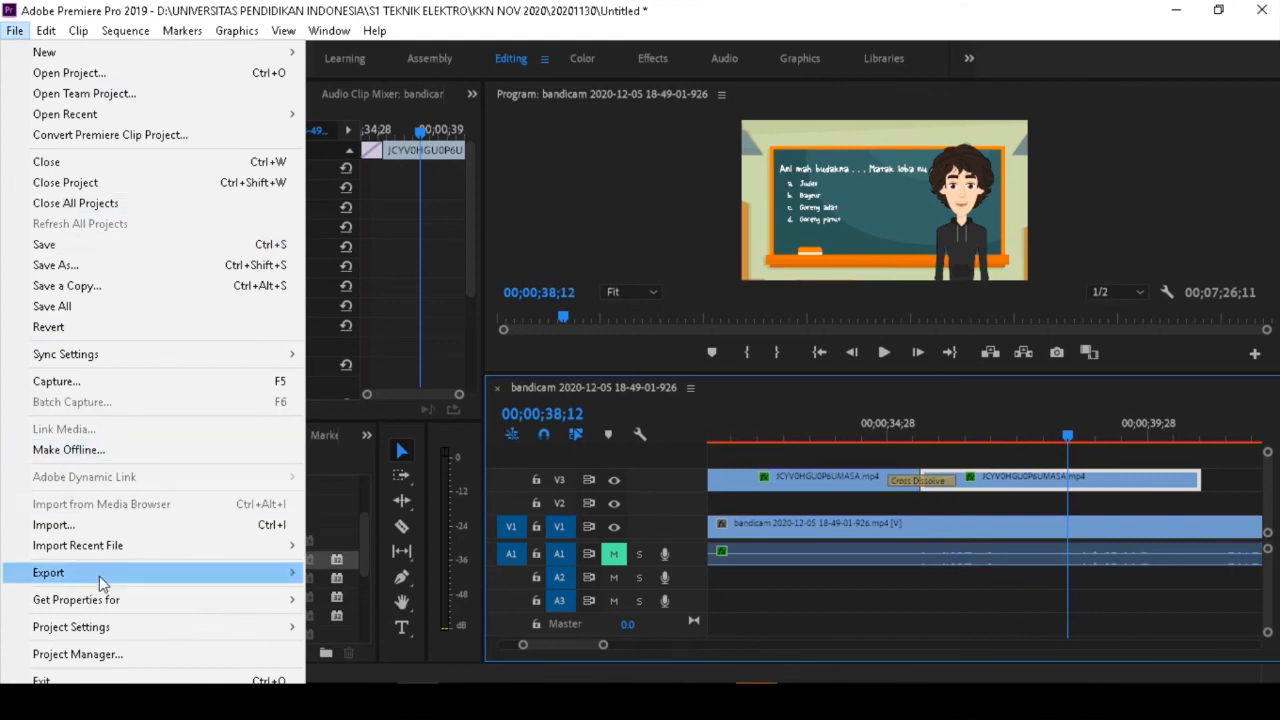
mouse_move(98, 575)
click(376, 346)
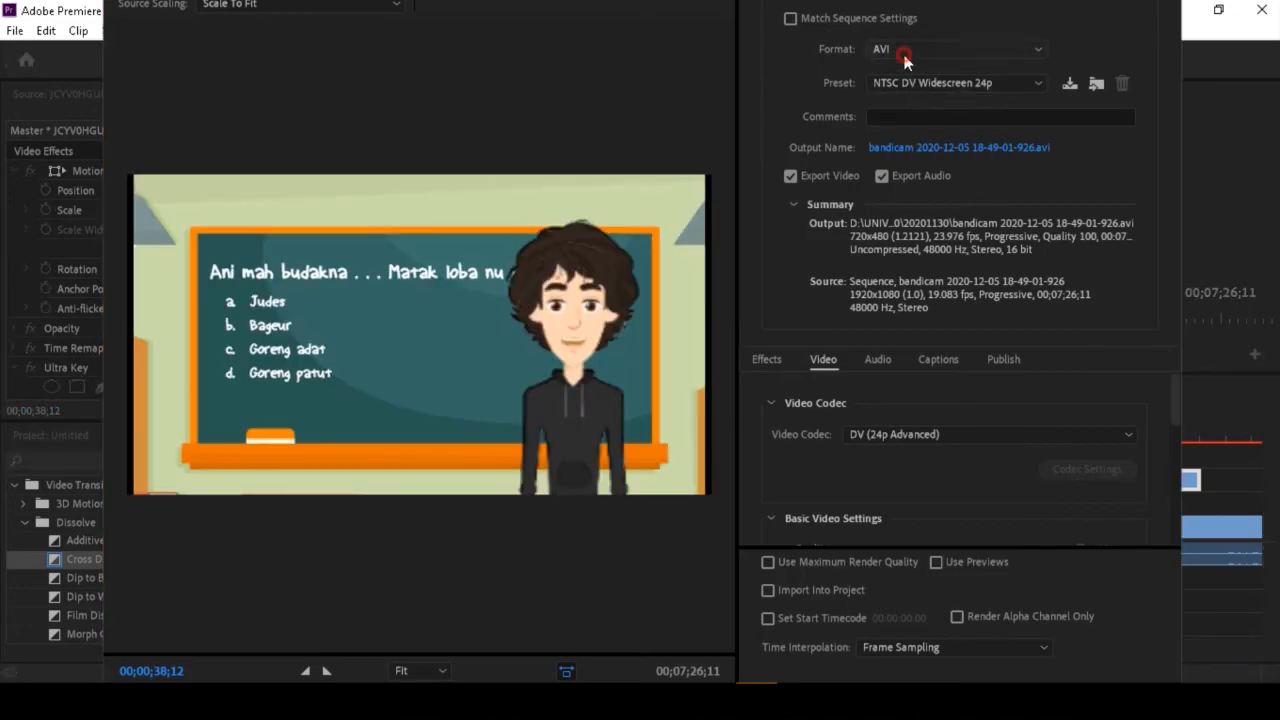
click(940, 49)
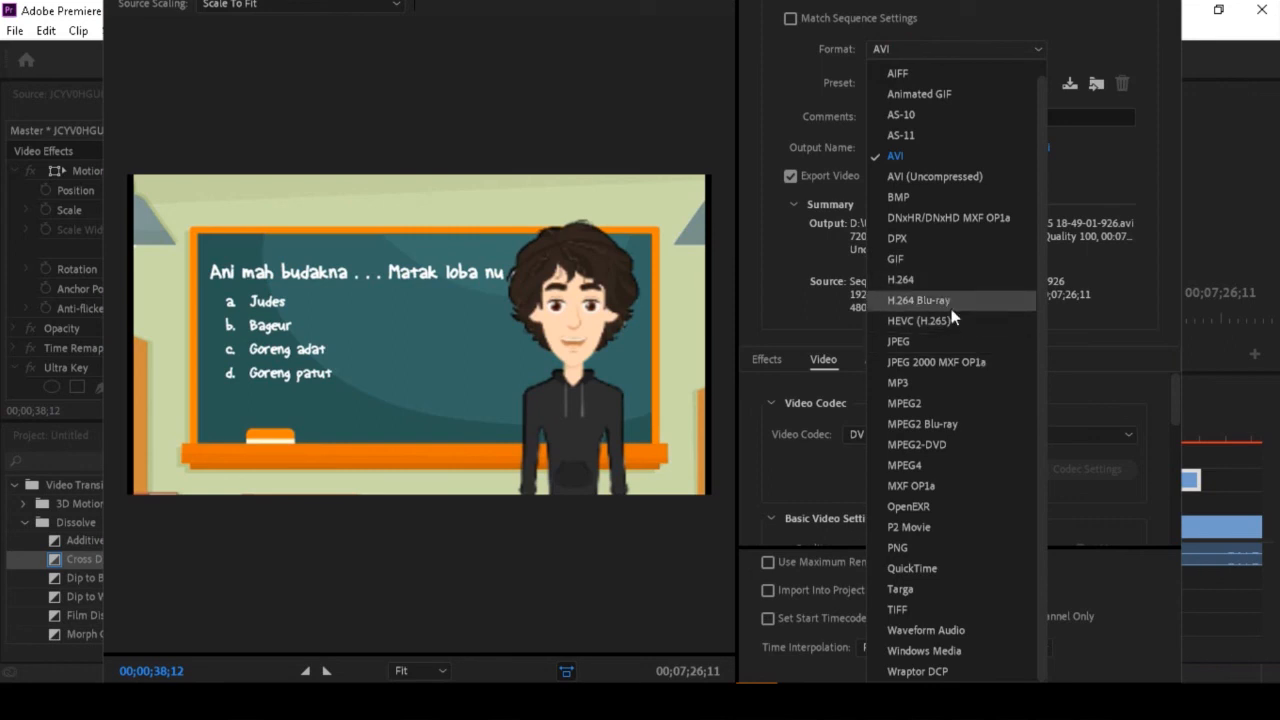
click(941, 280)
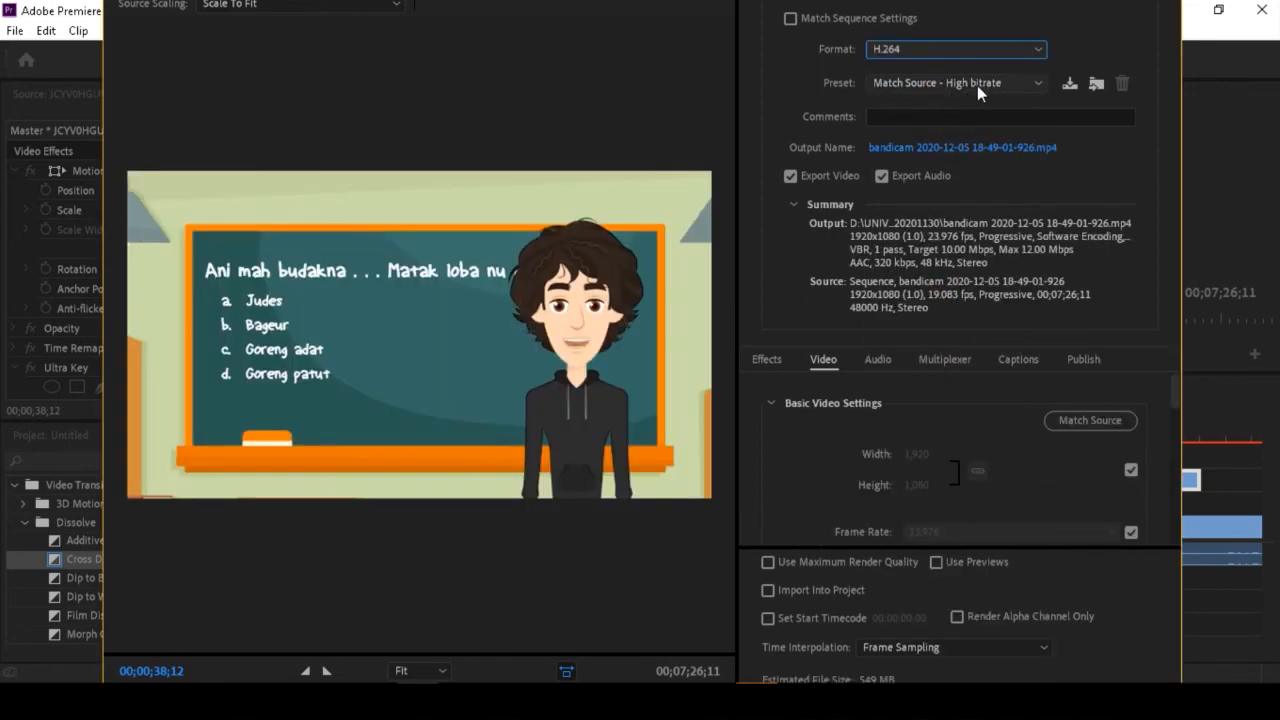
- Set the export preset to Mobile Device 720p HD and move the export dialog so its lower options are in view
click(977, 84)
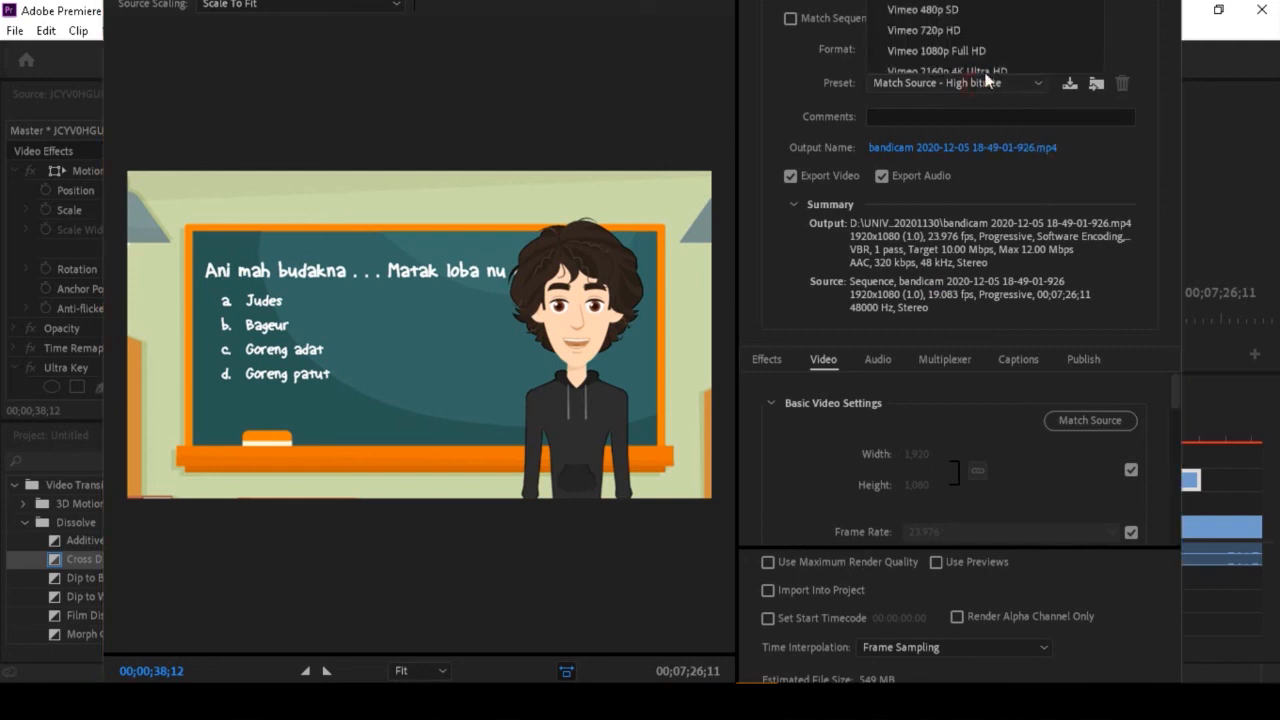
click(1020, 160)
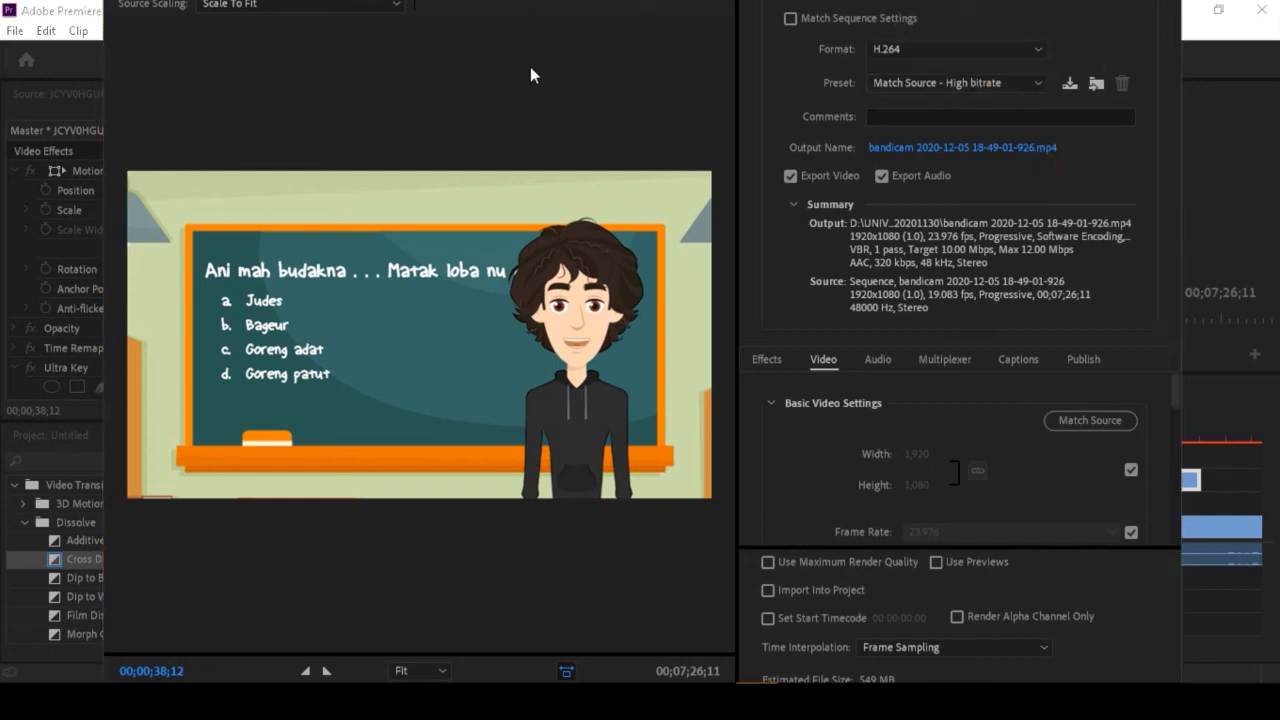
click(560, 14)
drag(560, 14, 568, 223)
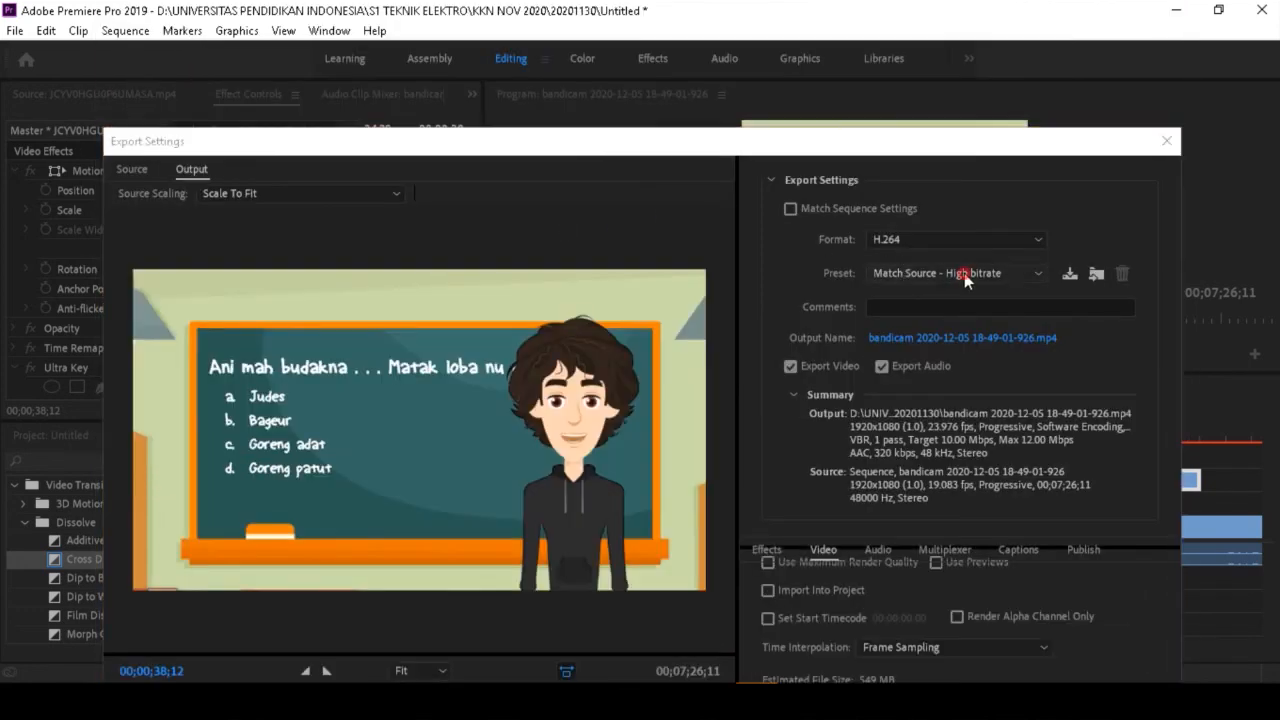
click(964, 273)
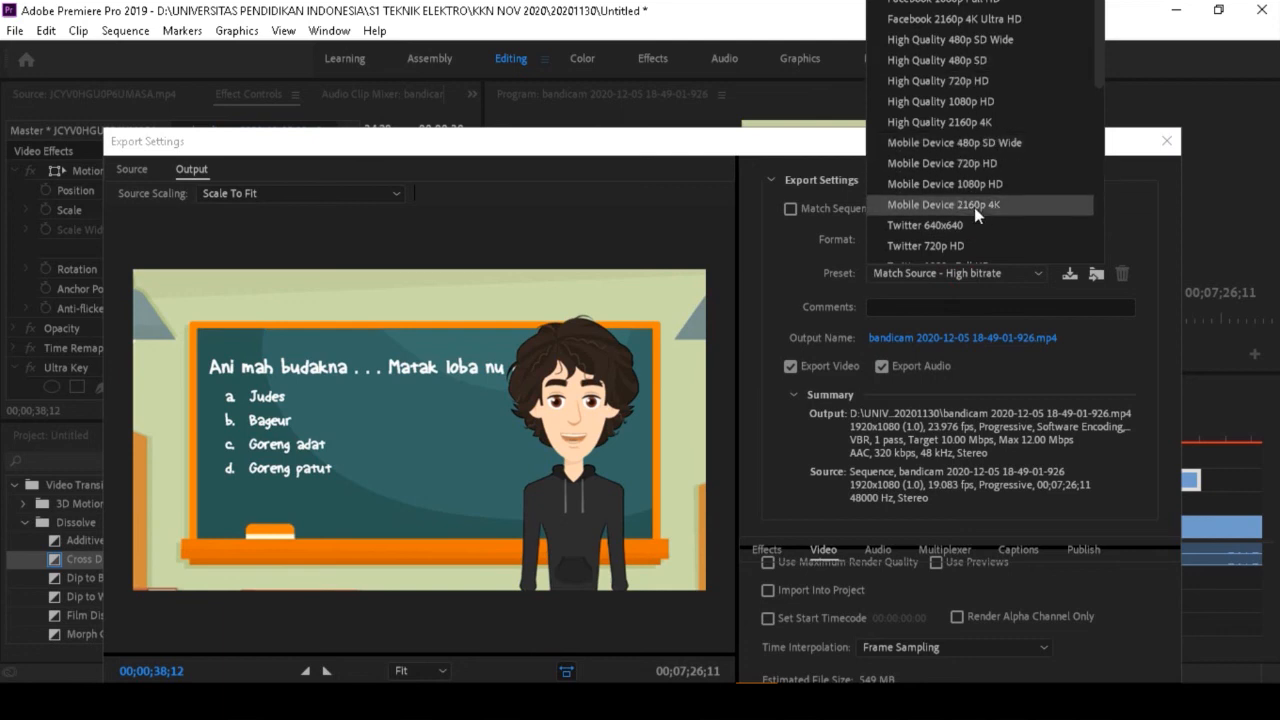
click(910, 275)
click(912, 275)
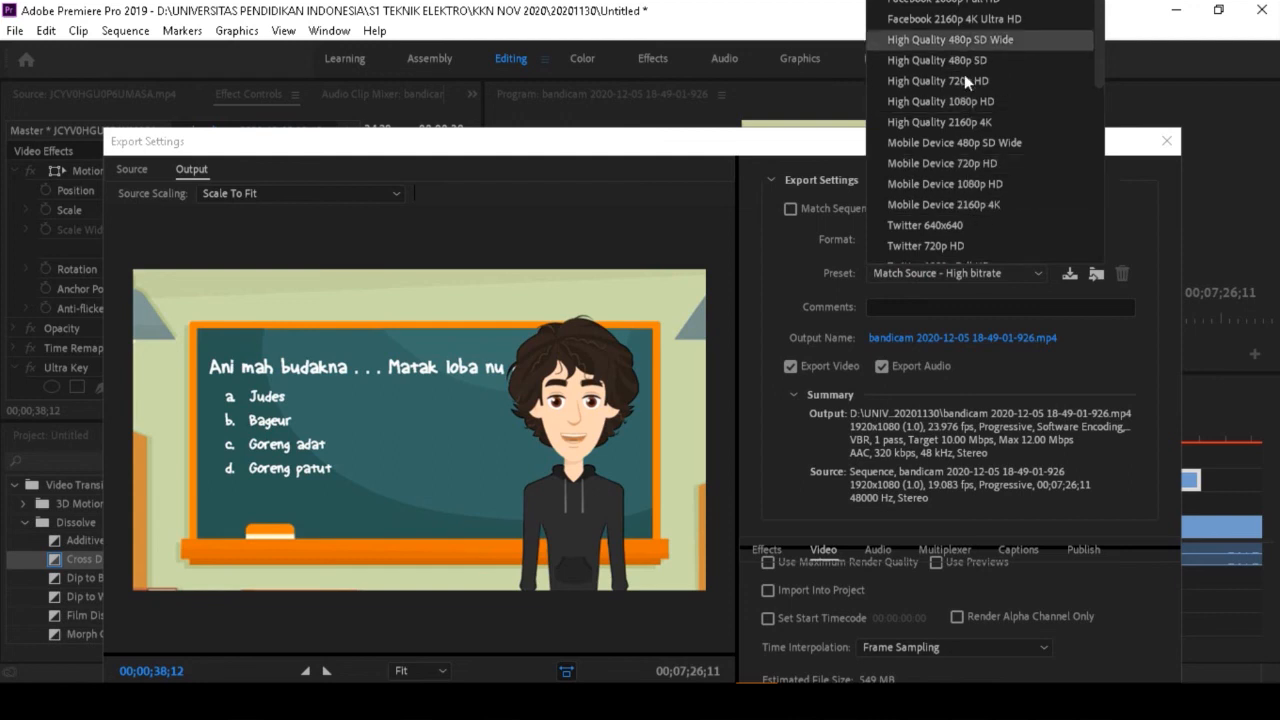
scroll(975, 100, down, 5)
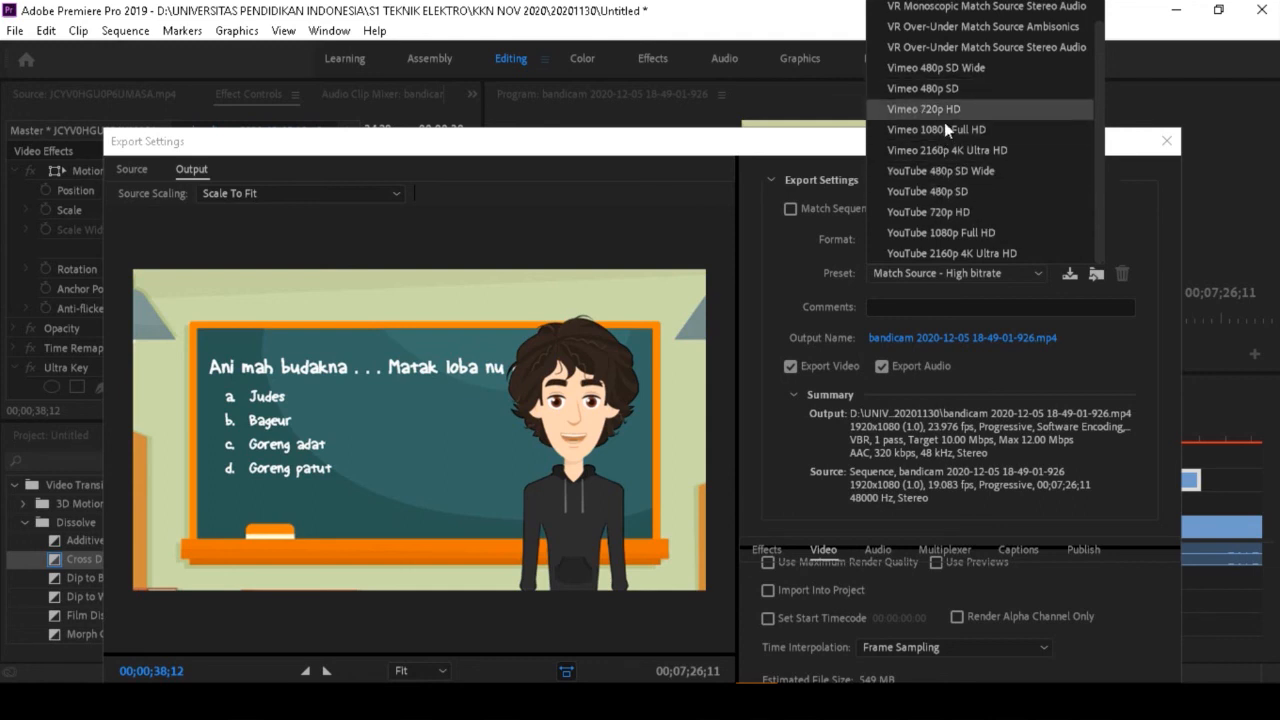
scroll(934, 165, up, 4)
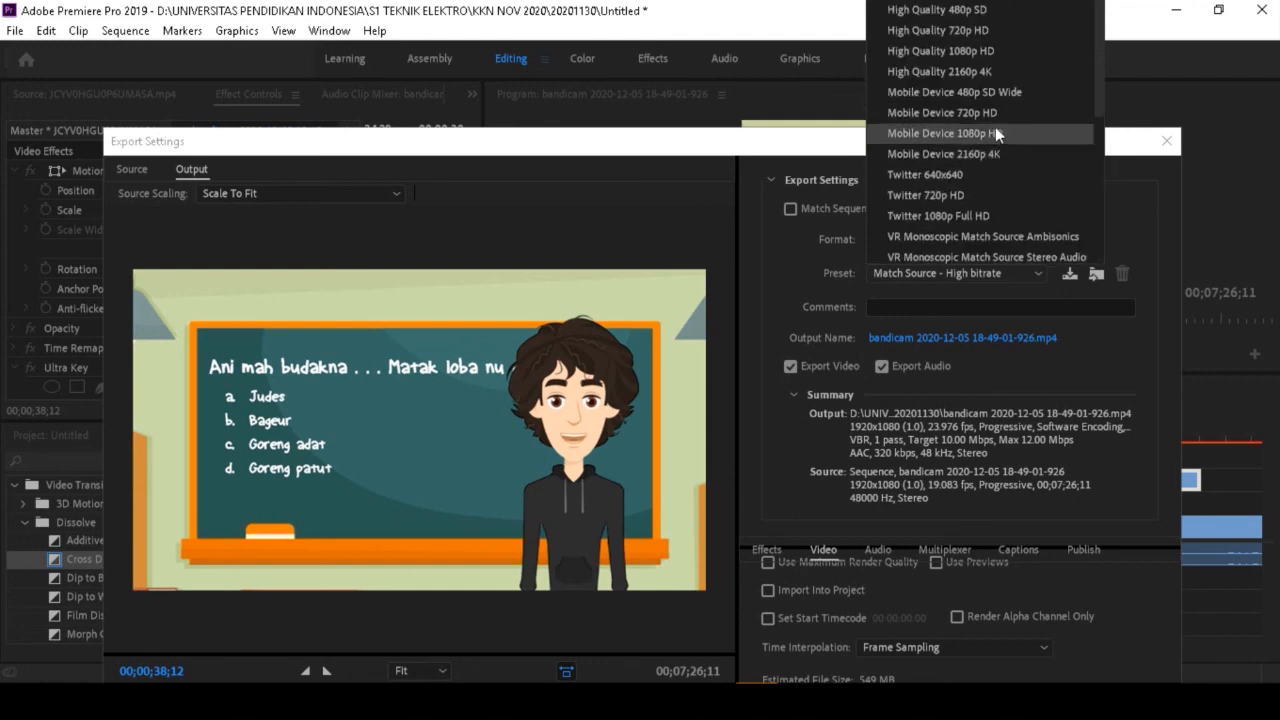
click(971, 115)
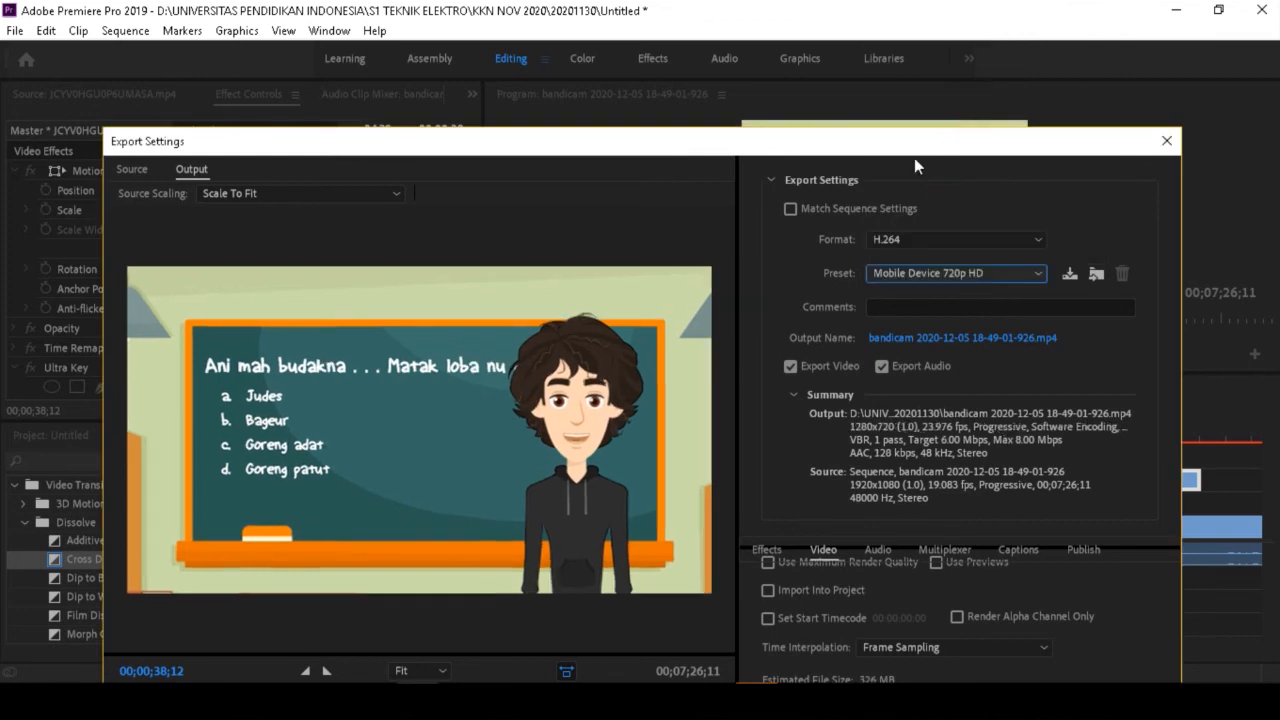
drag(899, 148, 909, 42)
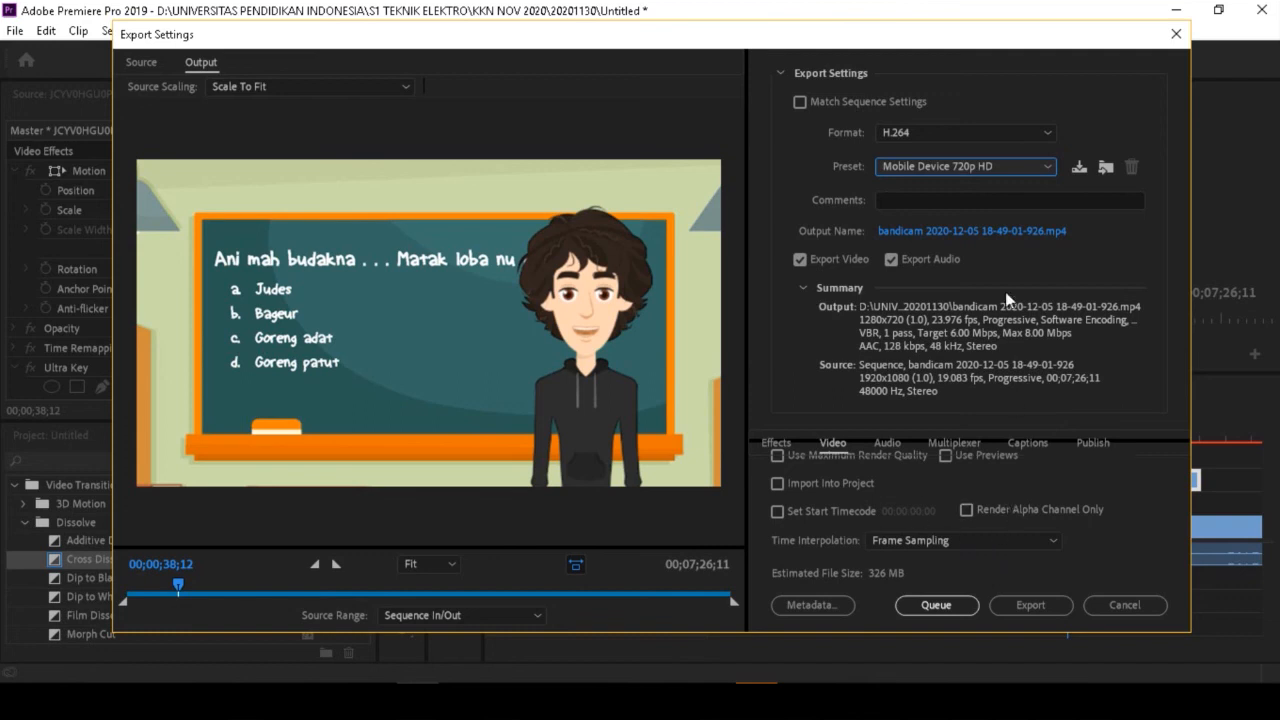
click(942, 232)
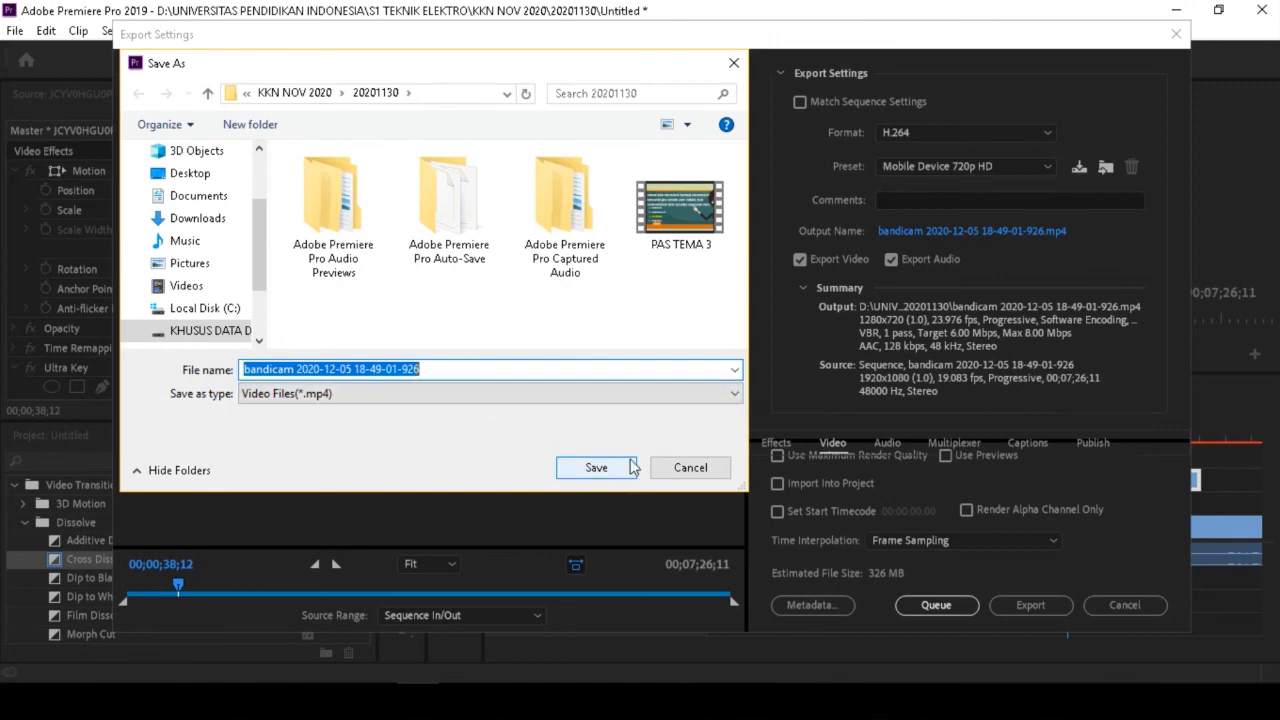
click(600, 468)
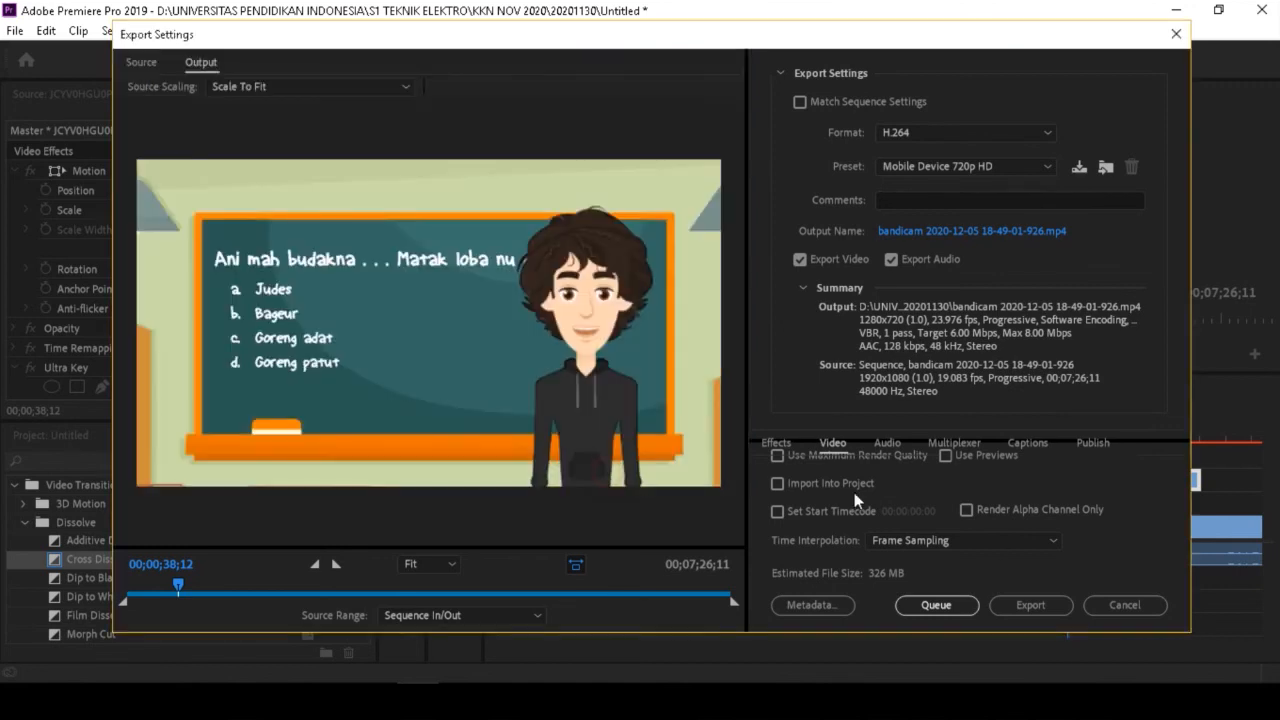
click(1035, 609)
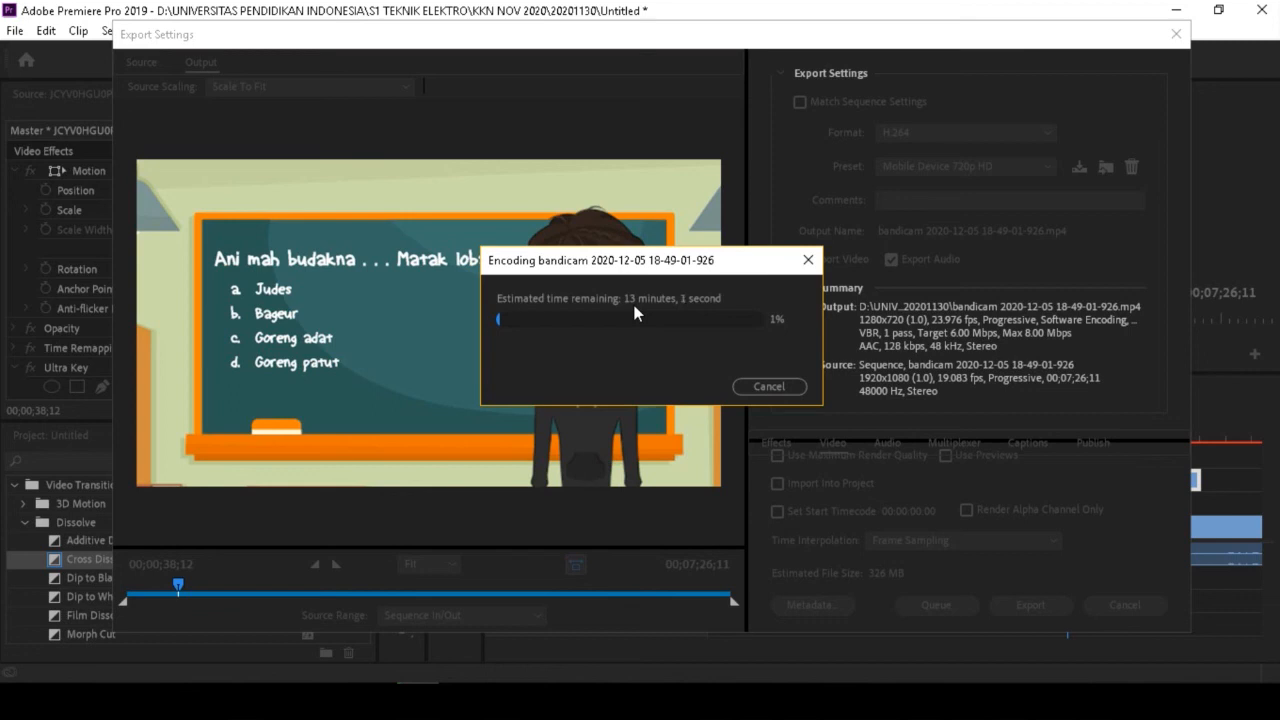
click(756, 392)
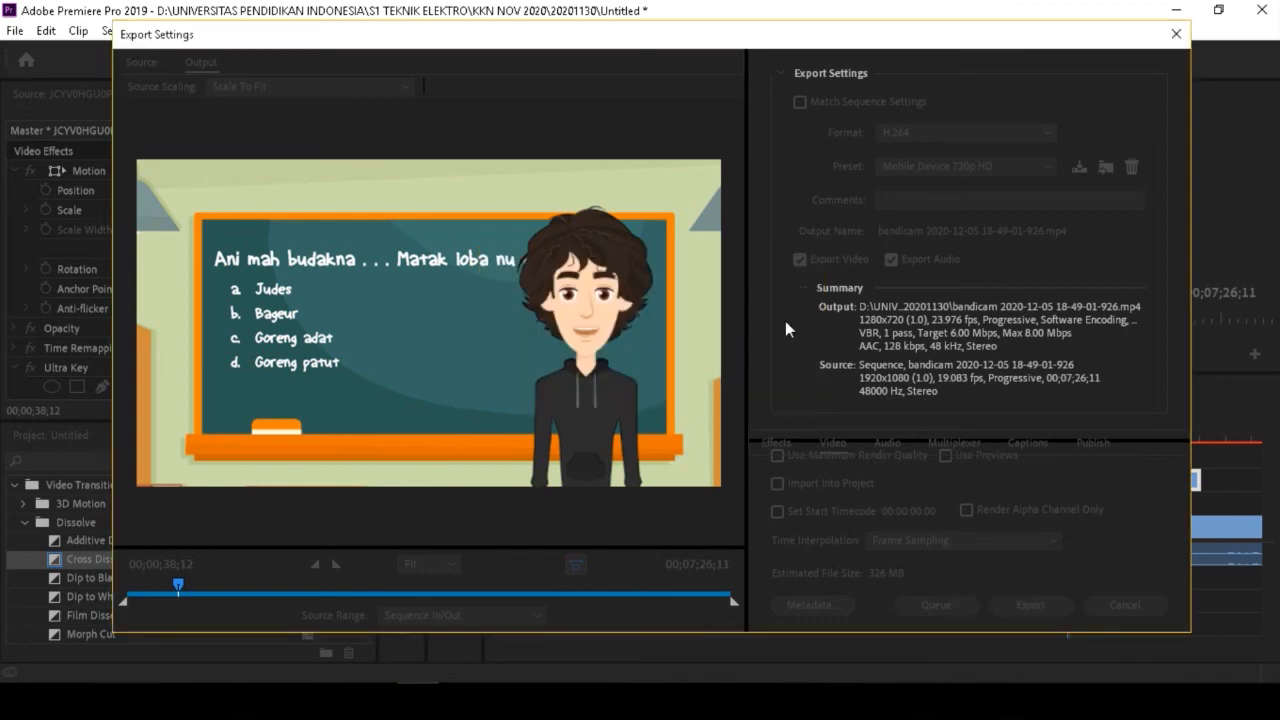
- Switch to File Explorer, open the finished PAS B.sunda video from inside the KKN NOV 2020 folder and review it from about 1:18 to 1:21
click(246, 702)
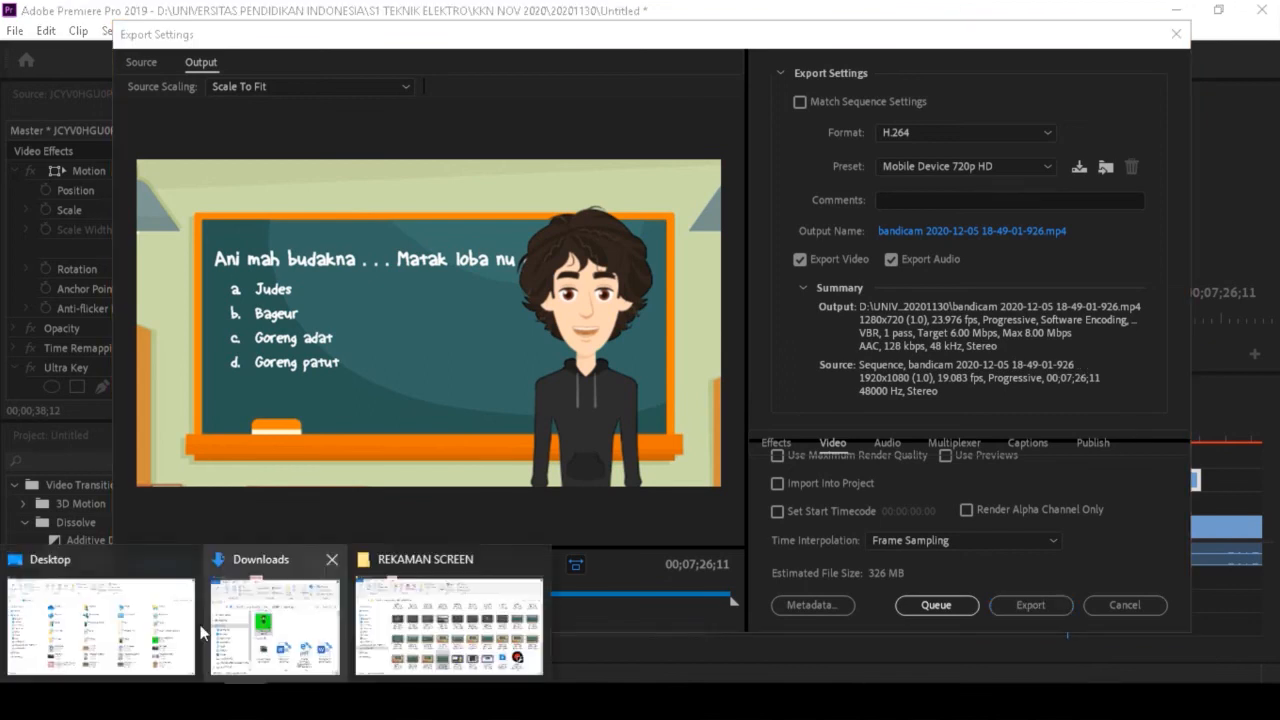
click(110, 630)
double_click(414, 274)
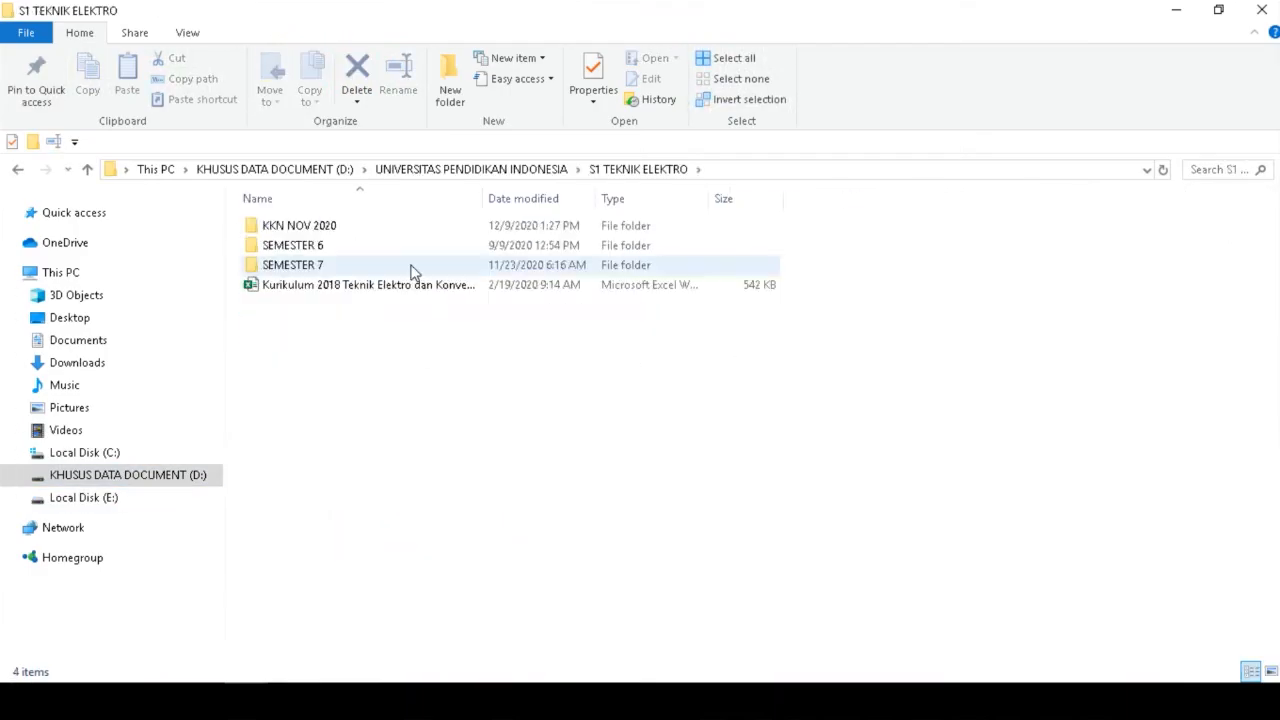
double_click(310, 224)
double_click(310, 434)
double_click(308, 230)
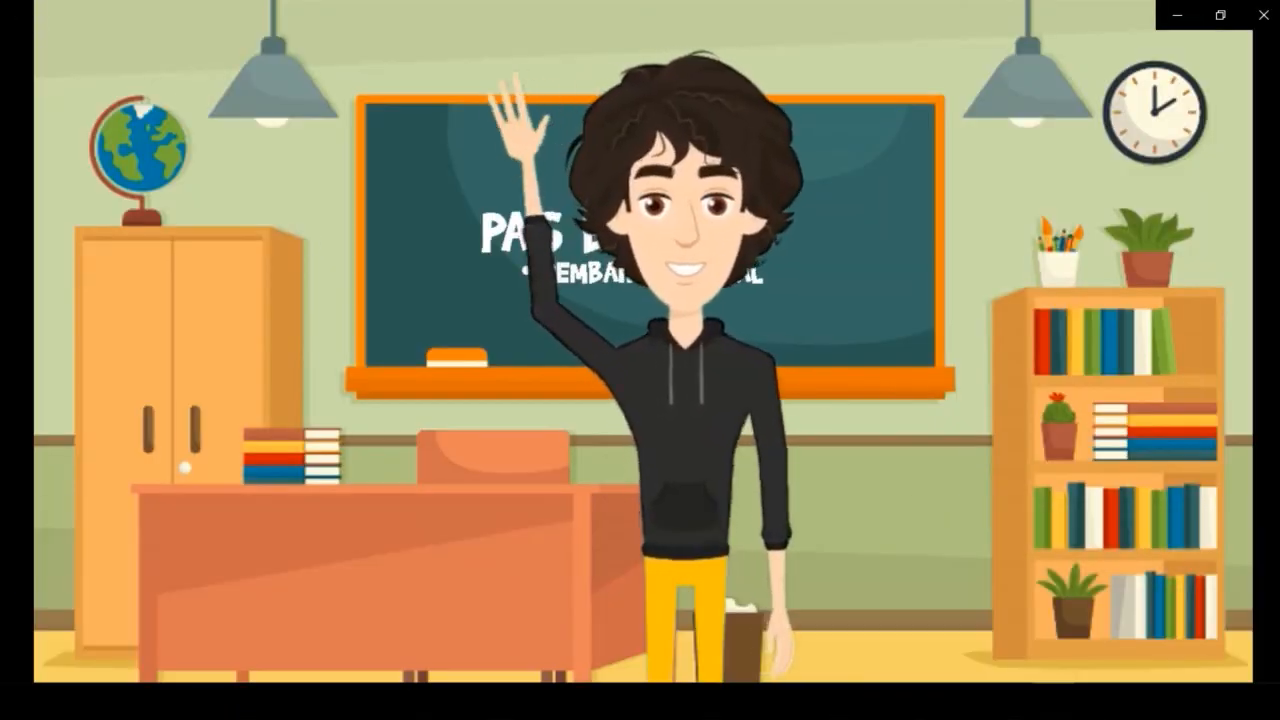
drag(94, 597, 300, 603)
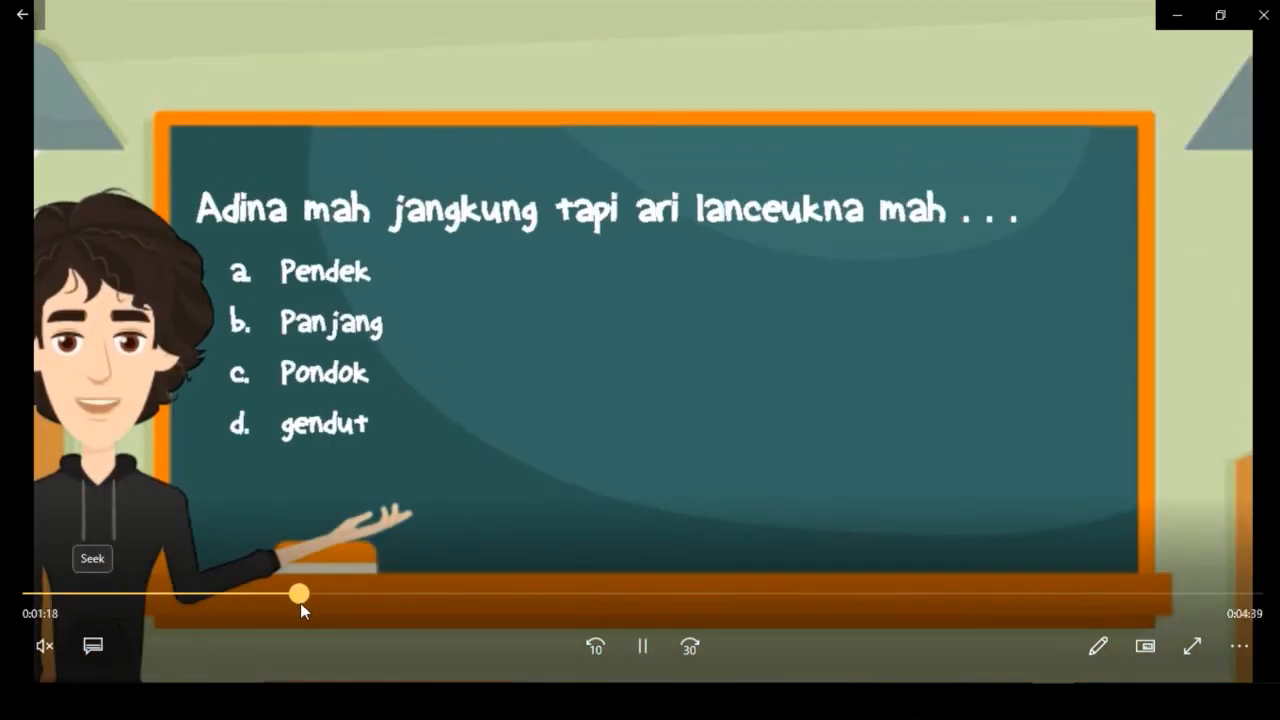
click(660, 644)
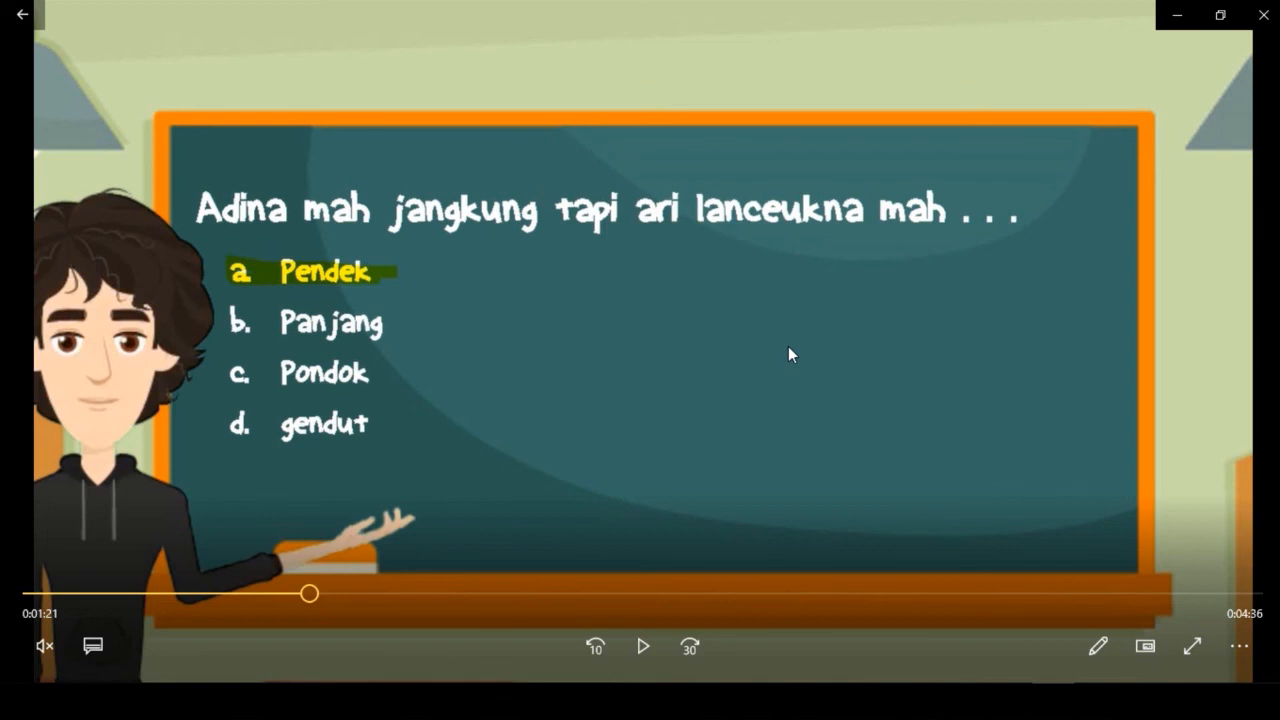
- Check the Manage Exports page of Animaker in Firefox, and return to the export settings in Premiere Pro
mouse_move(717, 700)
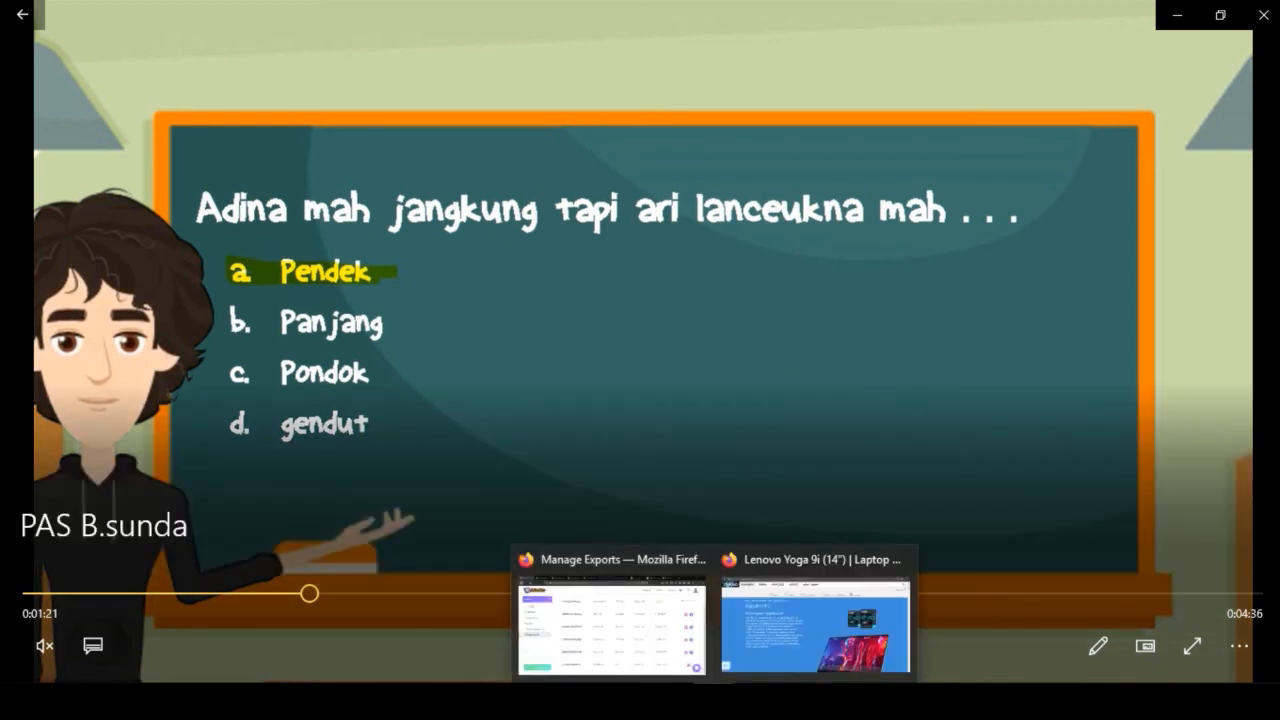
click(621, 640)
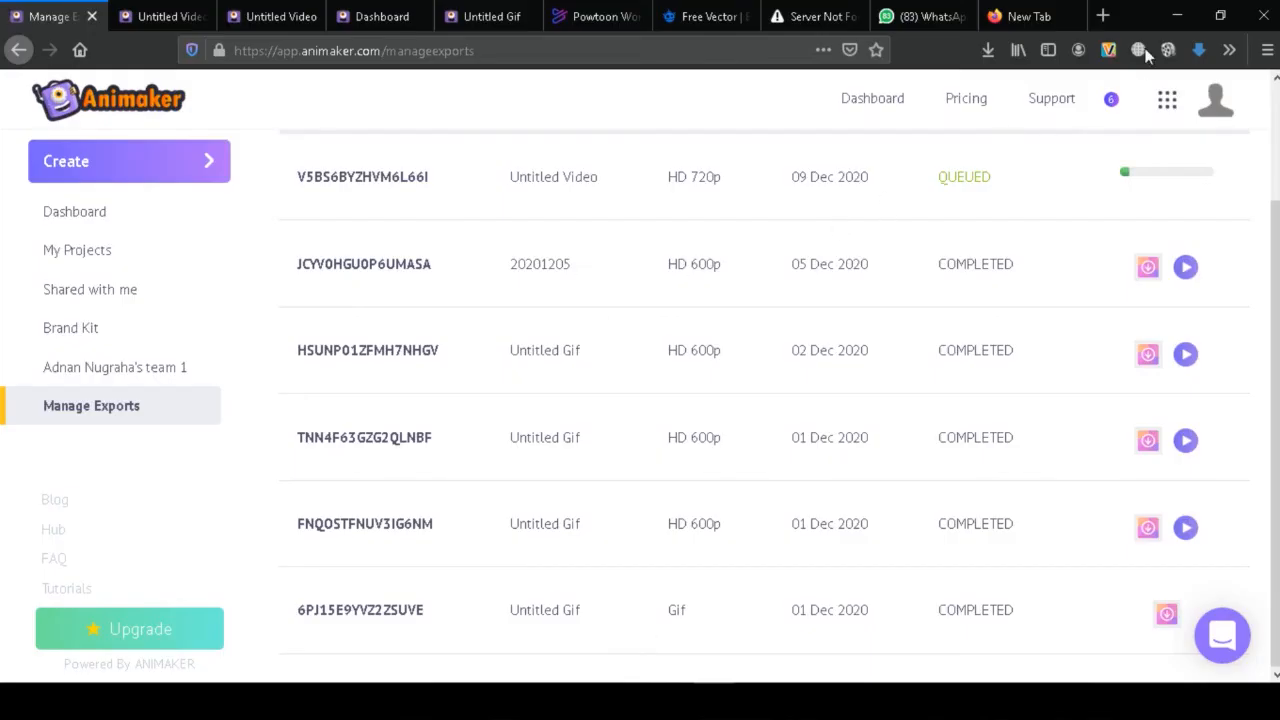
click(1170, 15)
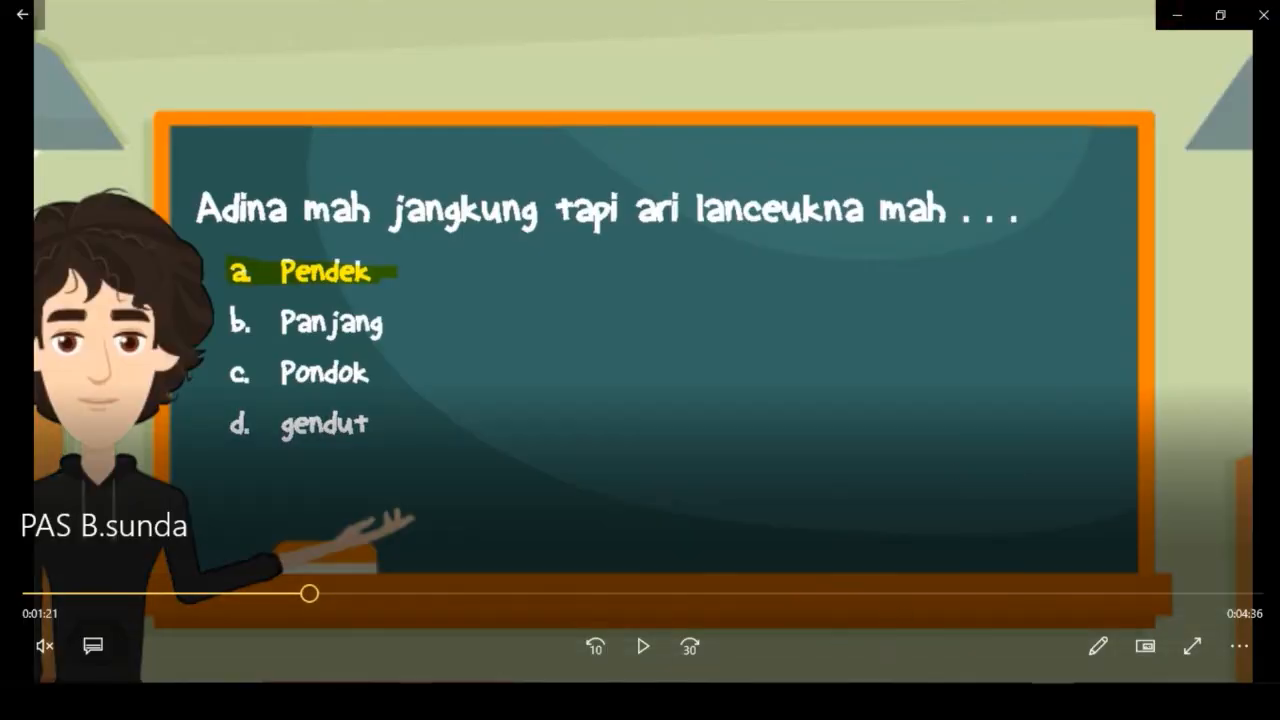
click(417, 700)
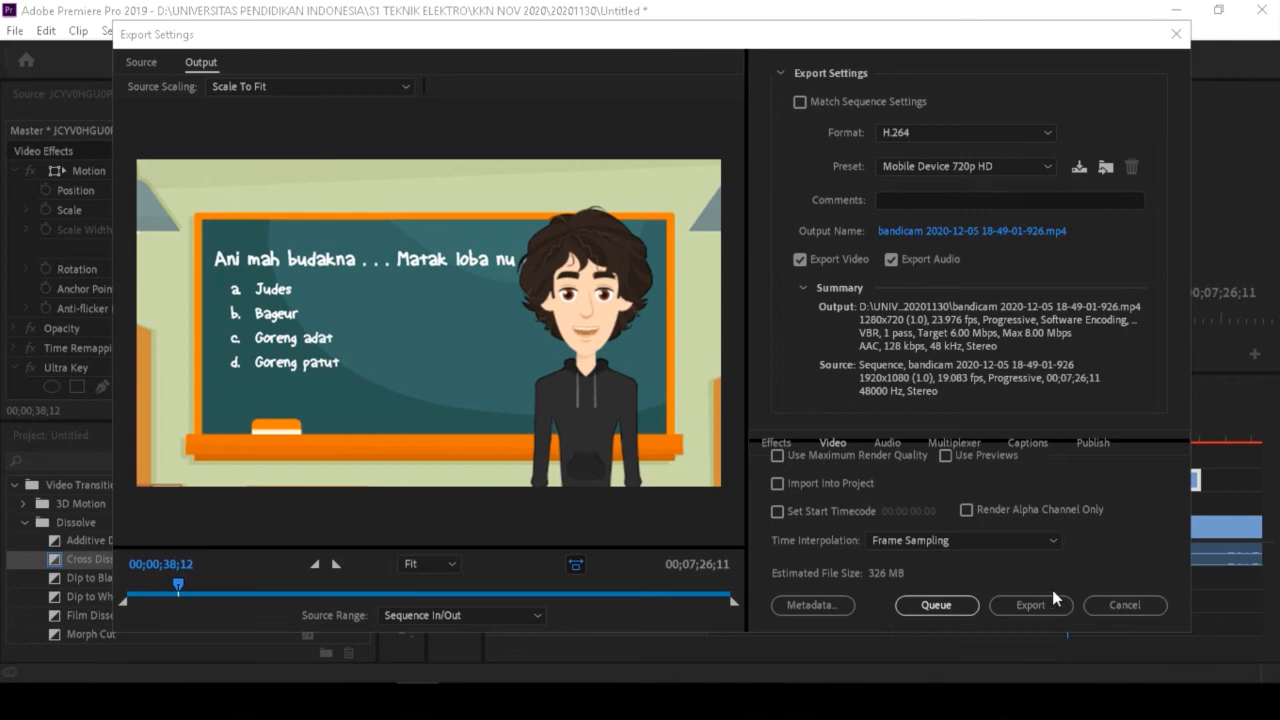
click(1010, 702)
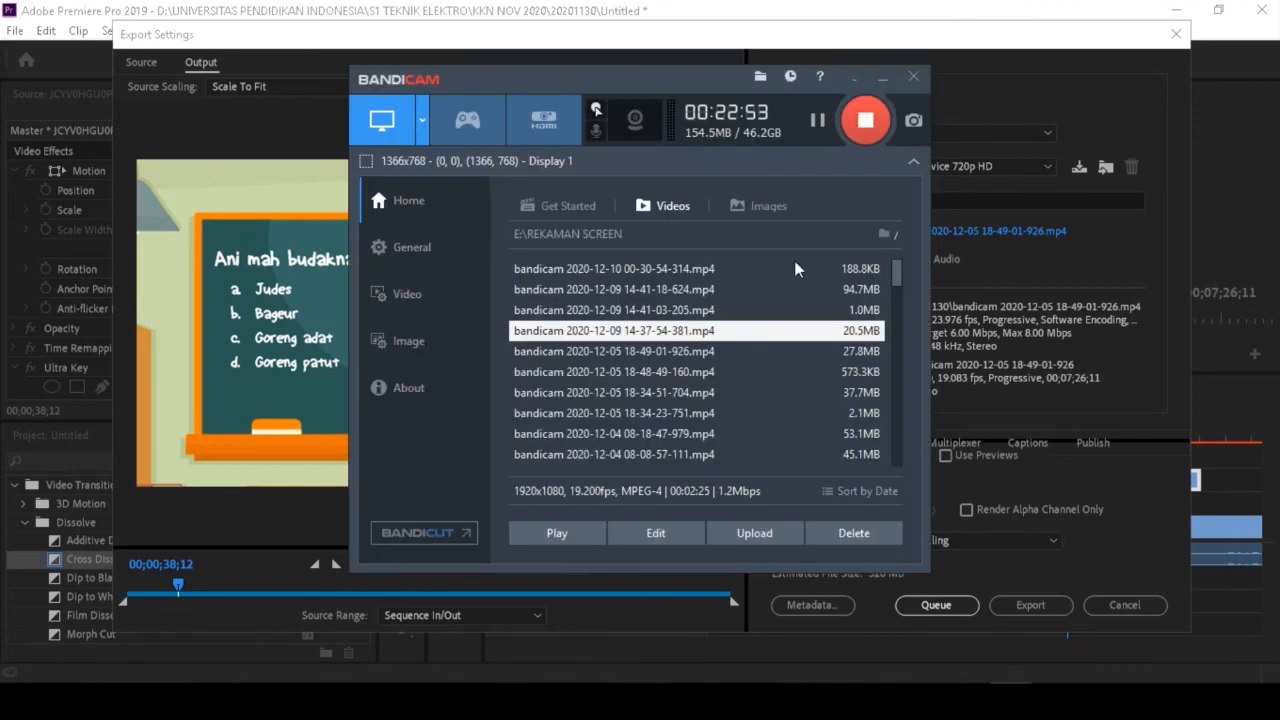